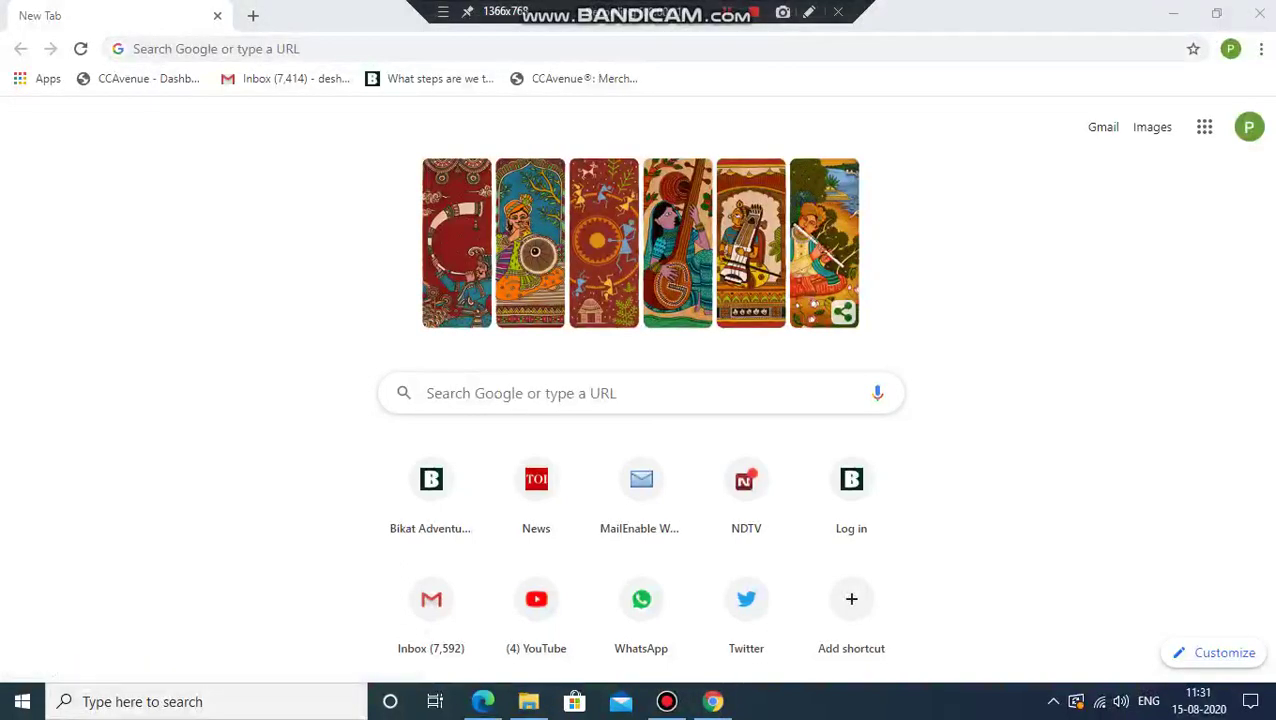
- Search for 'dehradun smart city' from Chrome's address bar to reach the e-Pass page
text(dehra)
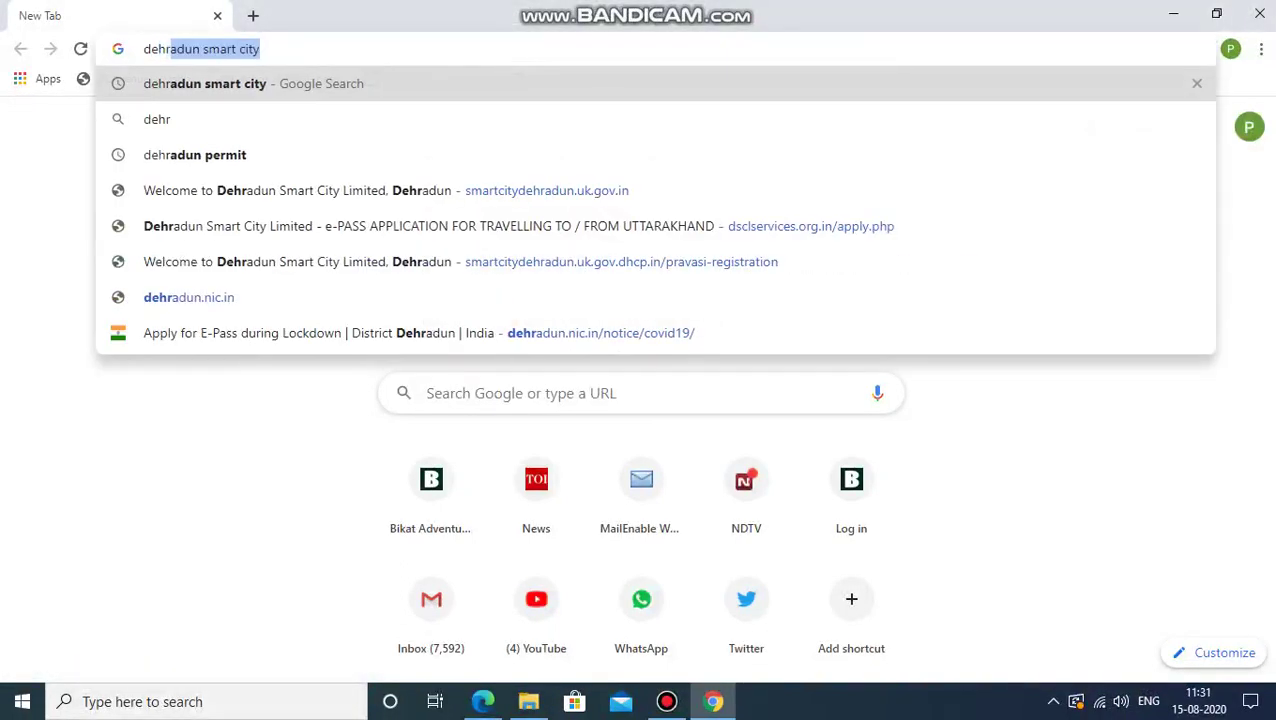
text(dun)
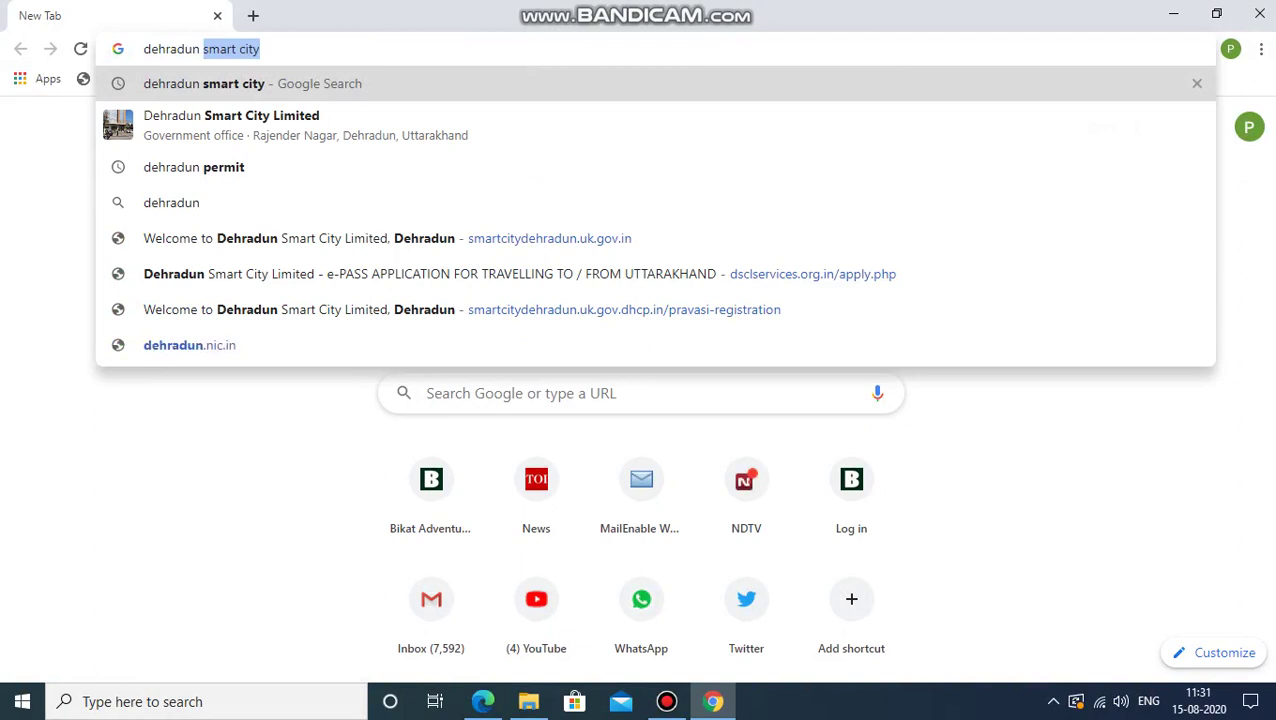
key(Up)
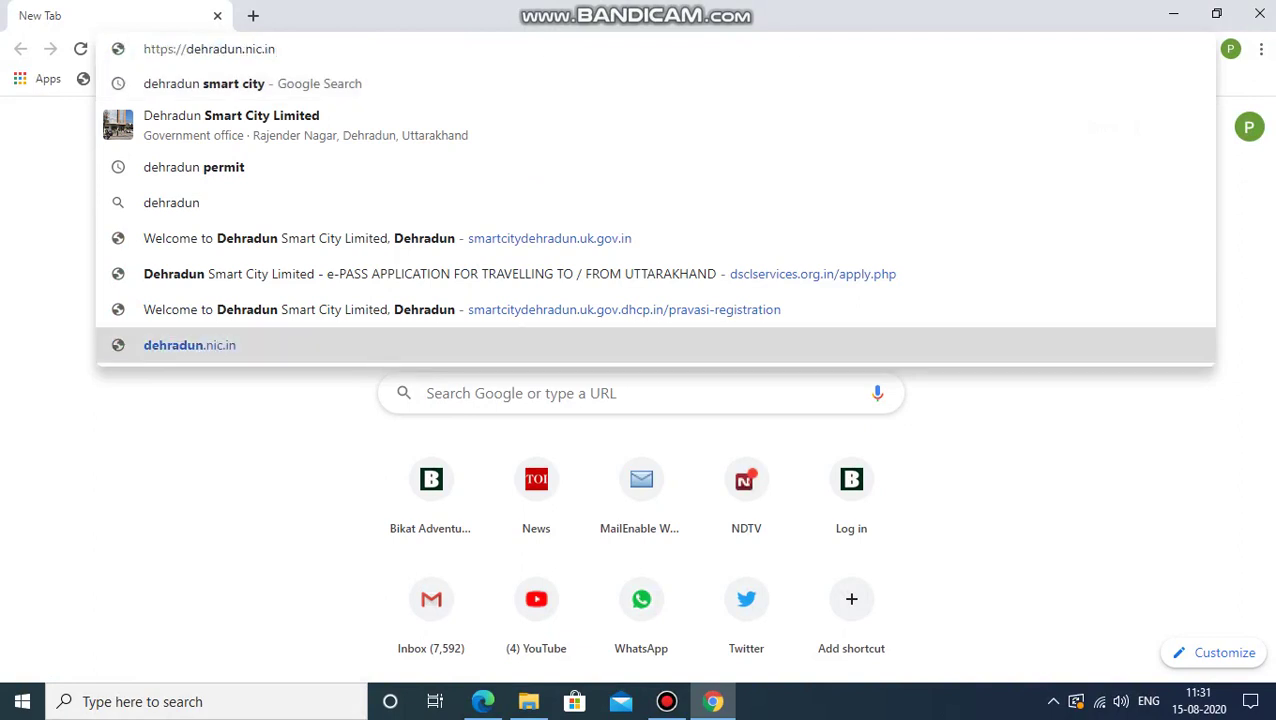
key(ctrl+a)
text(dehradun)
key(Return)
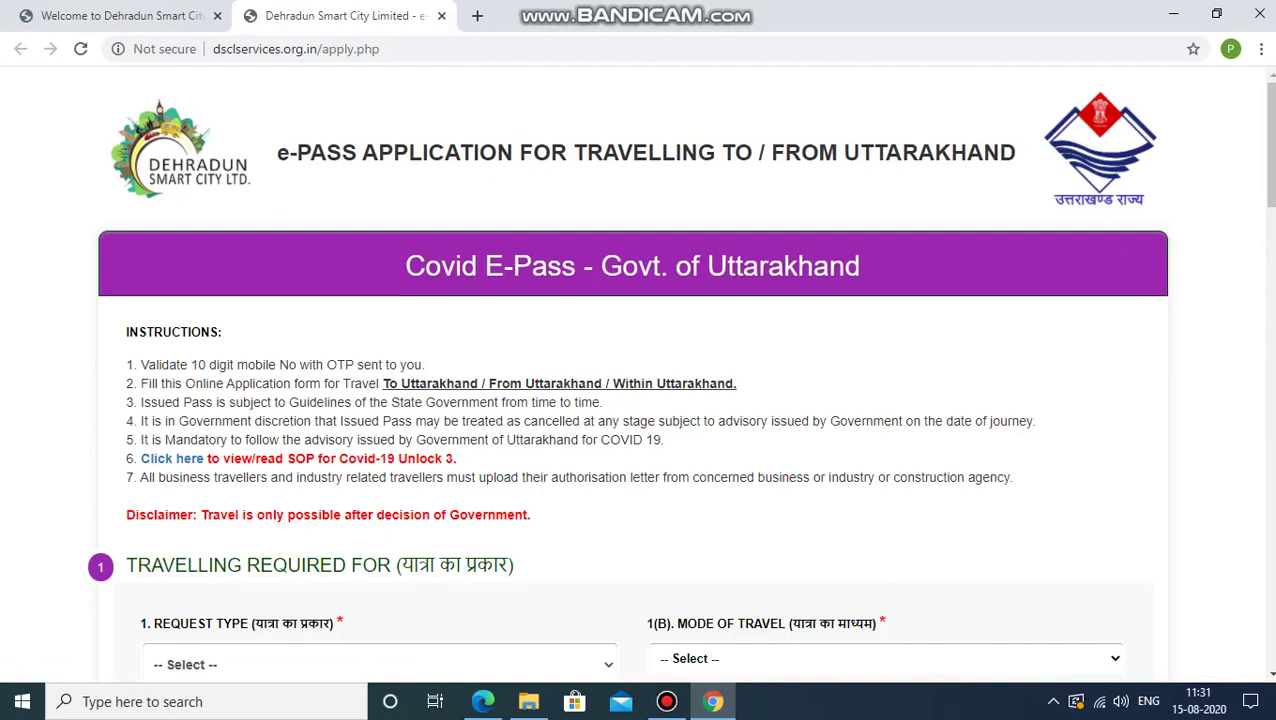
- Set request type to Coming to Uttarakhand and mode of travel to Taxi/Cab
scroll(638, 400, down, 3)
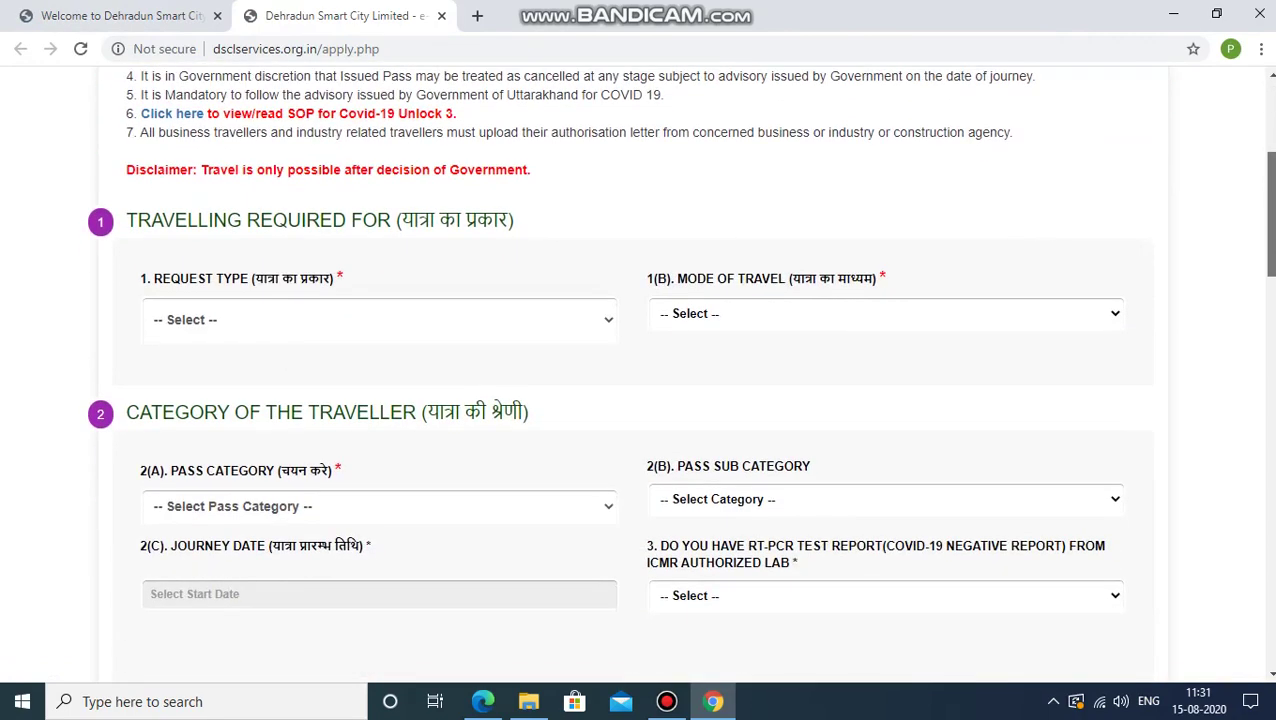
scroll(638, 400, up, 1)
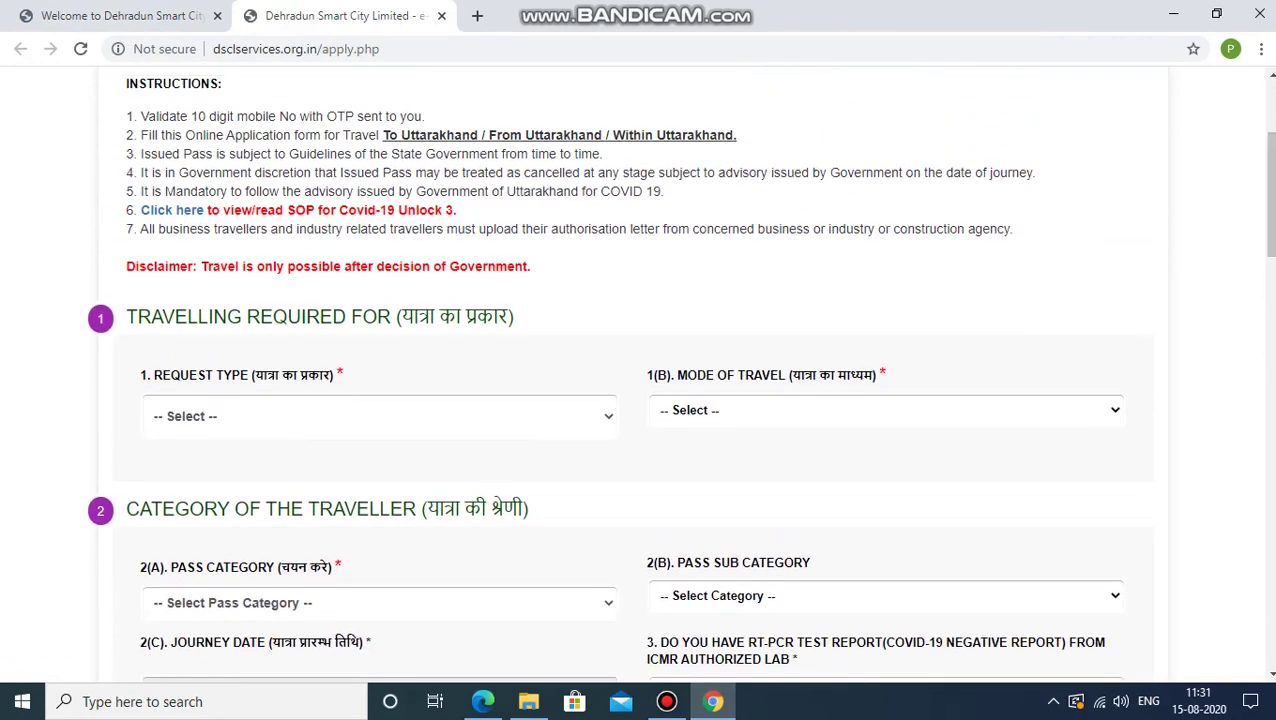
click(380, 416)
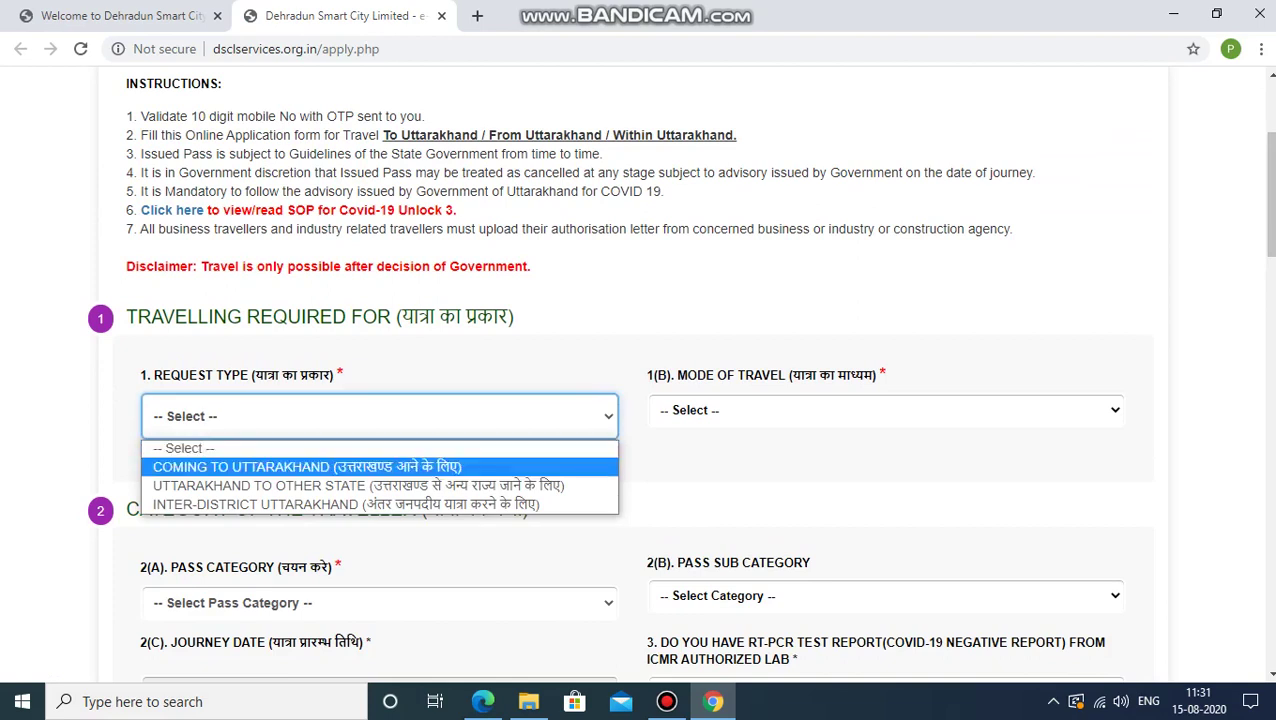
key(Return)
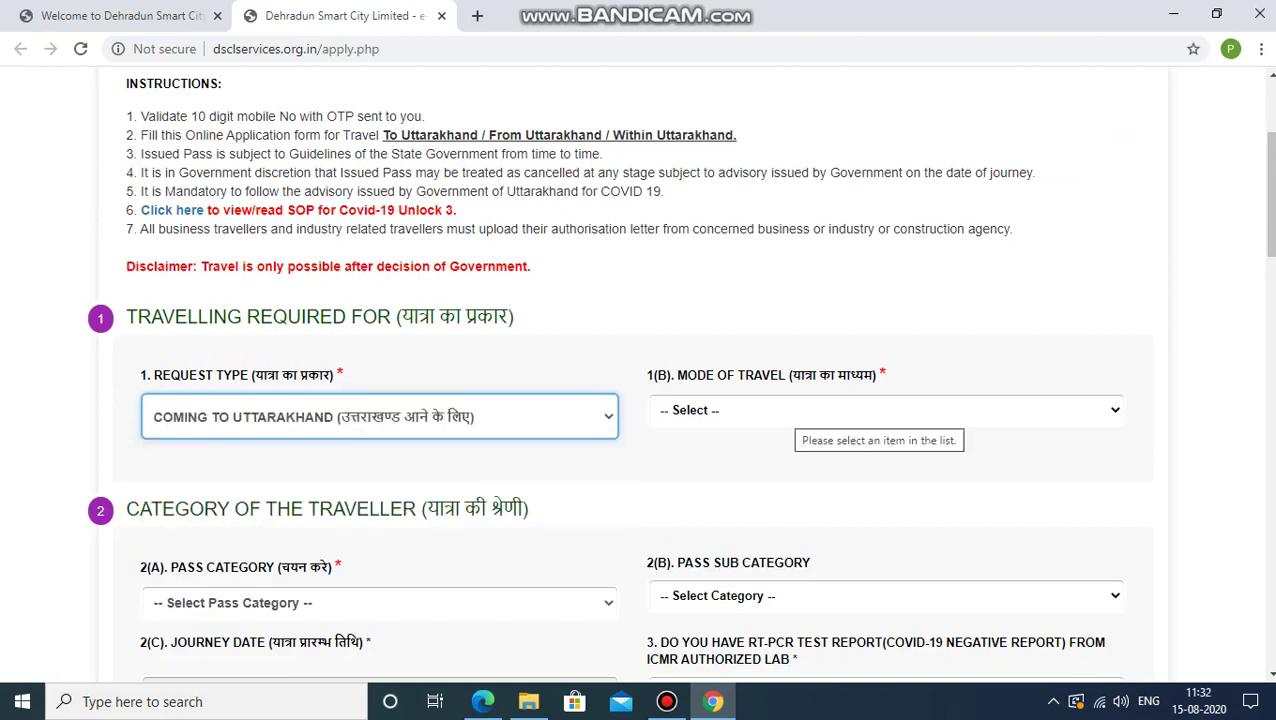
click(785, 410)
key(Down)
key(Down)
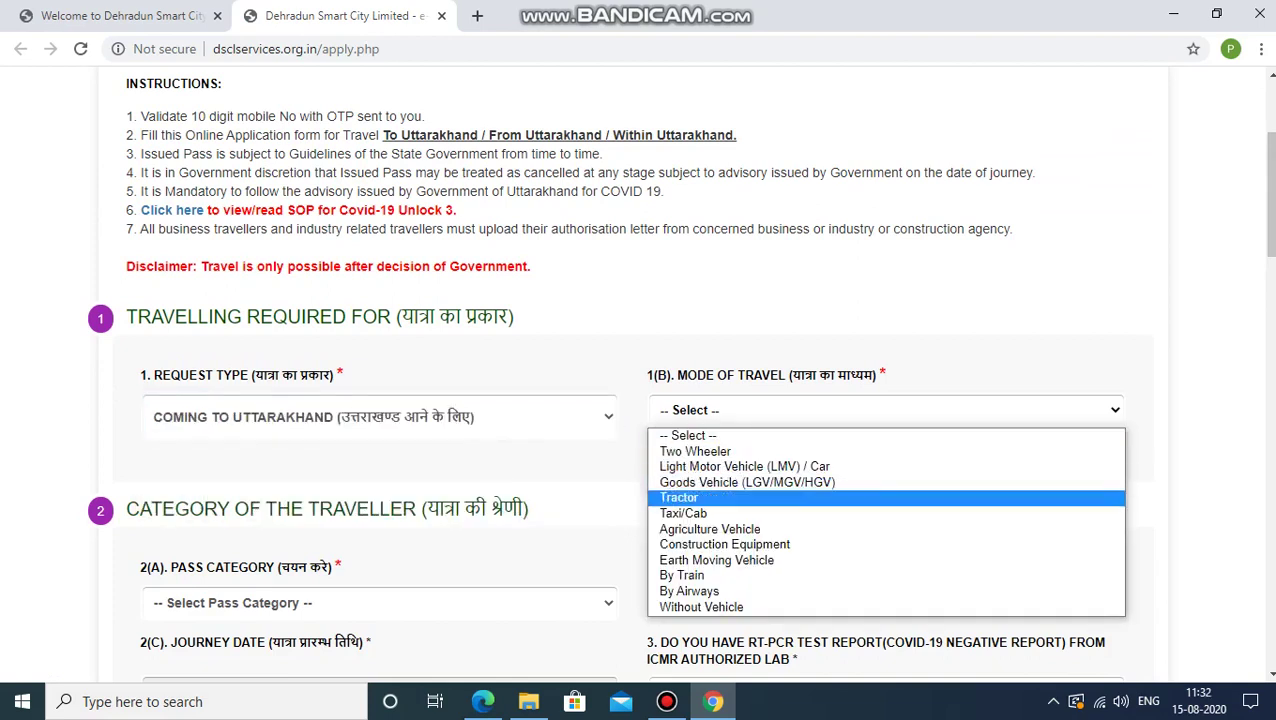
key(Down)
key(Return)
- Set the pass category to Tourist
scroll(680, 373, down, 1)
scroll(680, 373, down, 1)
scroll(680, 373, down, 1)
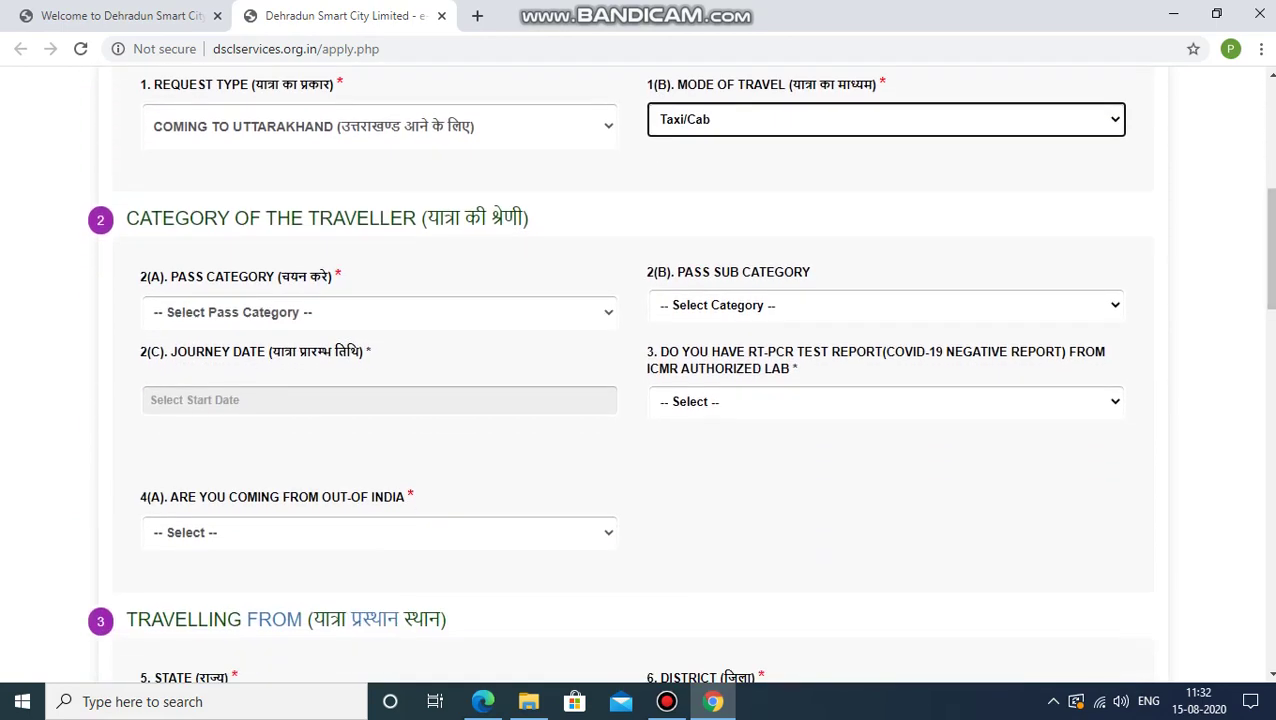
key(Tab)
key(alt+Down)
key(m)
key(p)
key(p)
key(t)
key(Return)
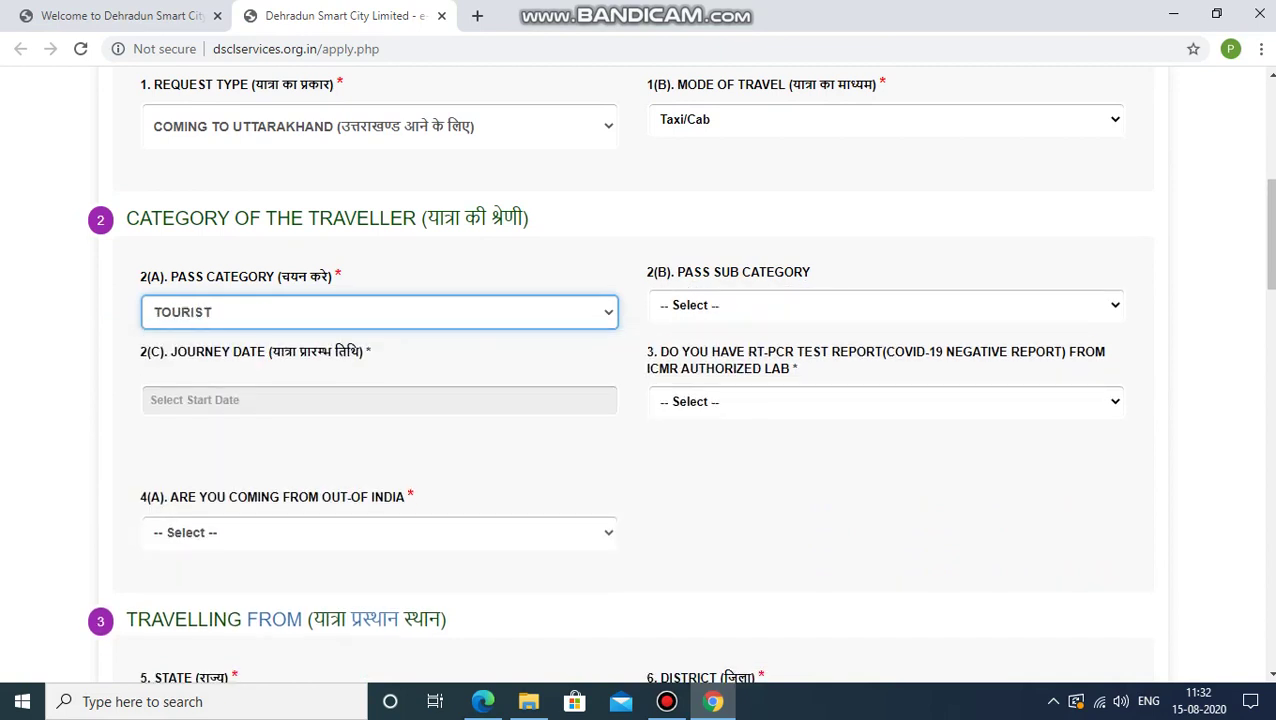
- Choose the tourist-with-RT-PCR-report sub category and journey date 08/17/2020
key(Tab)
key(alt+Down)
key(Down)
key(Down)
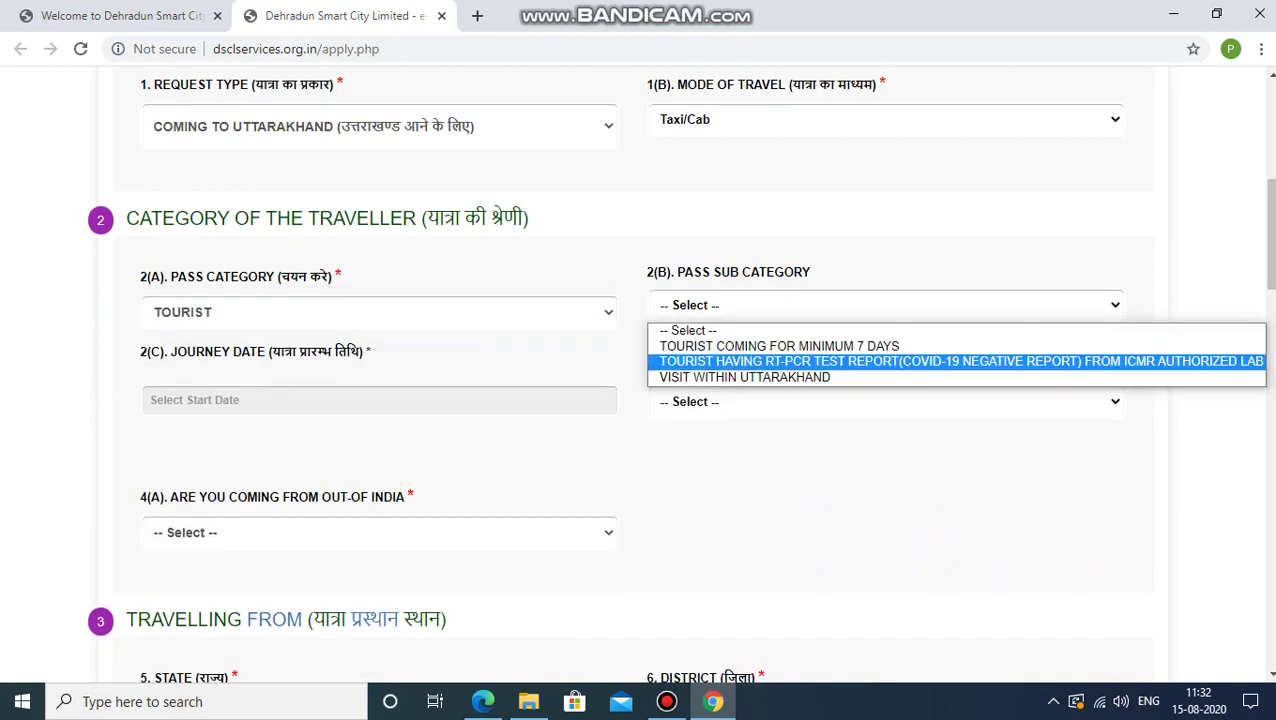
key(Return)
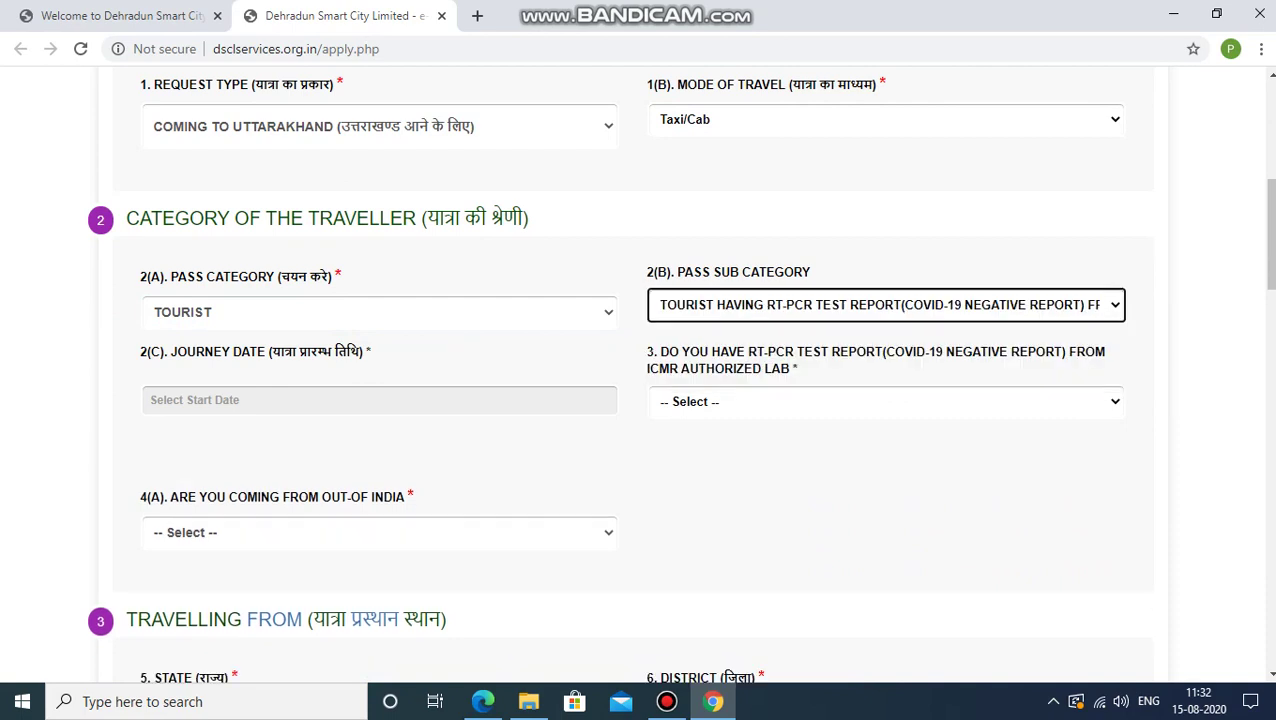
key(Tab)
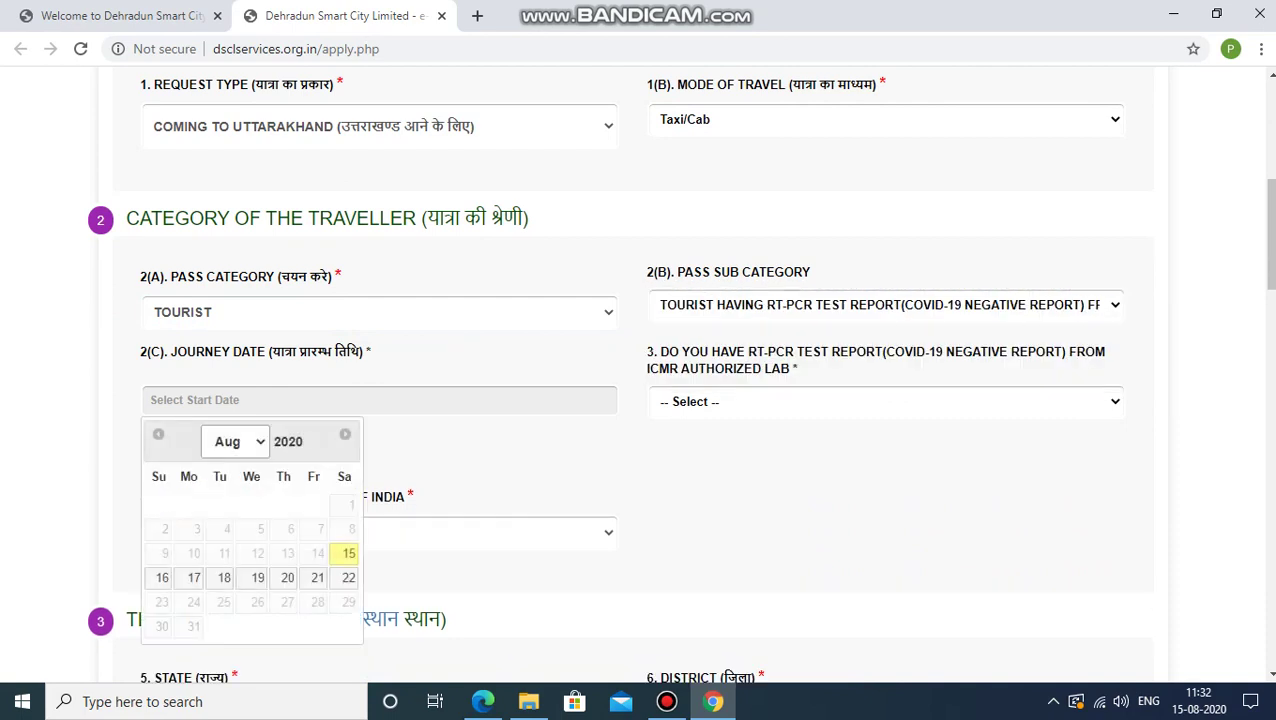
click(193, 577)
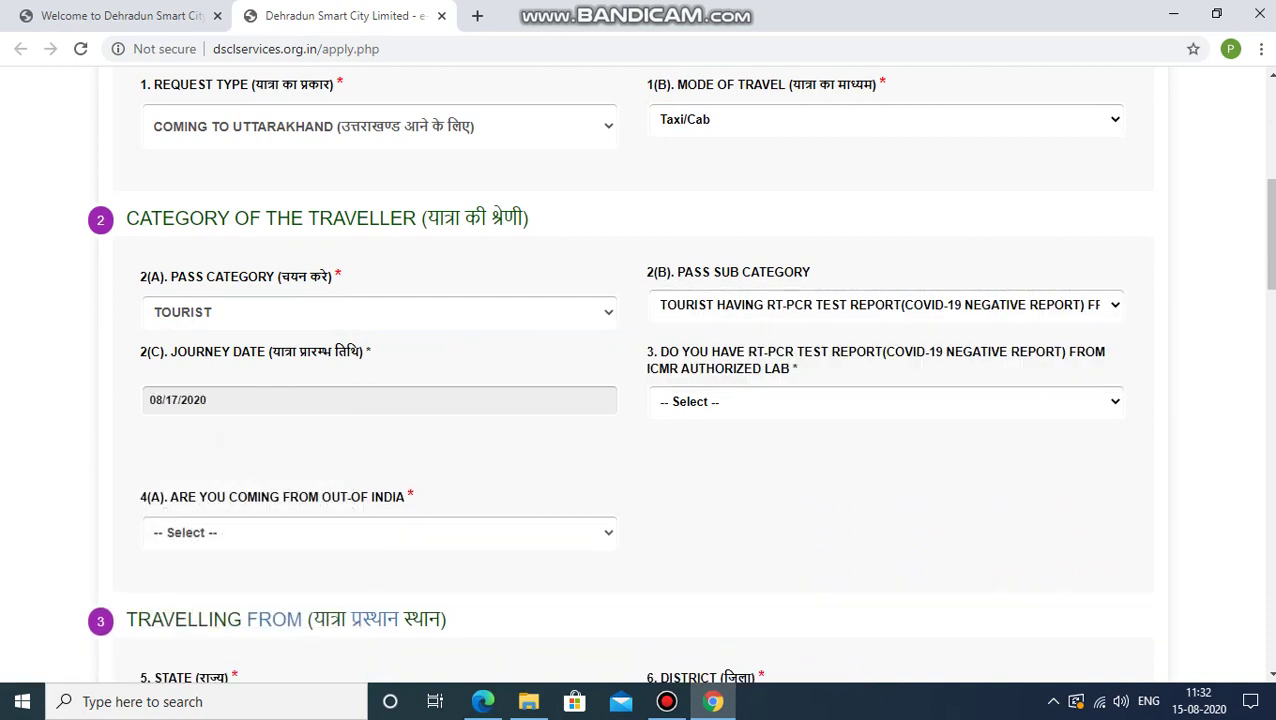
- Answer YES to having an RT-PCR report and choose Delhi as the test state
click(900, 402)
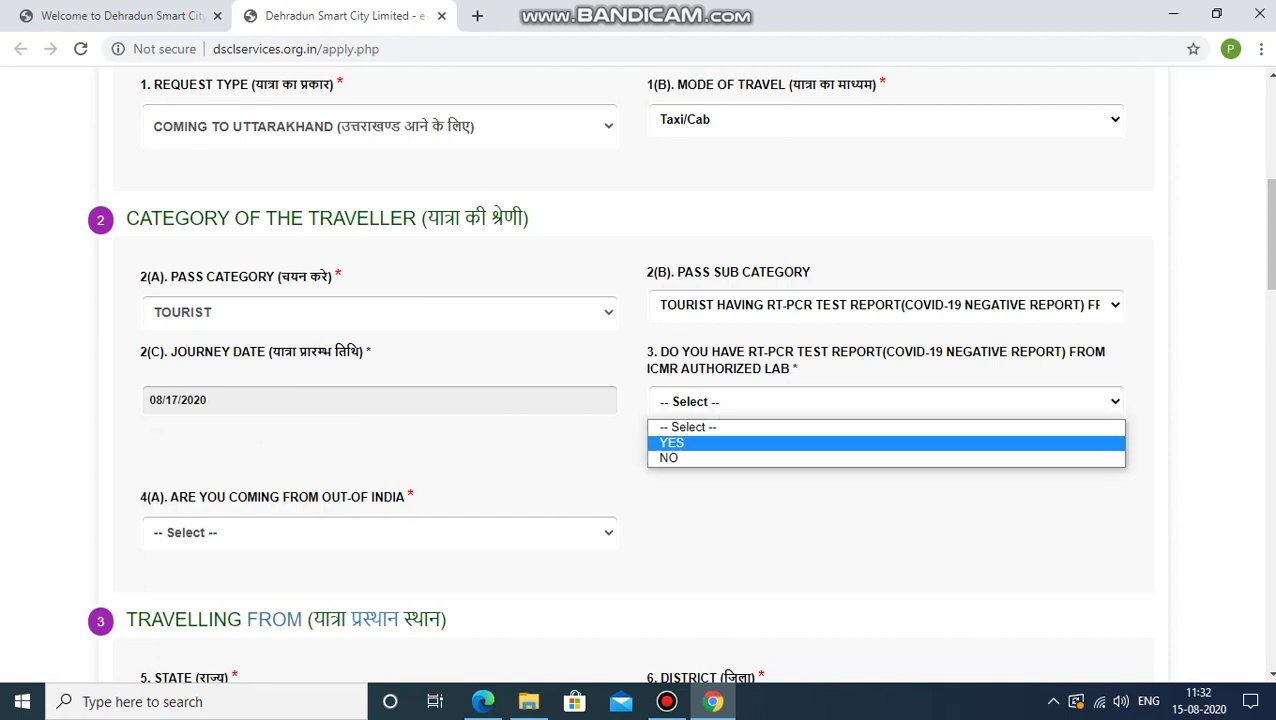
key(Return)
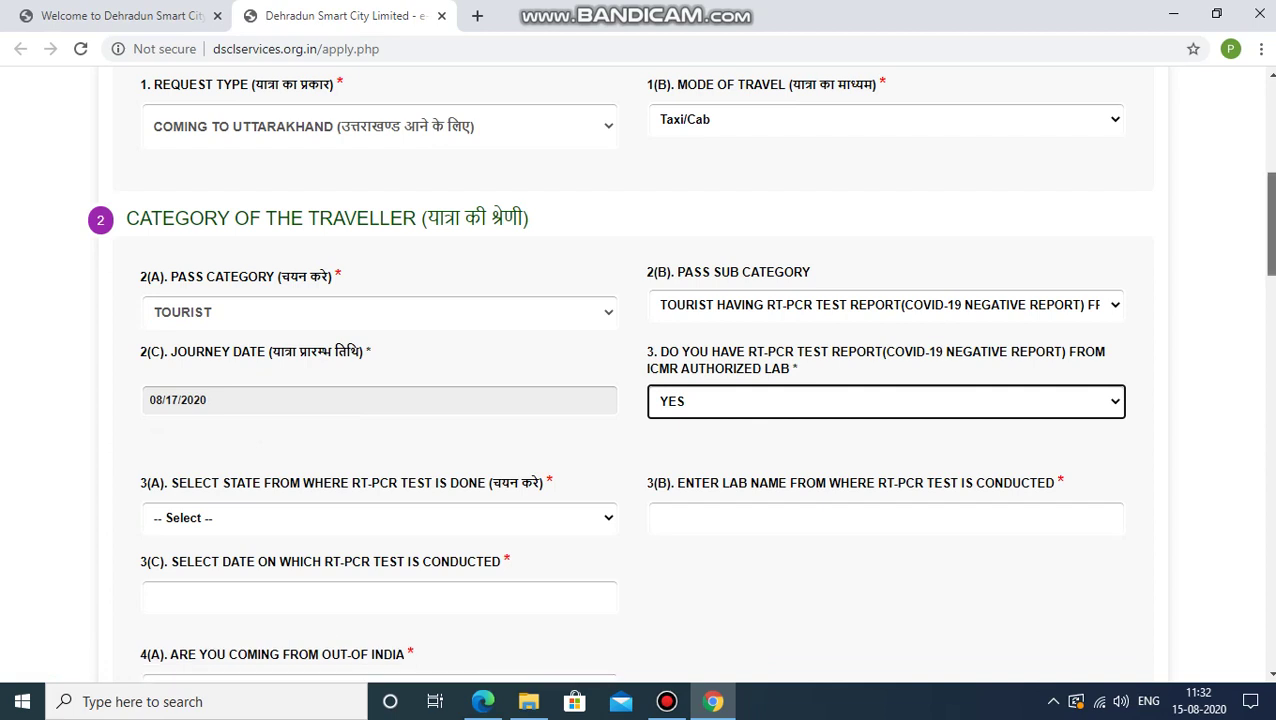
scroll(1268, 225, down, 1)
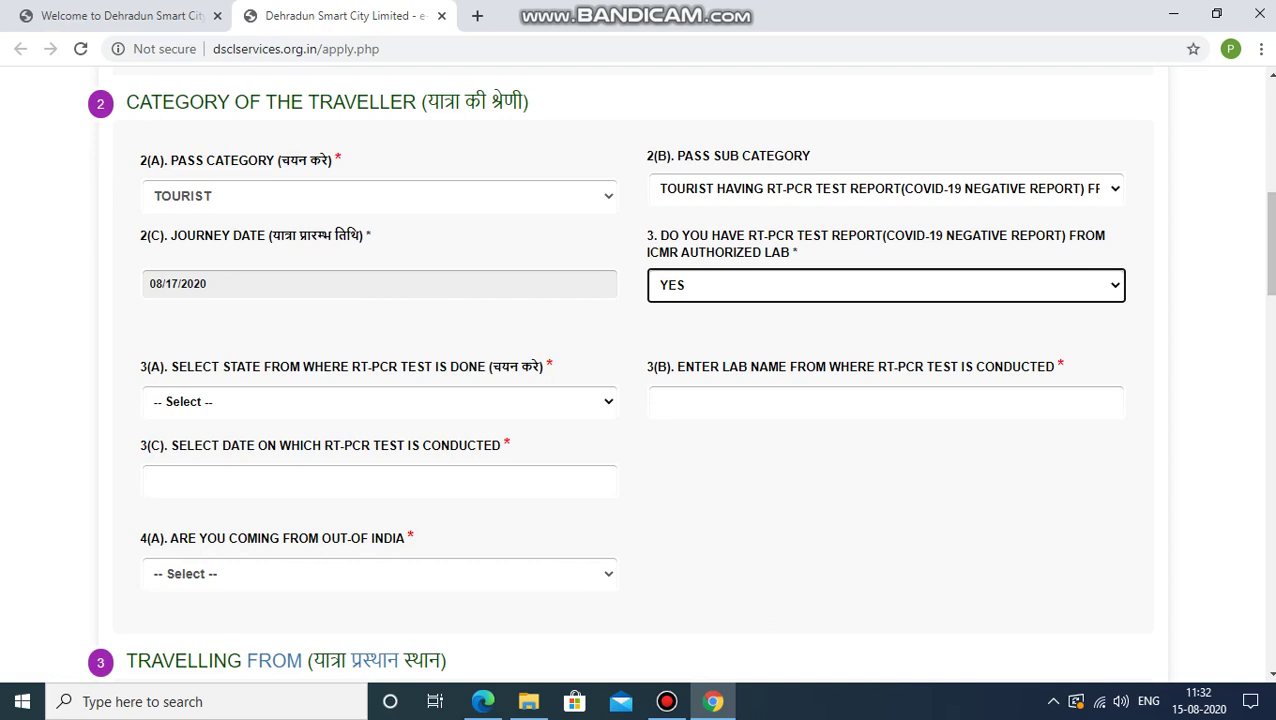
key(Tab)
key(alt+Down)
key(Escape)
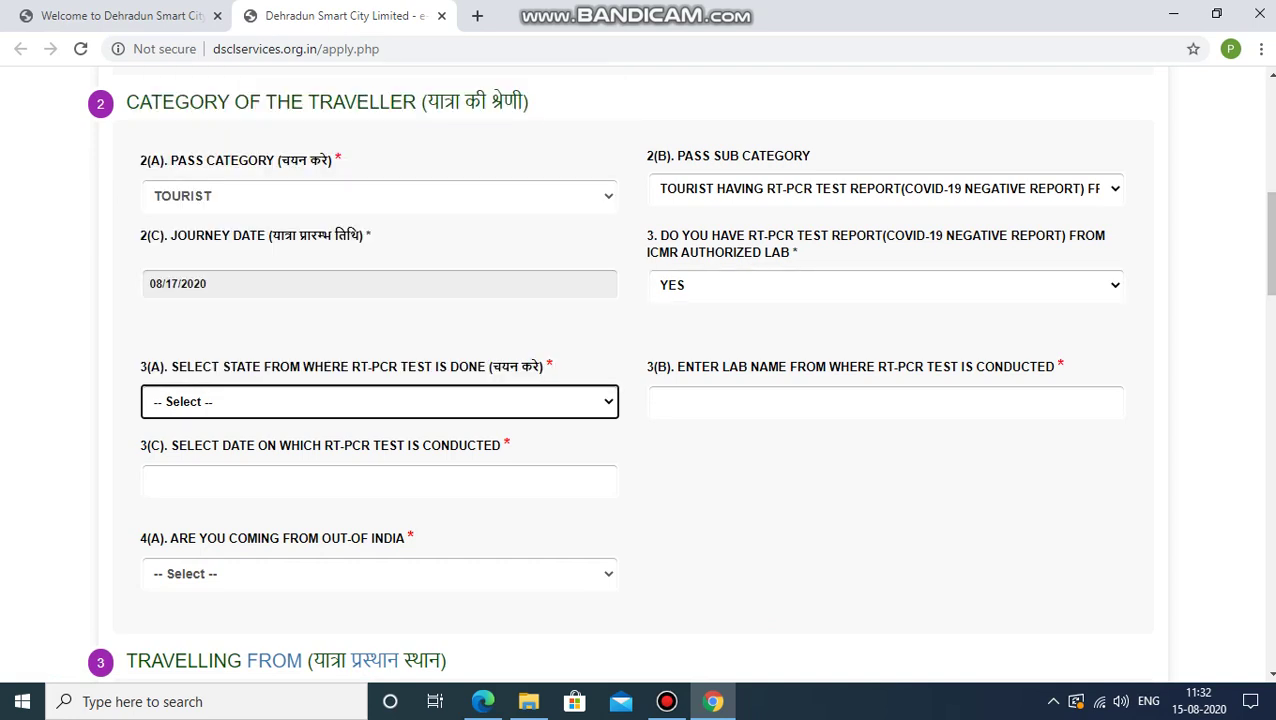
key(alt+Down)
key(g)
key(u)
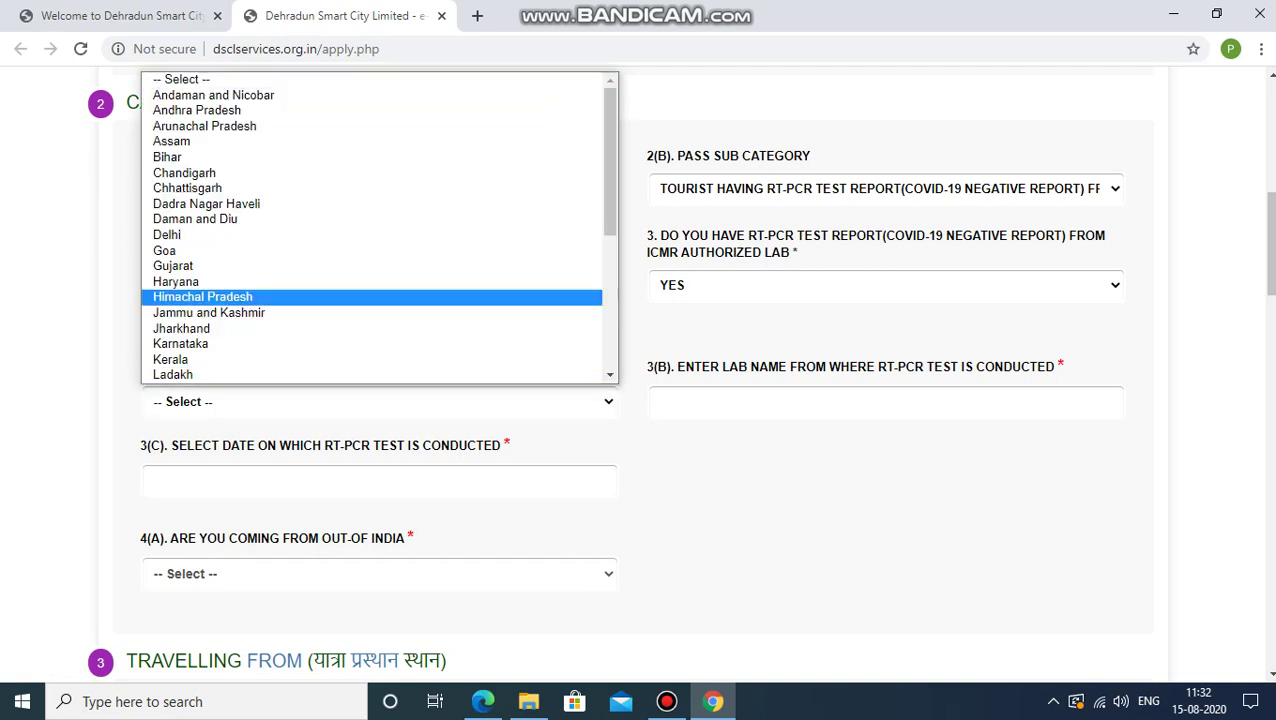
key(Up)
key(Up)
key(Return)
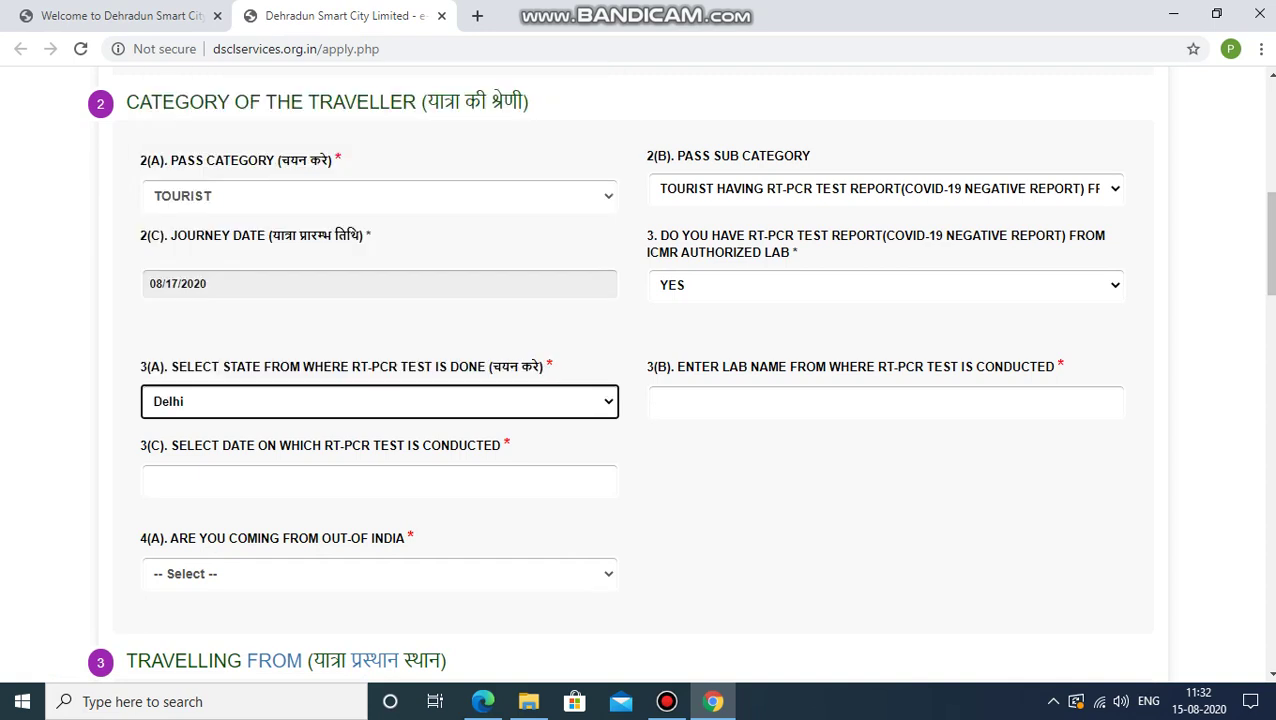
- Enter AIIMS Hospital as the lab and 08/15/2020 as the test date
key(Tab)
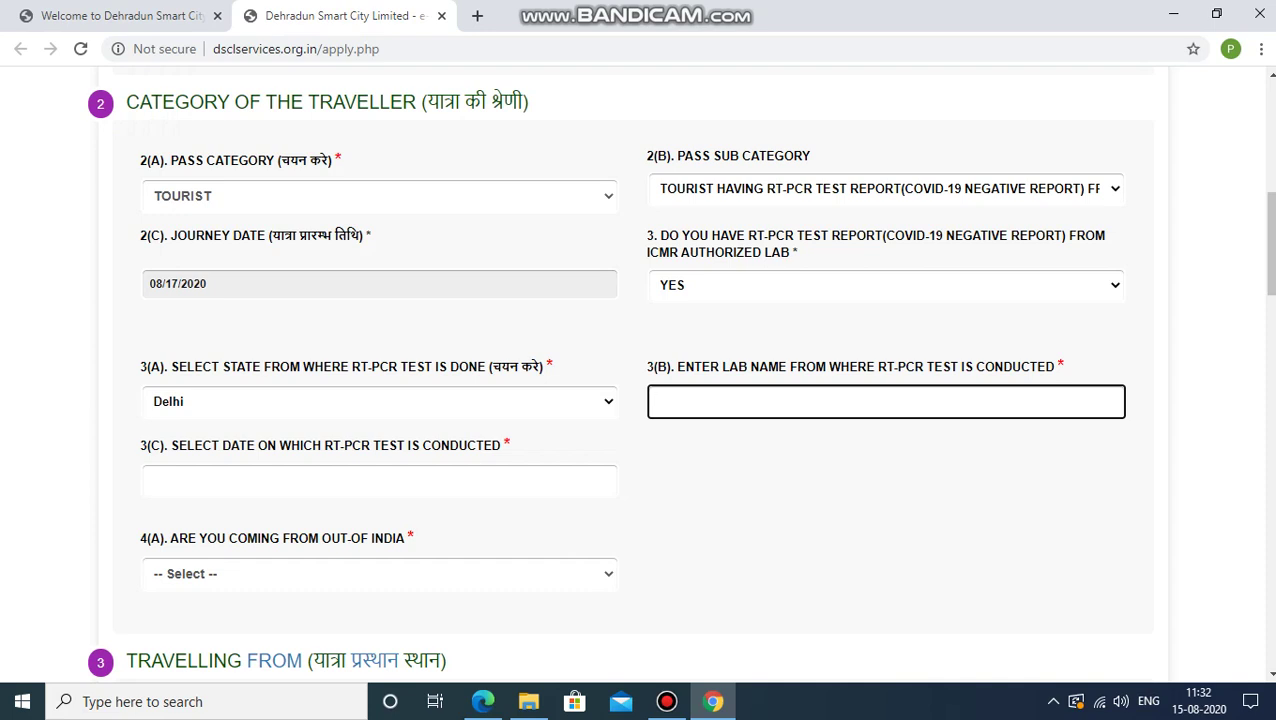
text(A)
text(lMS)
text(Hospital)
key(Tab)
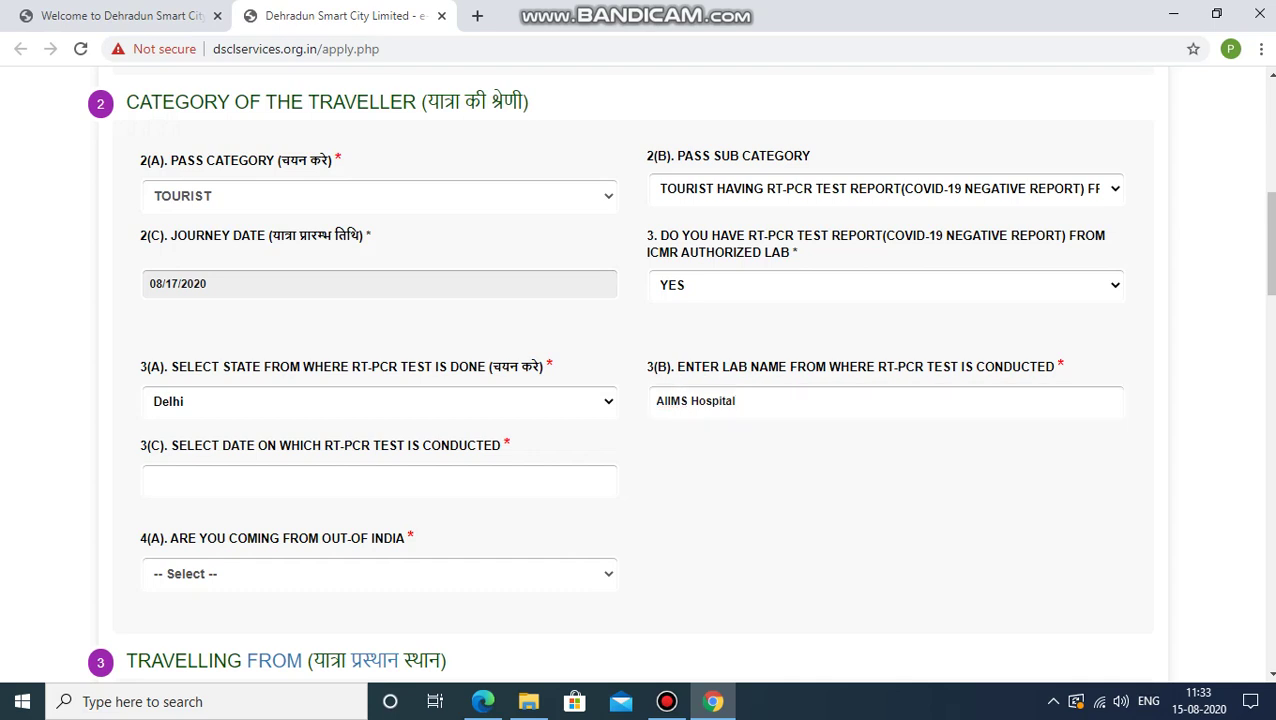
key(Tab)
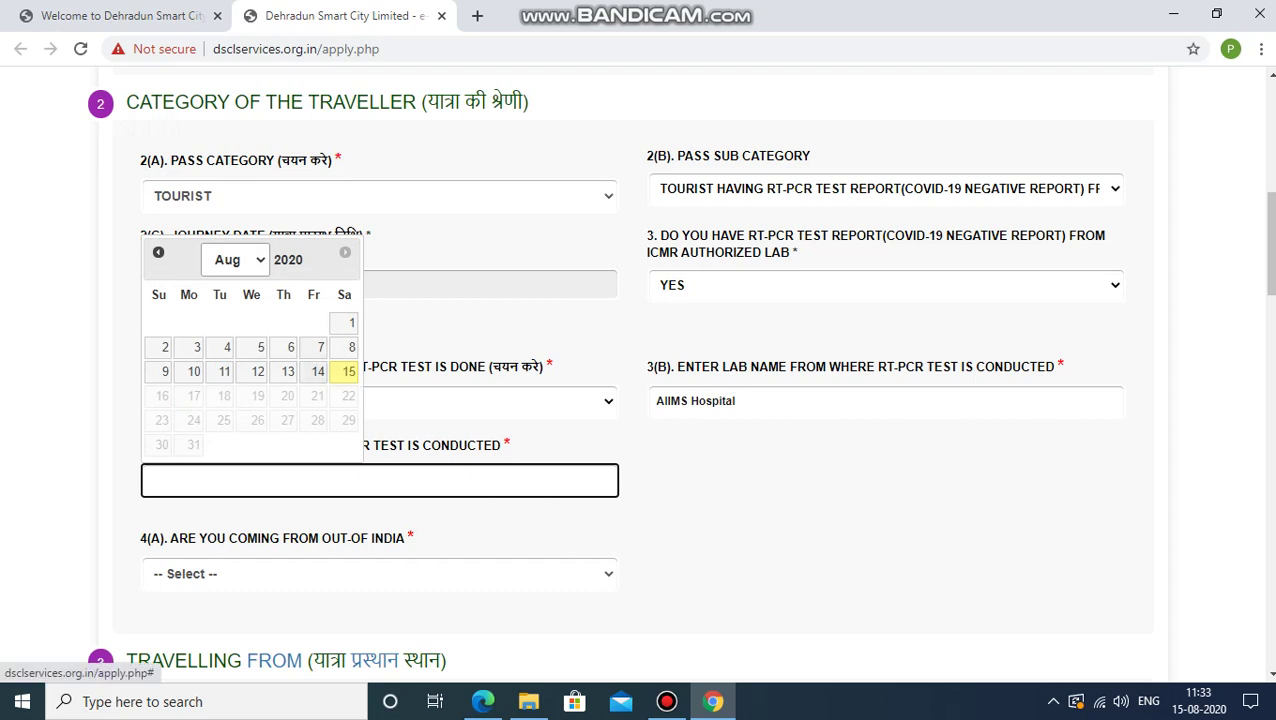
click(348, 371)
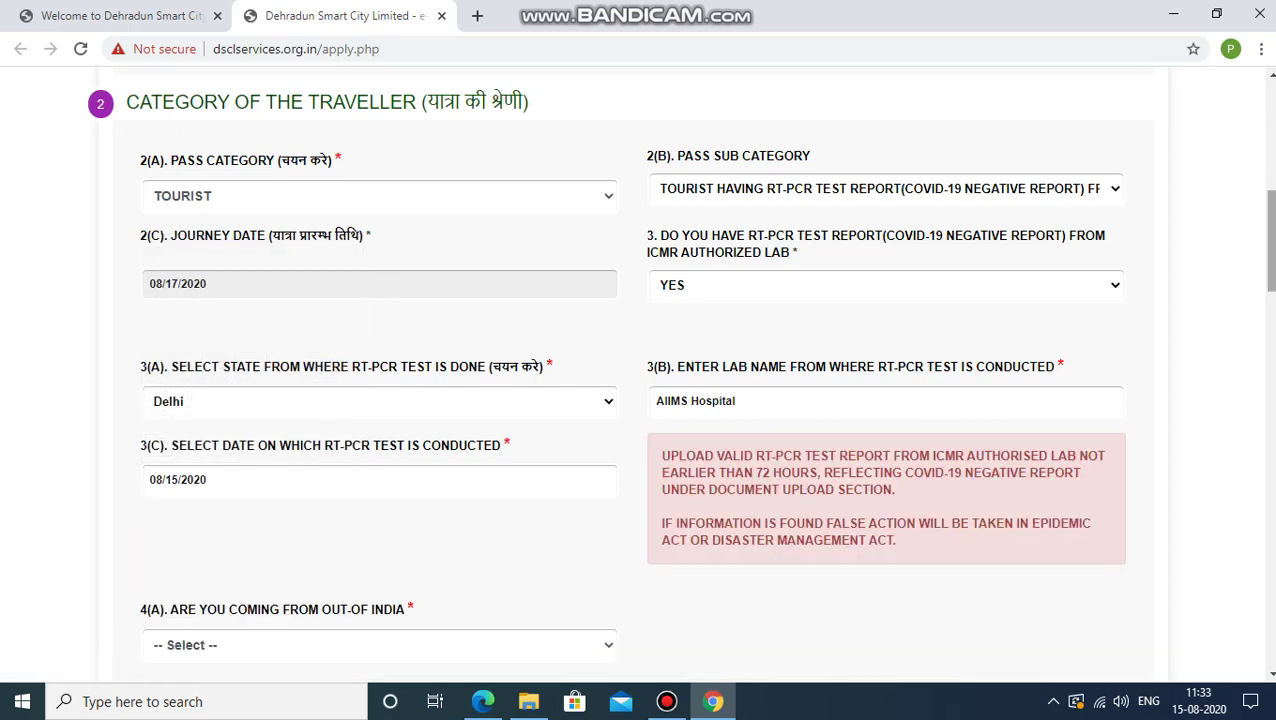
- Answer No to coming from outside India
scroll(1268, 250, down, 1)
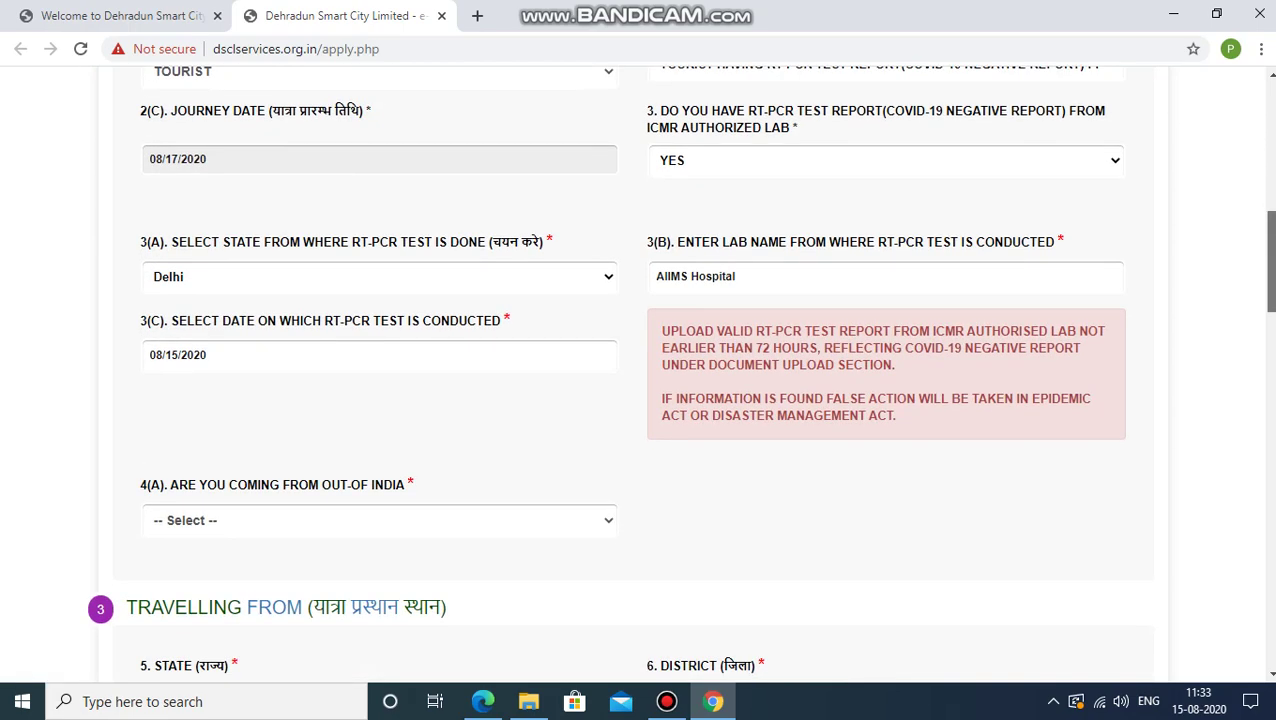
scroll(640, 380, down, 1)
scroll(640, 380, down, 1)
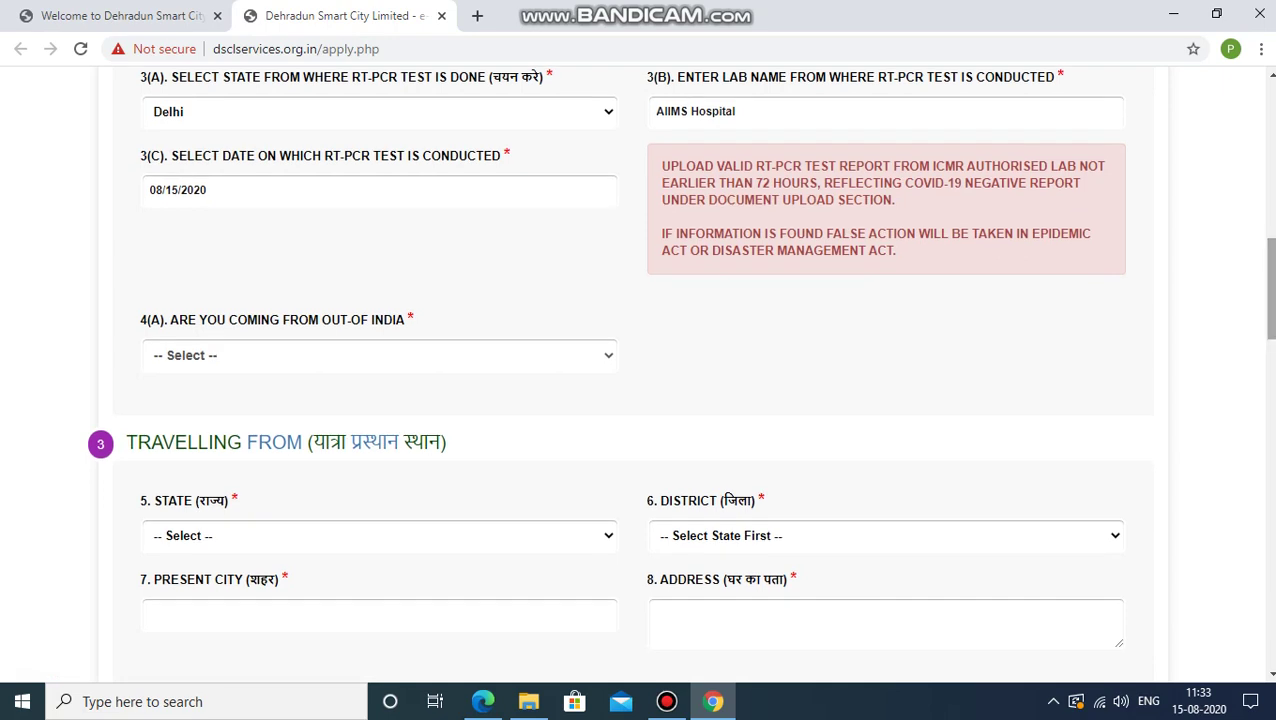
key(alt+Down)
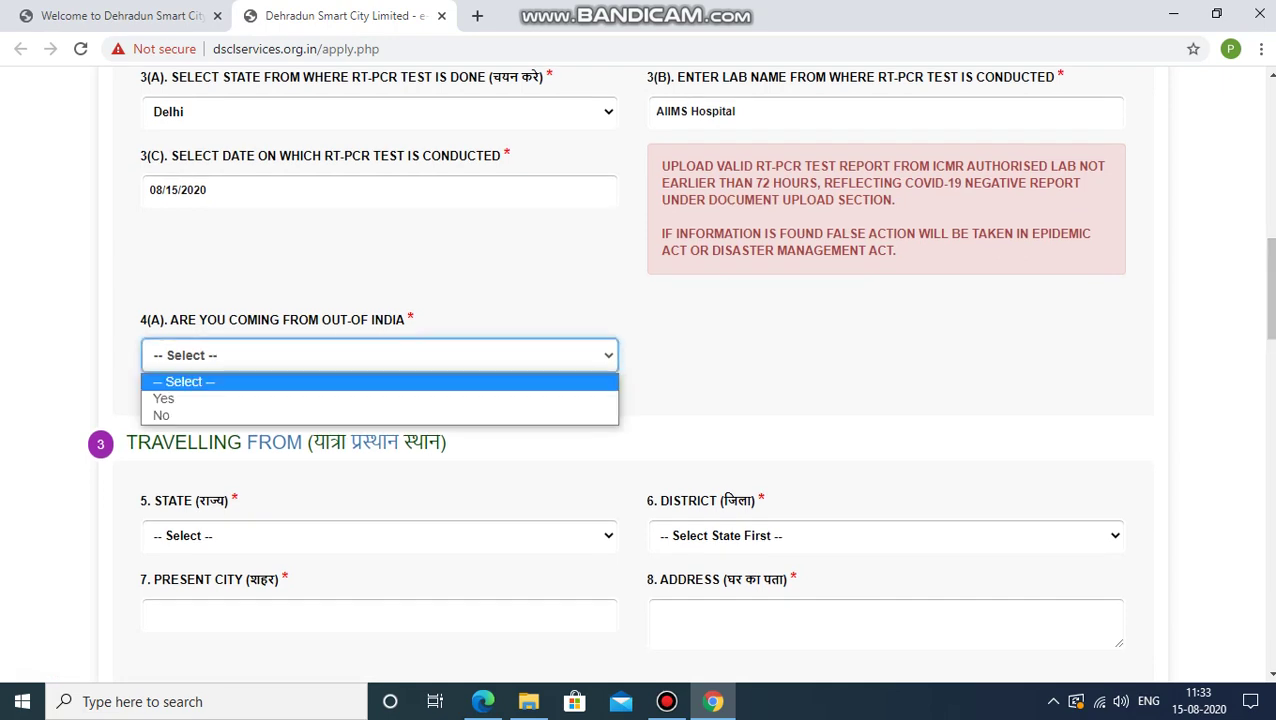
key(Down)
key(Down)
key(Return)
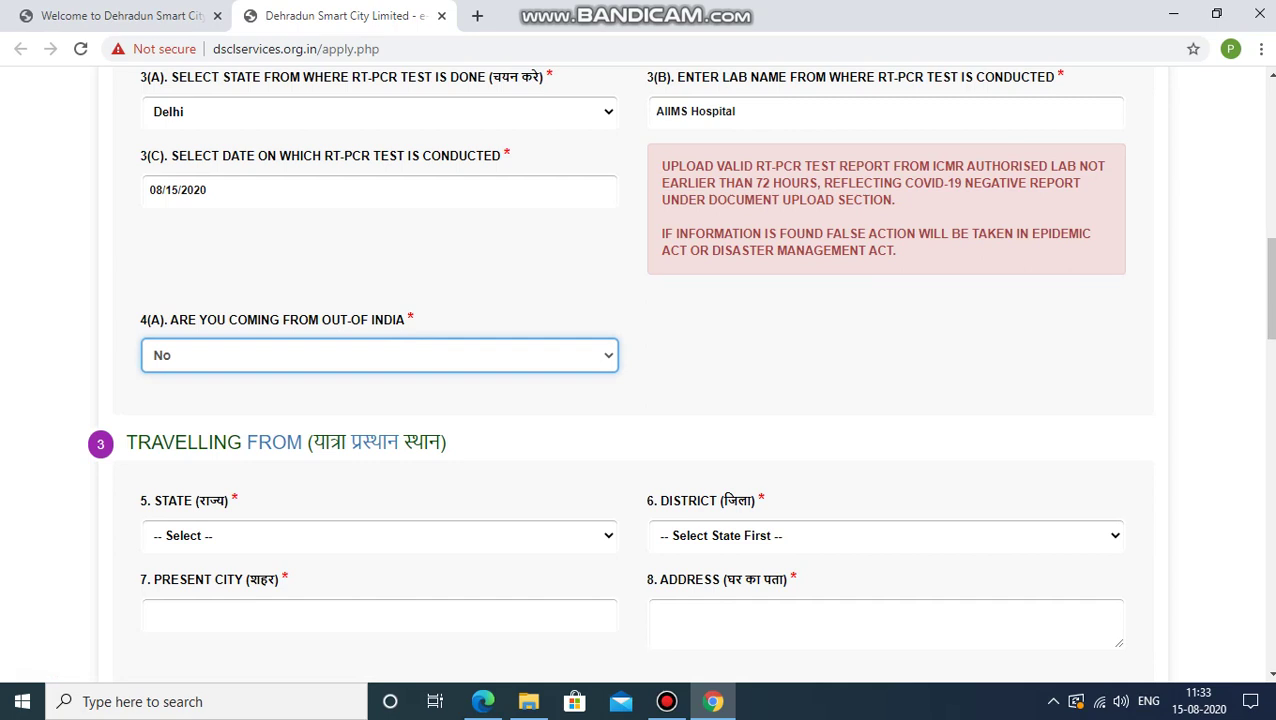
scroll(638, 370, down, 3)
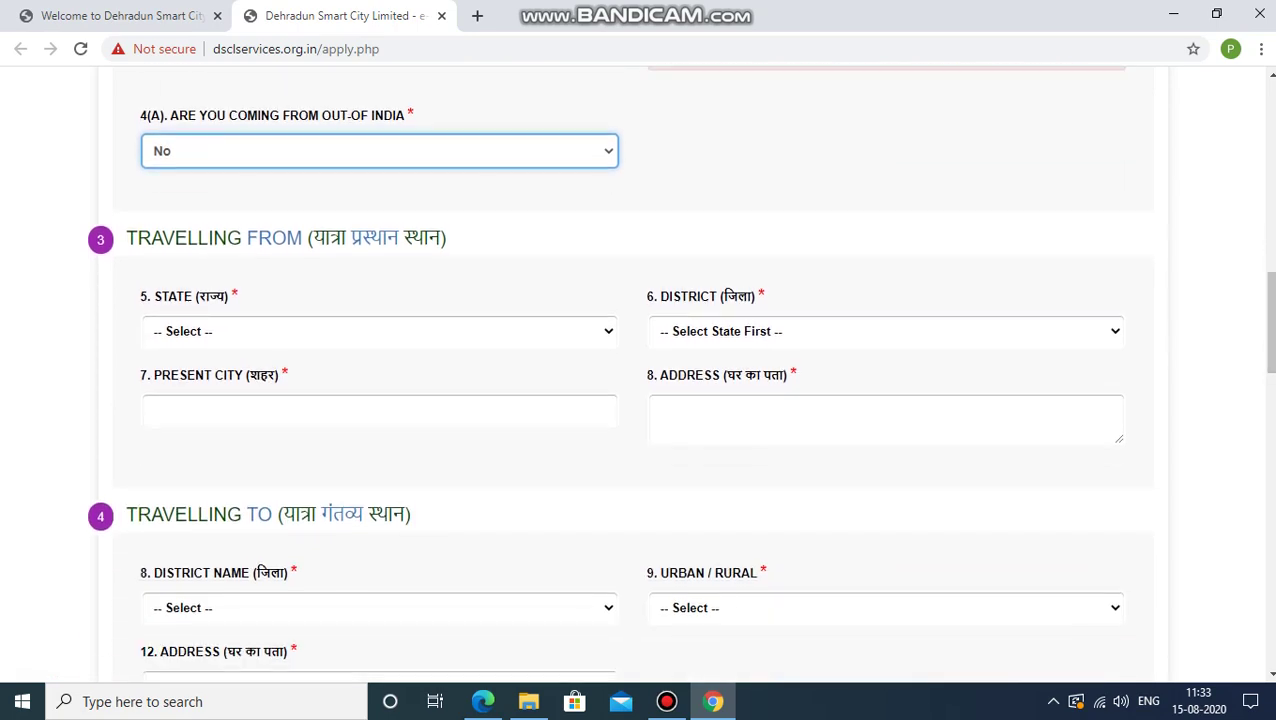
- Set the departure state to Delhi and the district to WEST
key(Tab)
key(alt+Down)
key(Down)
key(Down)
key(Down)
key(Down)
key(Down)
key(Down)
key(Up)
key(Return)
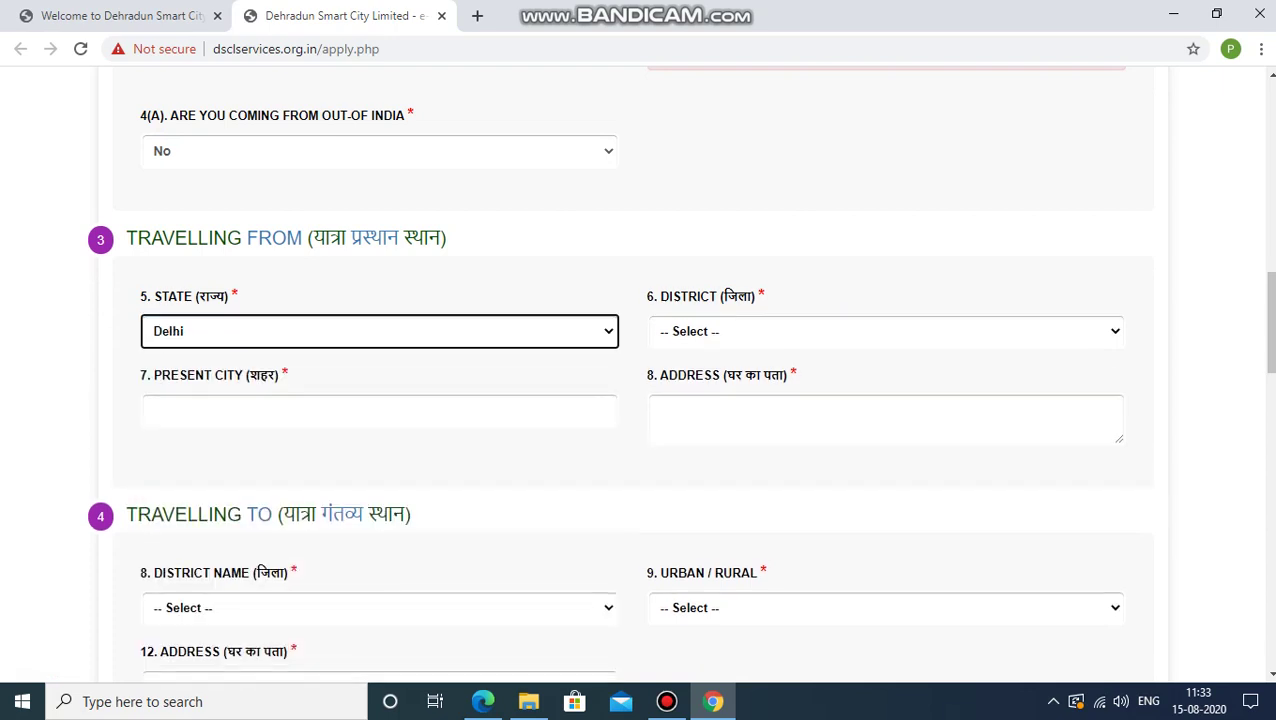
key(Tab)
key(alt+Down)
key(Down)
key(Down)
key(Down)
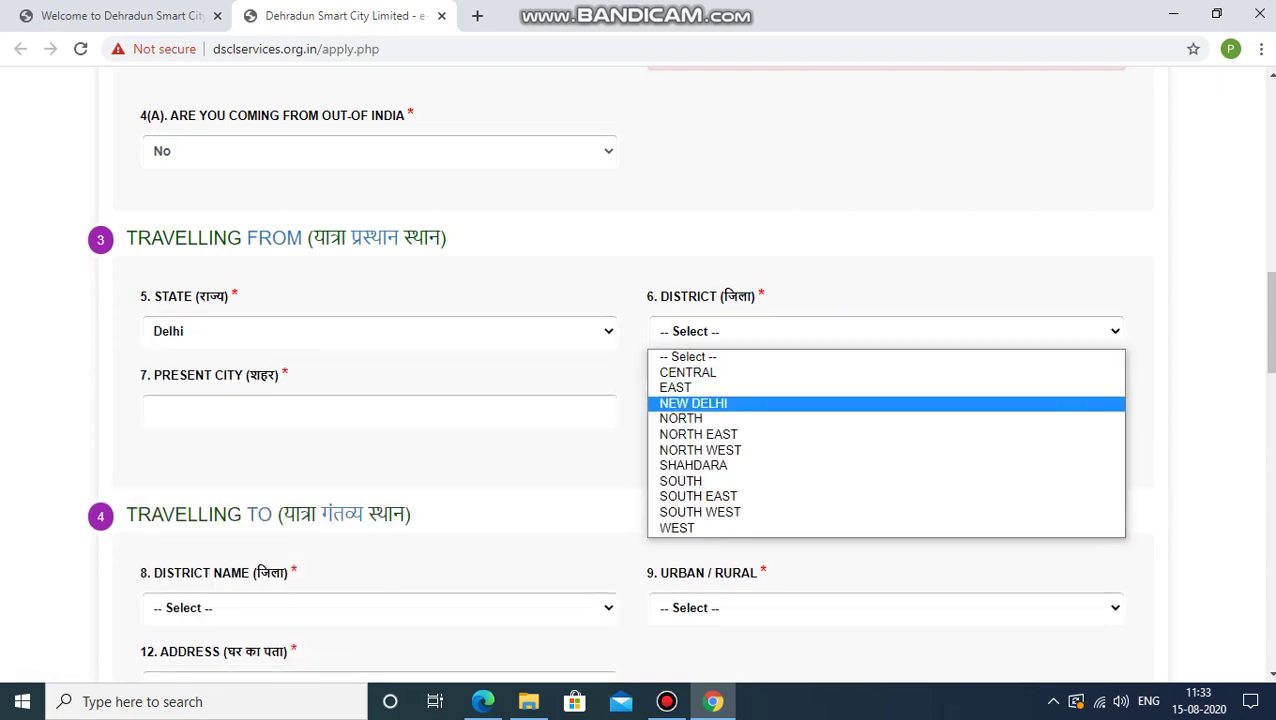
key(Down)
key(Down)
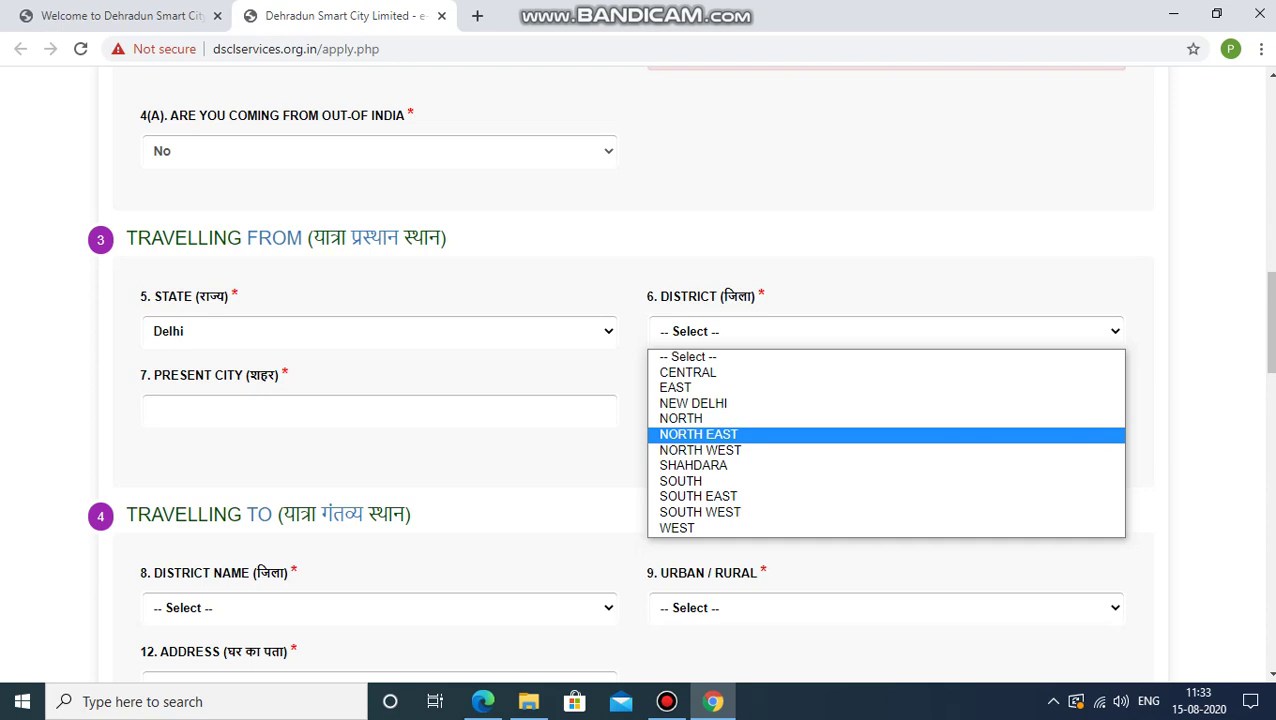
key(Down)
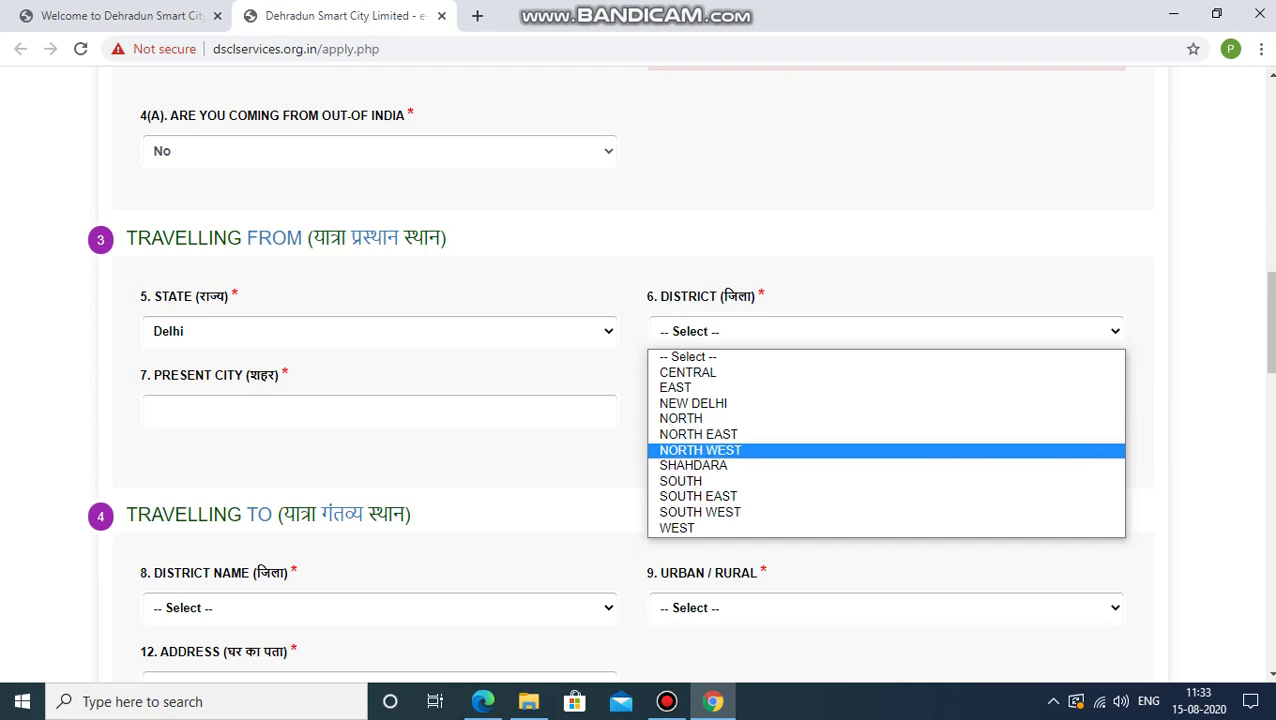
key(Down)
key(Down)
key(Down)
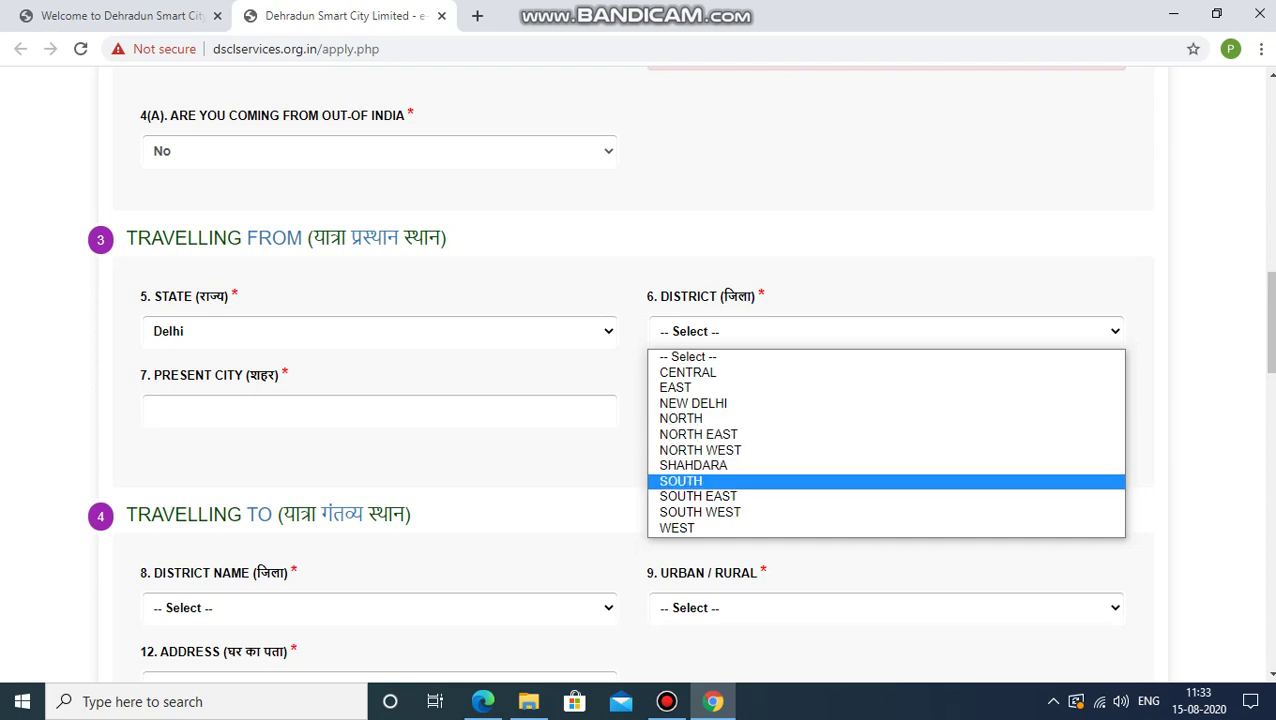
key(Down)
key(Return)
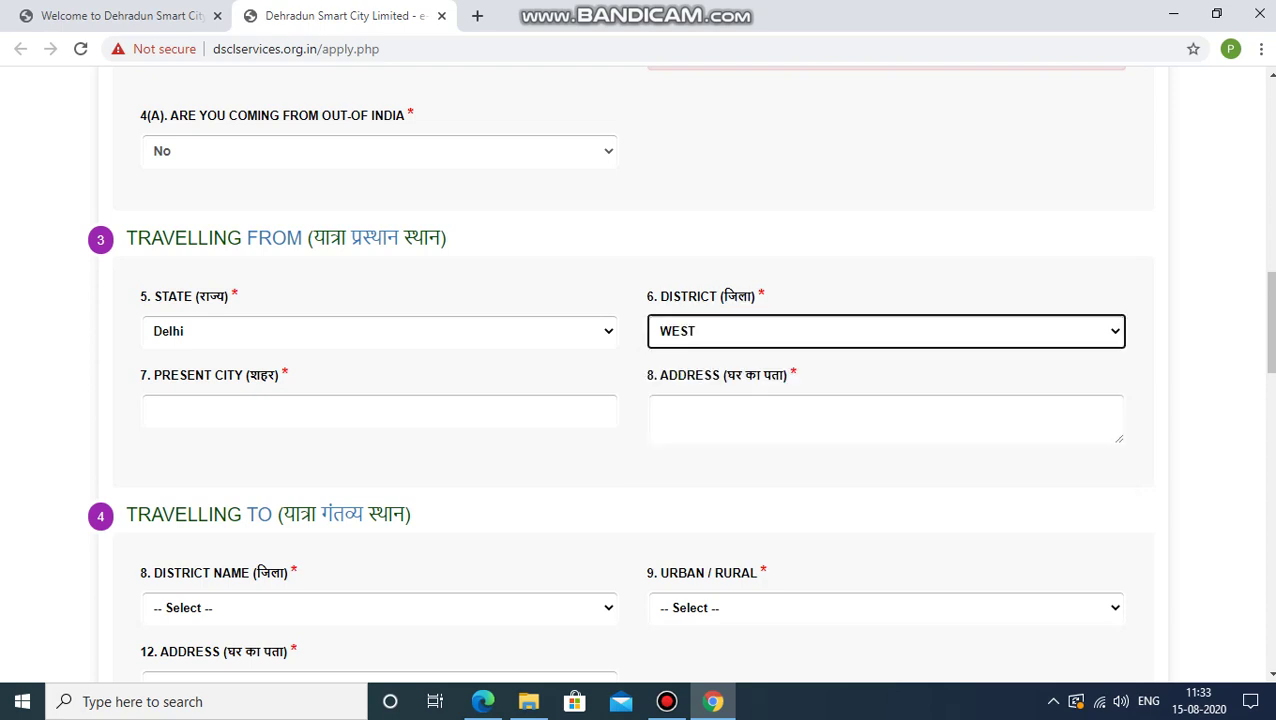
key(Tab)
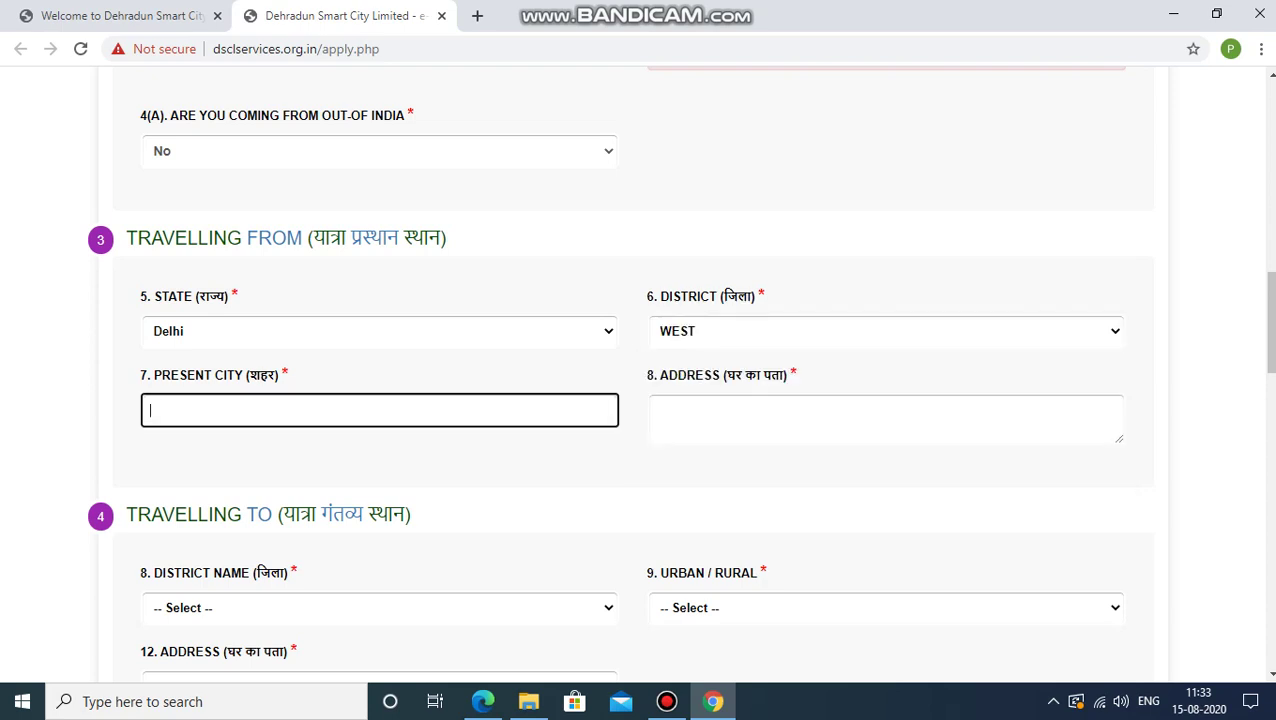
text(Delhi)
key(Tab)
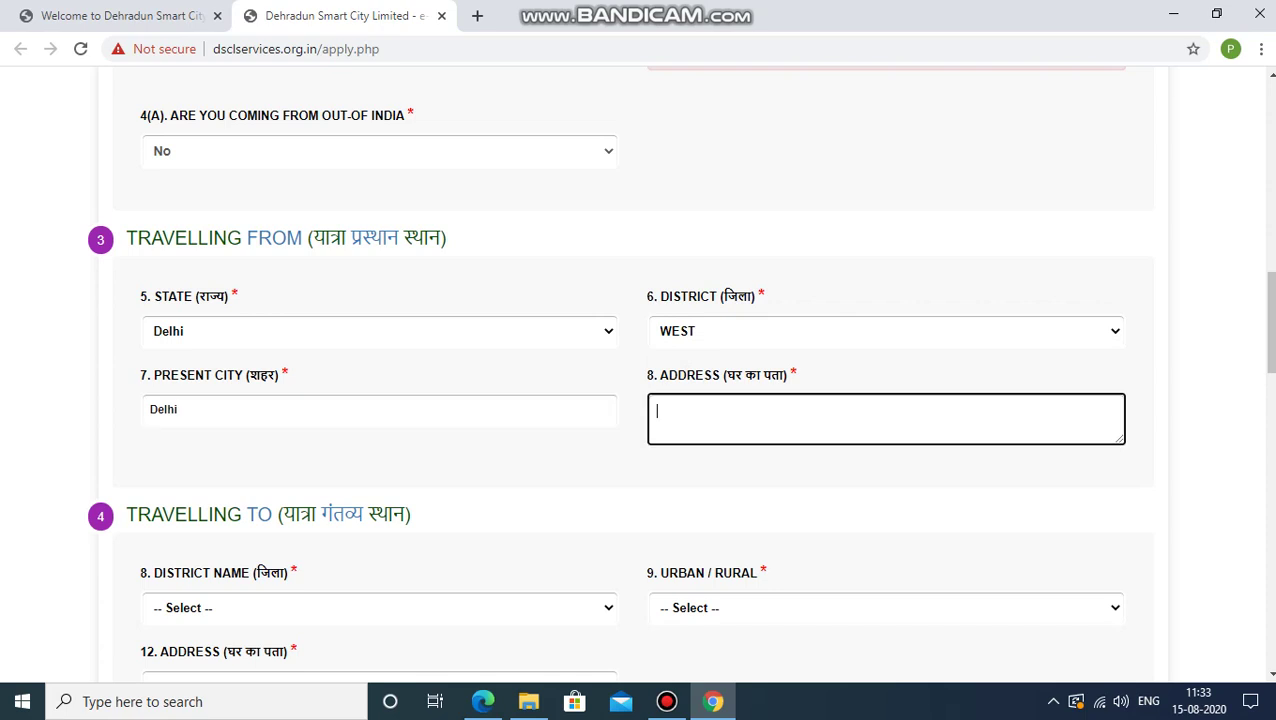
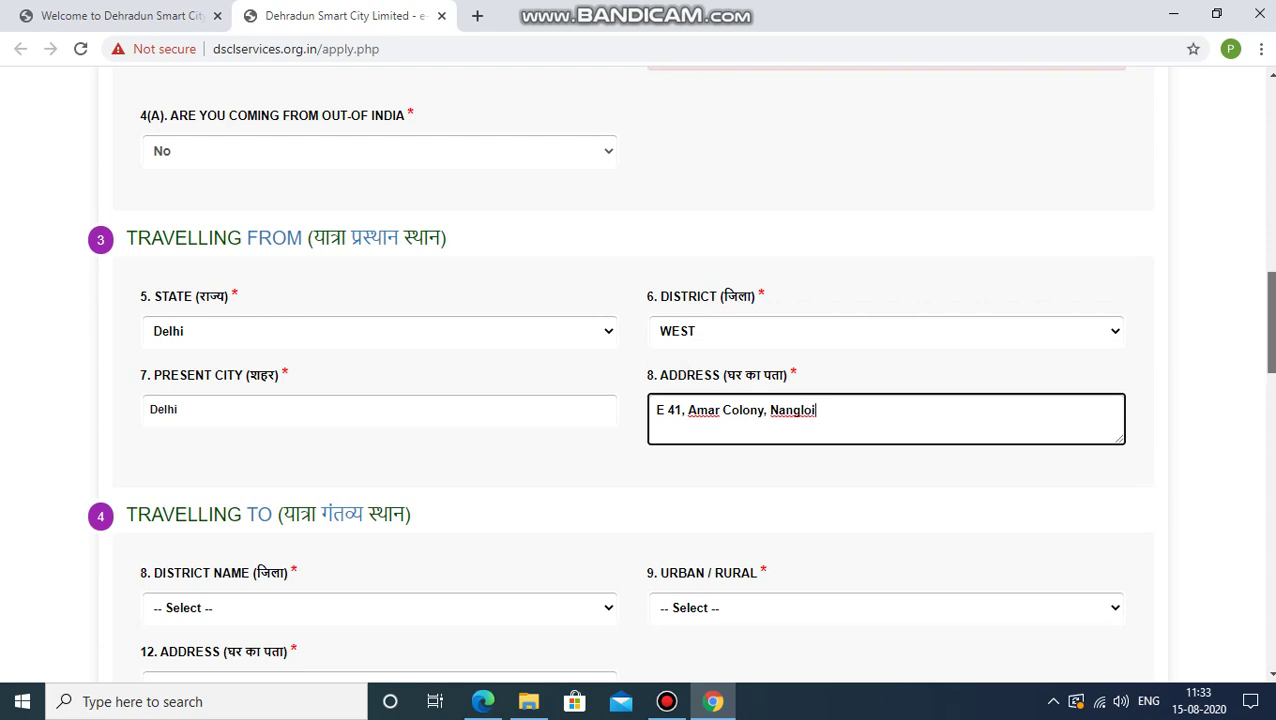
- Choose Uttarkashi as the destination district and Urban as the area type
scroll(1268, 360, down, 3)
scroll(640, 380, down, 1)
click(380, 295)
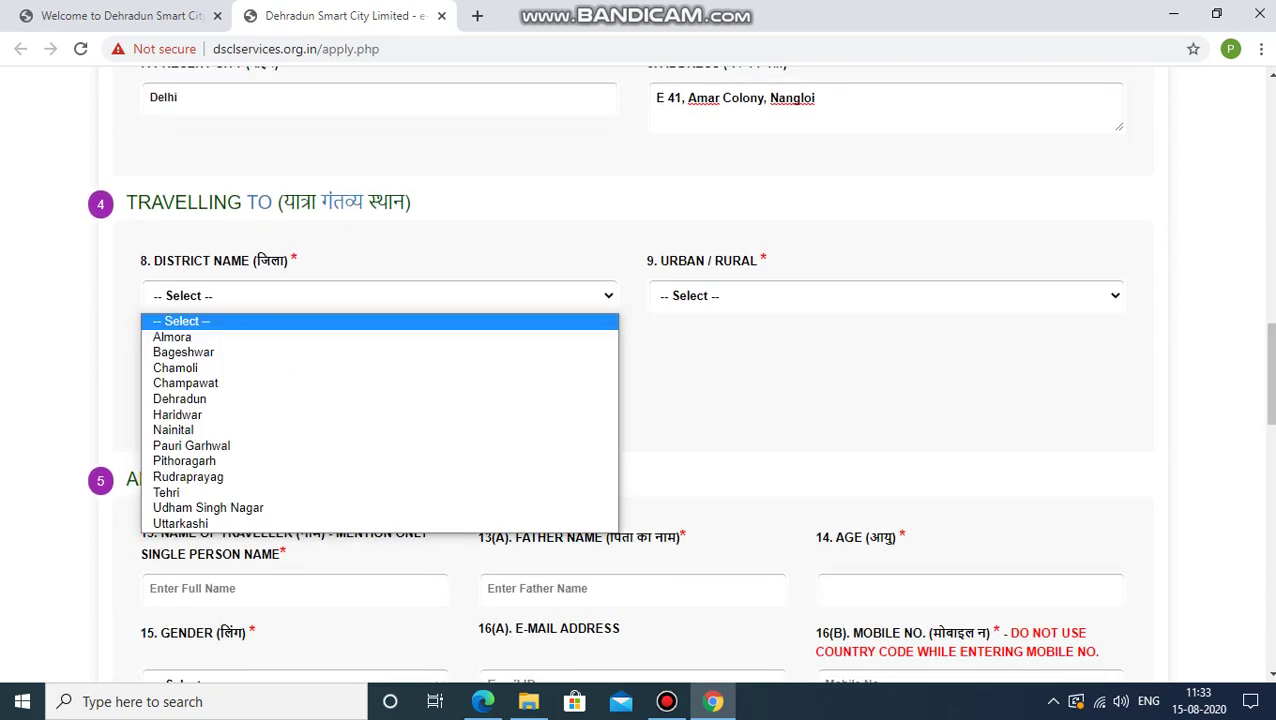
key(Down)
key(Down)
key(Down)
key(Down)
key(Down)
key(Down)
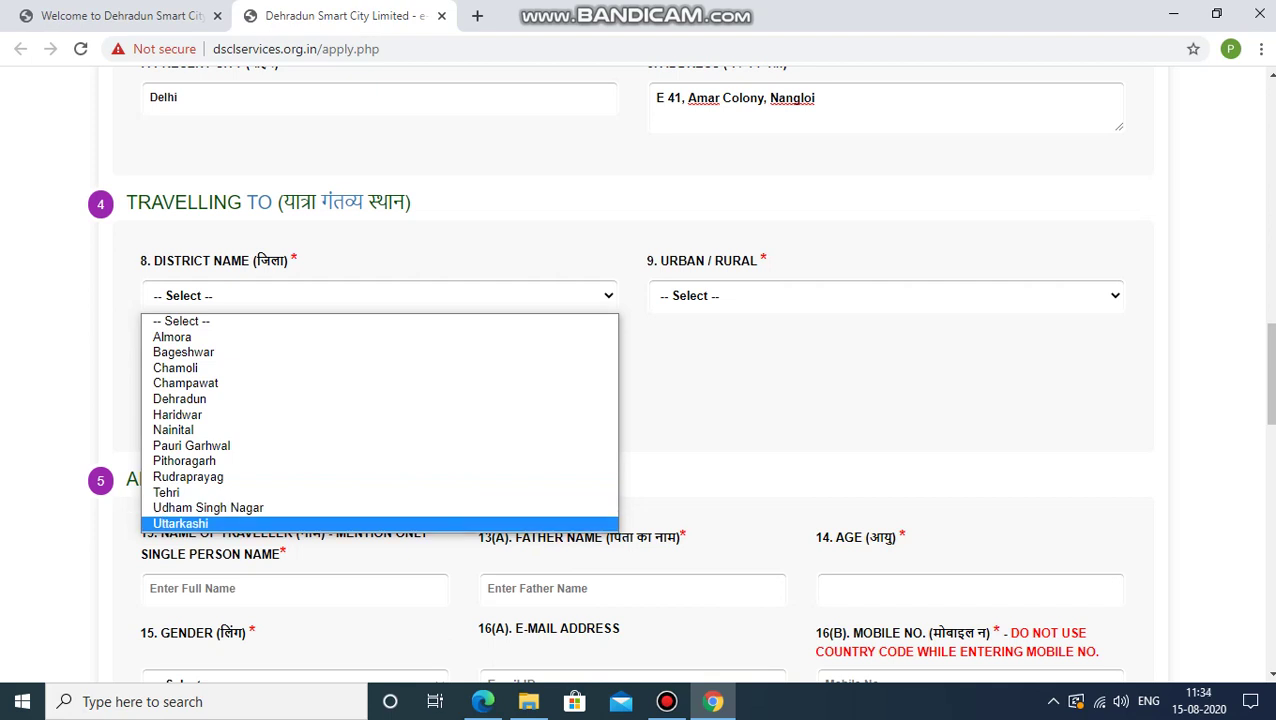
key(Return)
key(Tab)
key(alt+Down)
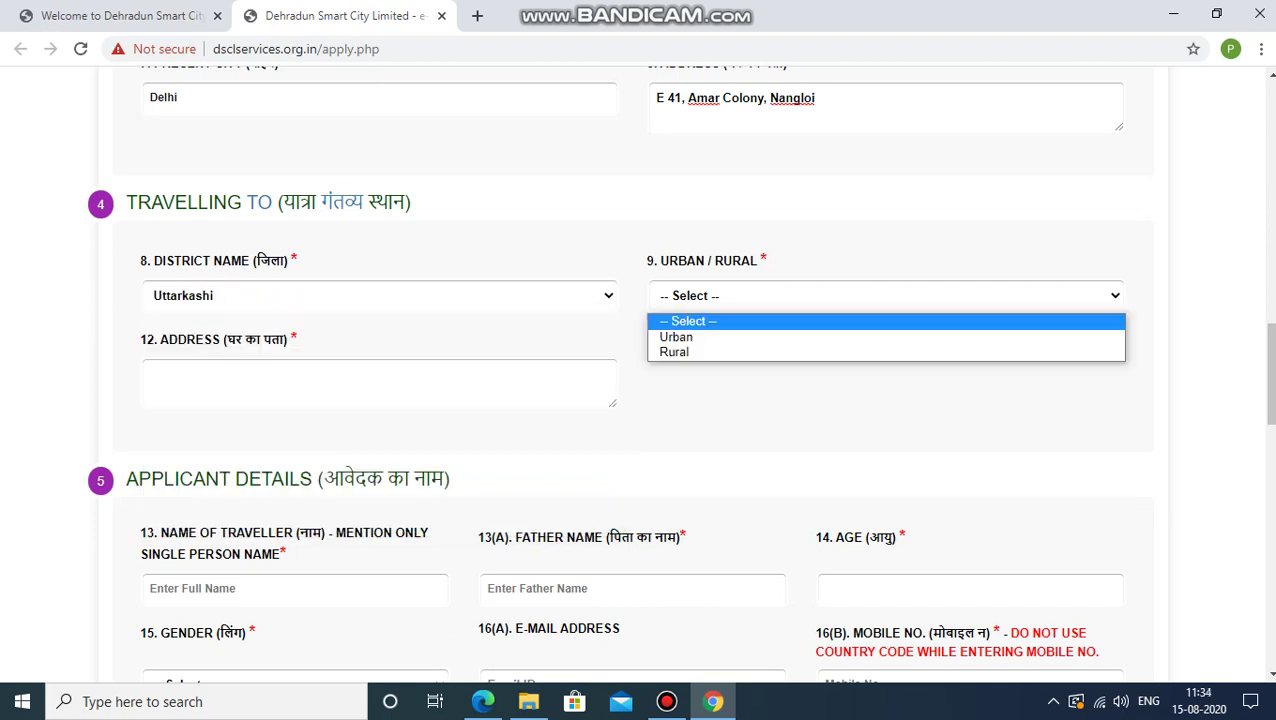
key(Down)
key(Return)
- Set the urban local body to GANGOTRI
key(Tab)
key(alt+Down)
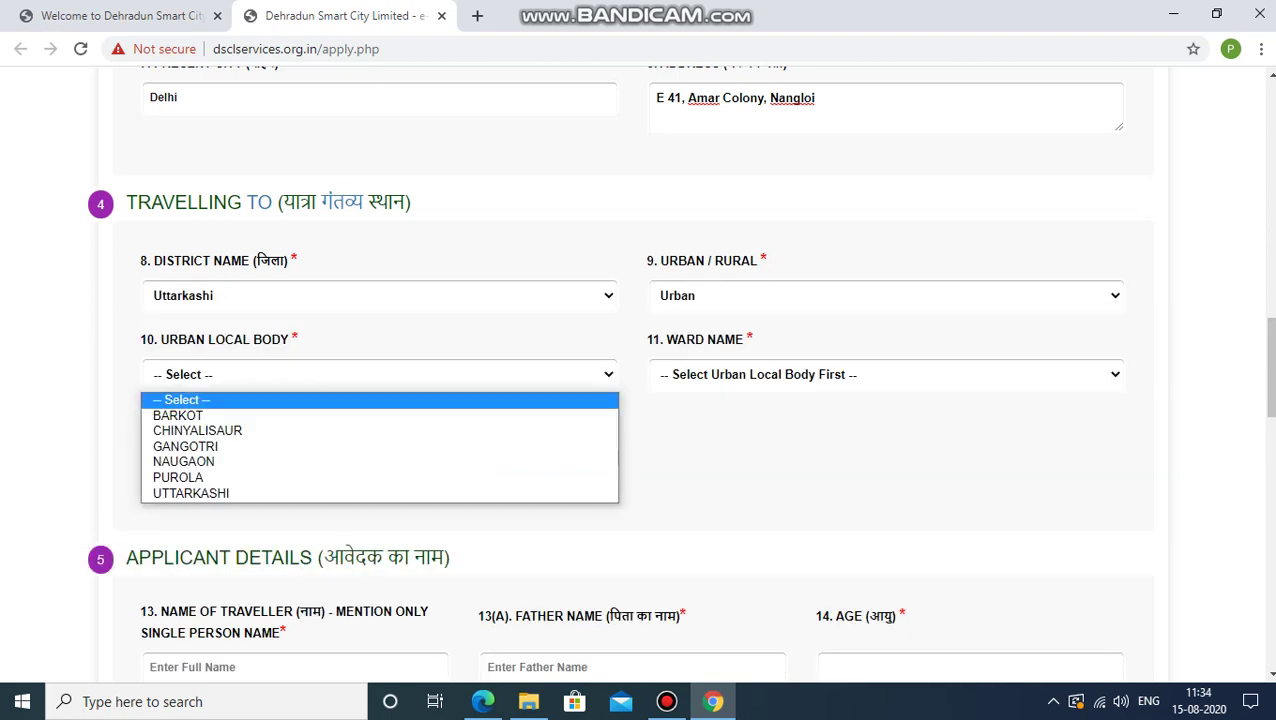
key(Down)
key(Down)
key(Down)
key(Down)
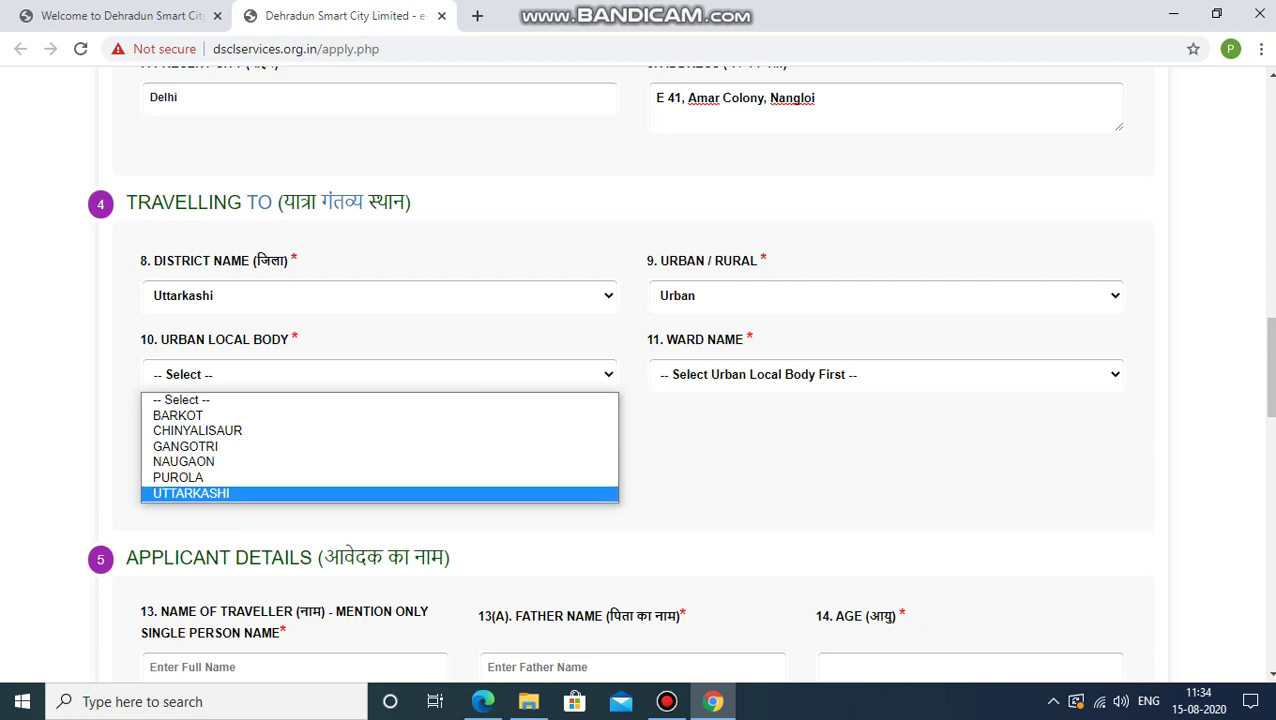
key(Up)
key(Up)
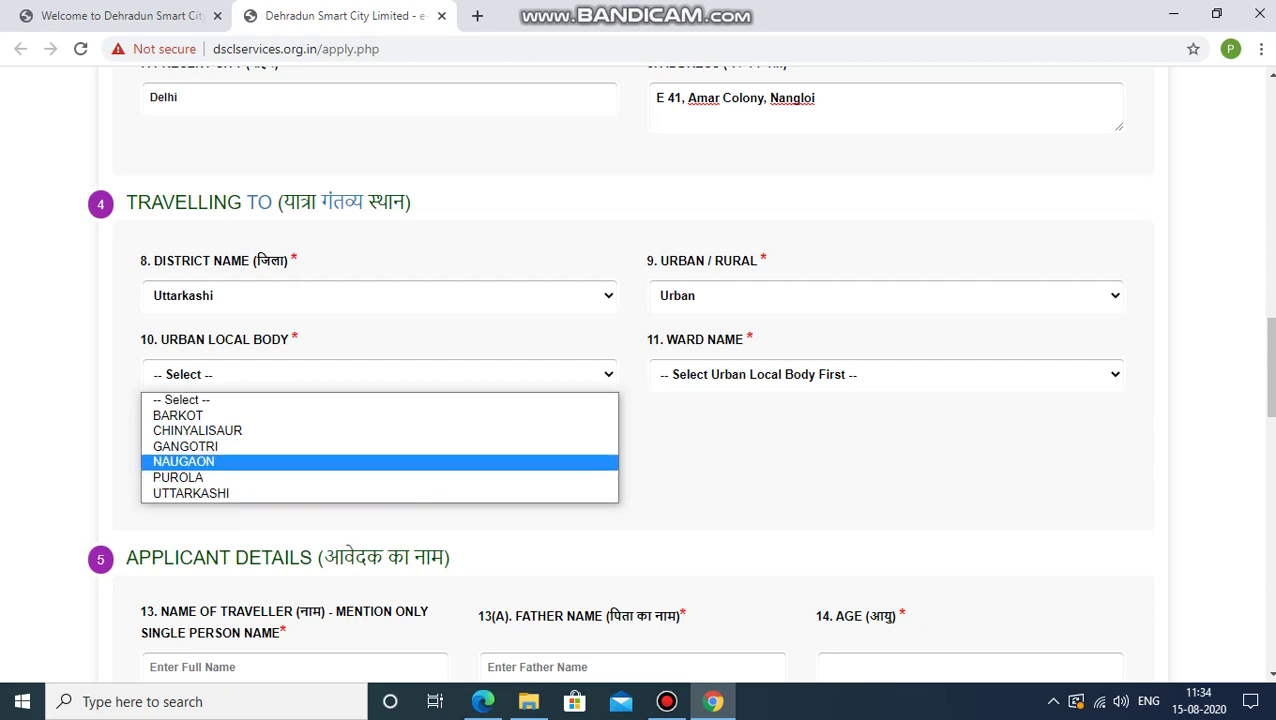
key(Up)
key(Up)
key(Down)
key(Return)
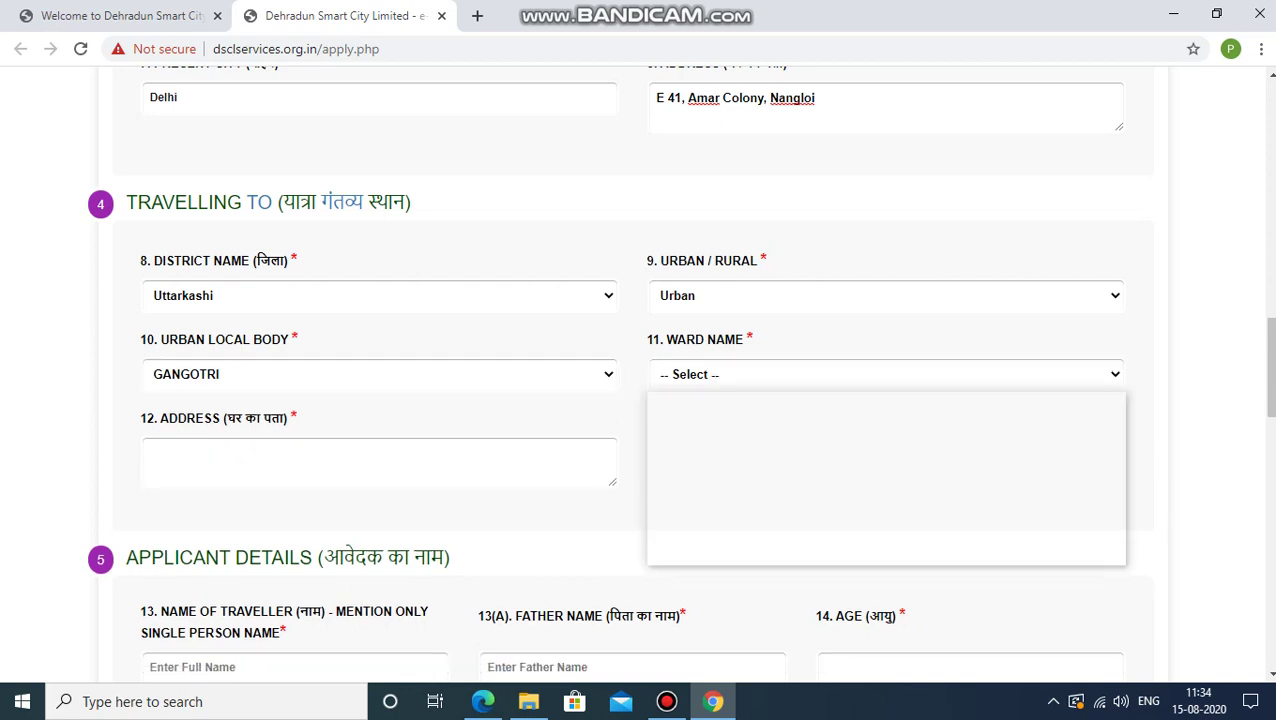
- Choose Ganga Nagar Ward No.1 and enter address 'Hotel Mandakini, Main Gangotri Dham'
key(Tab)
key(alt+Down)
key(Down)
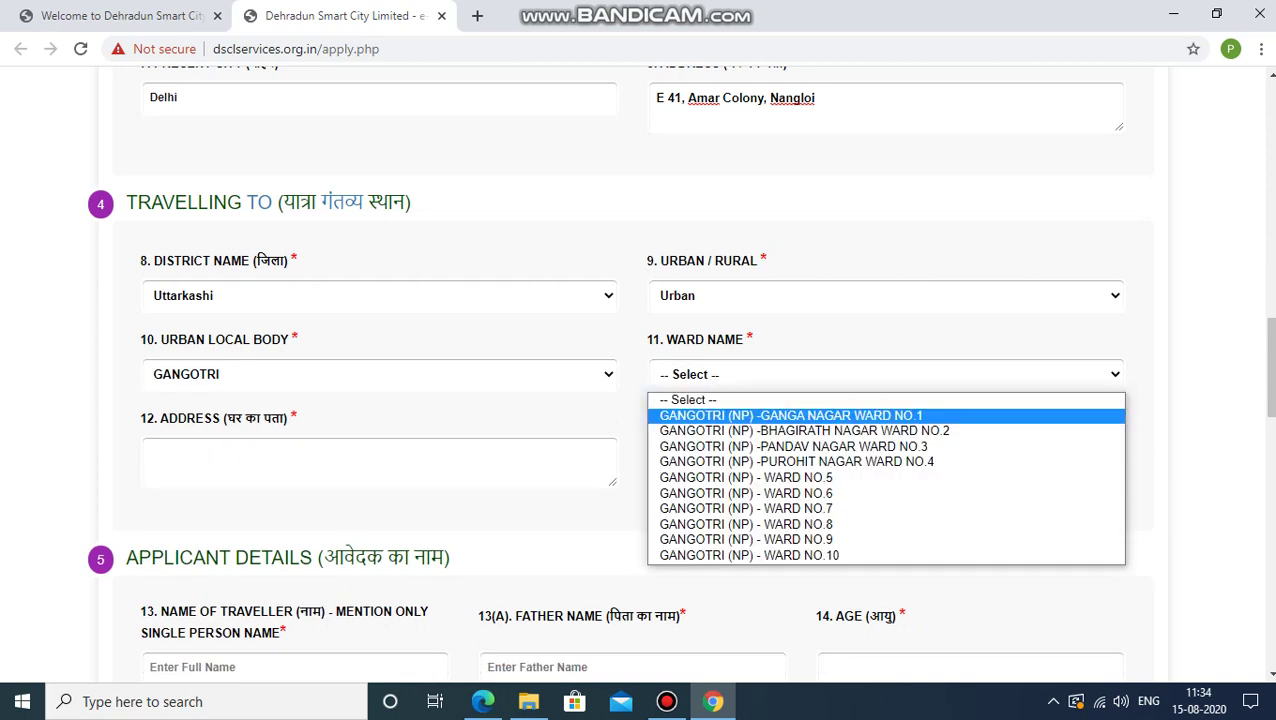
key(Return)
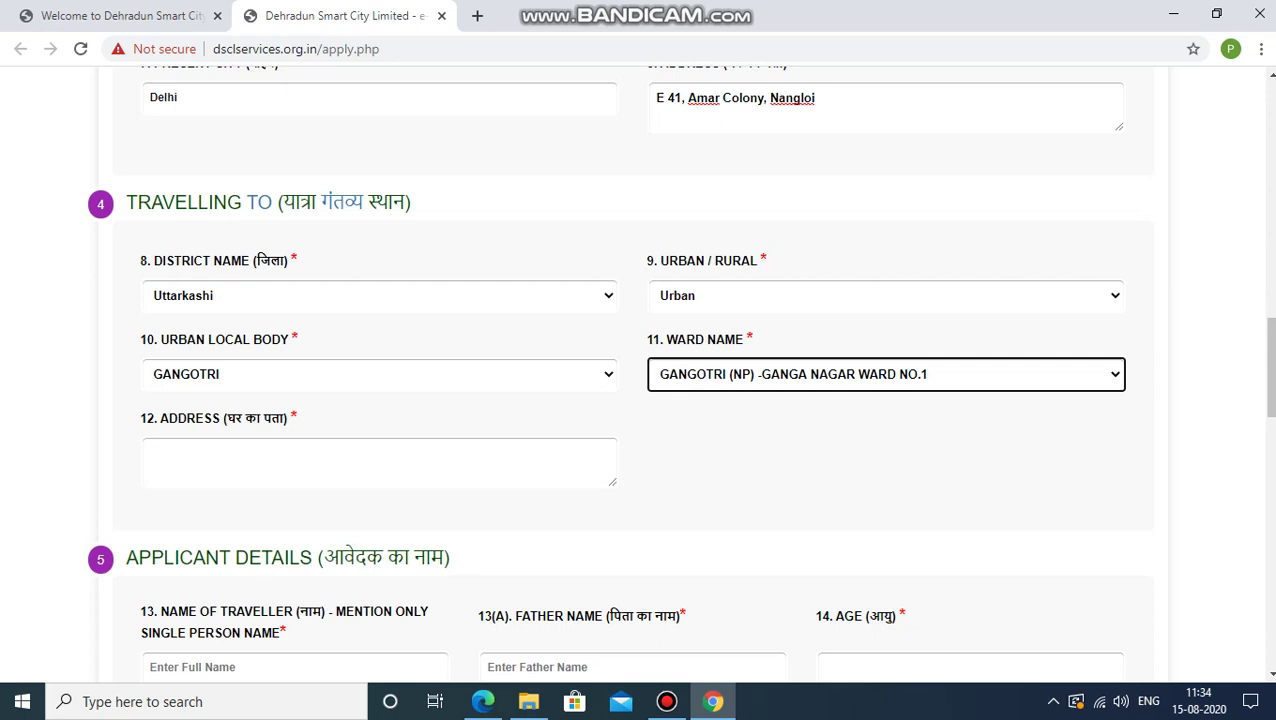
key(Tab)
text(Hotel Mandakini)
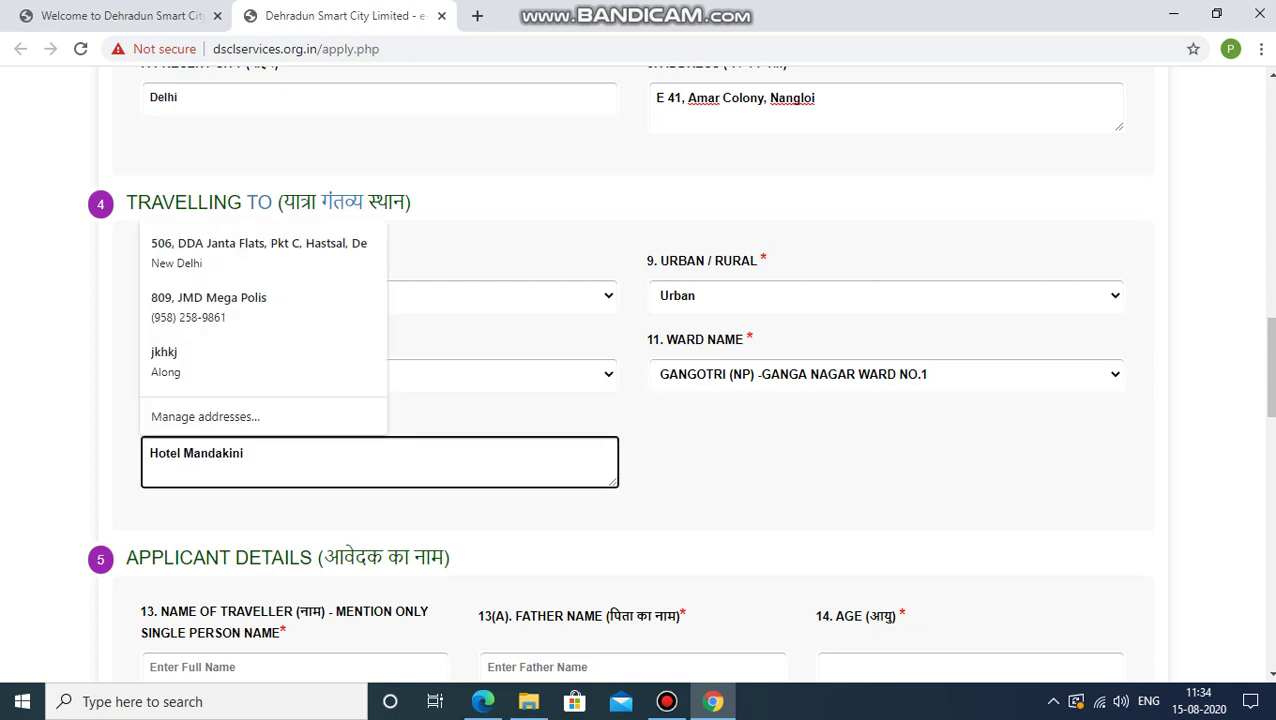
text(, Main Gan)
text(gotri Dham)
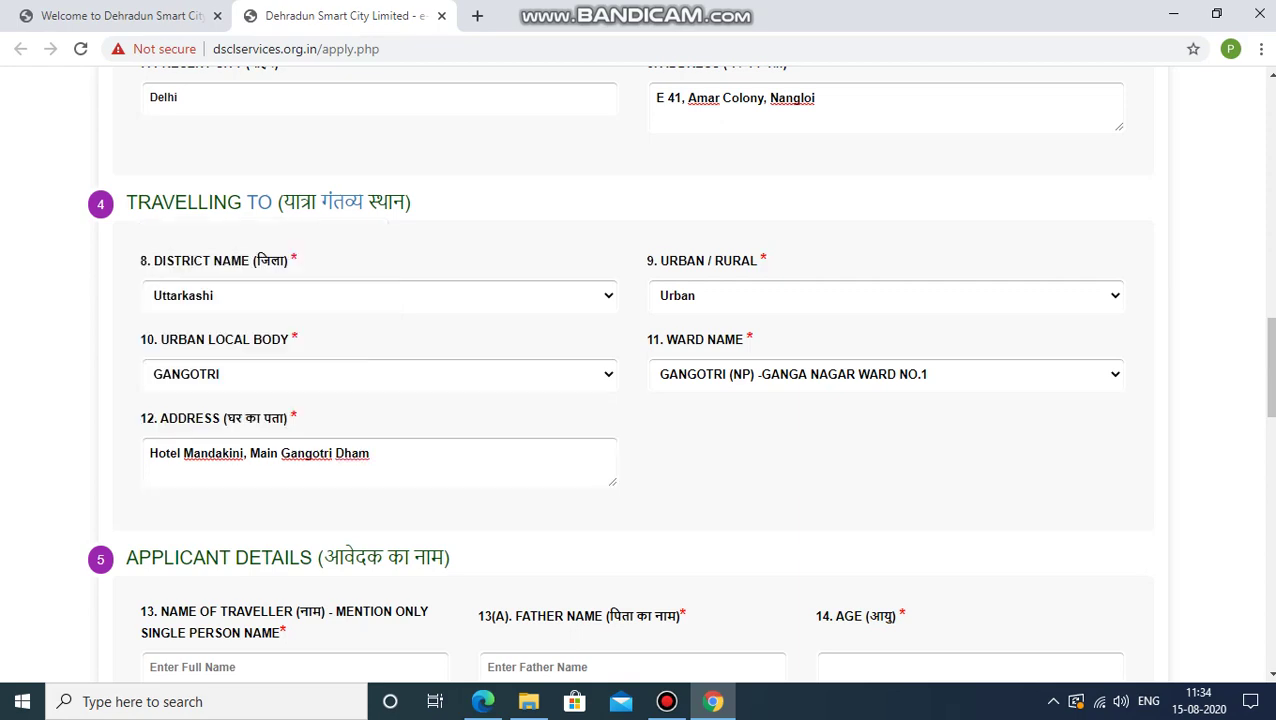
scroll(604, 360, down, 1)
scroll(604, 360, down, 2)
scroll(604, 360, down, 1)
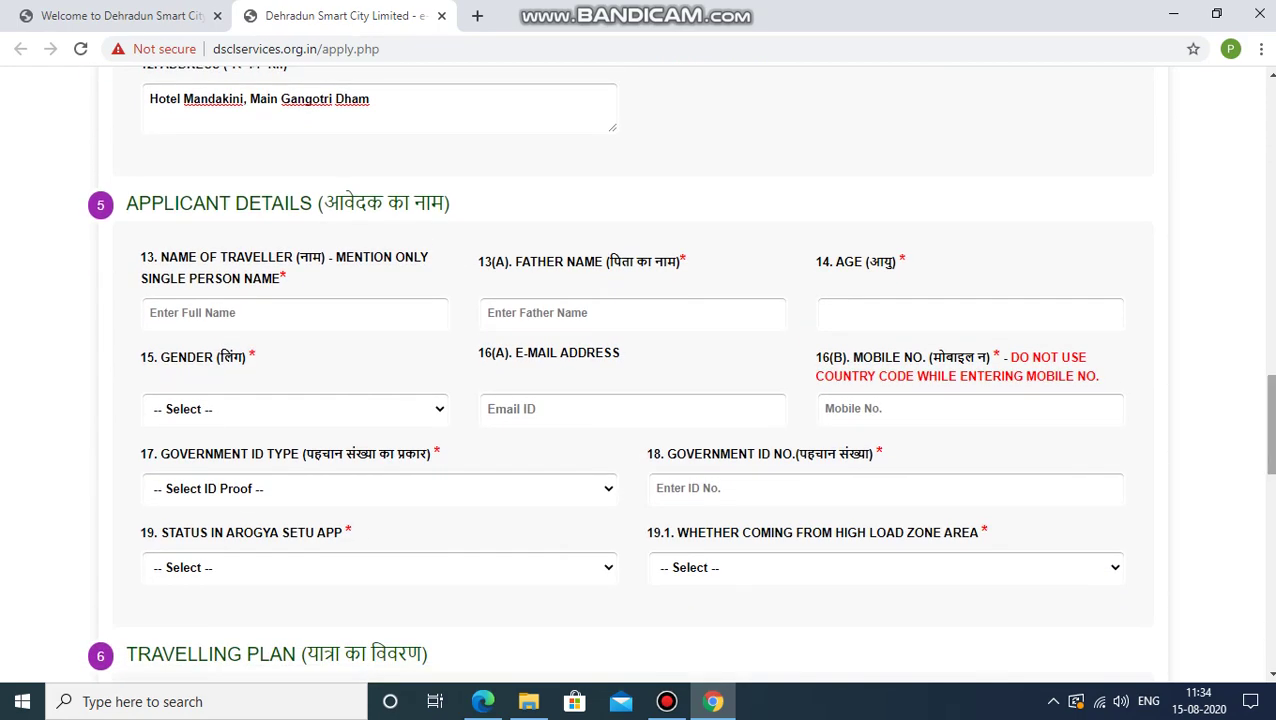
click(295, 312)
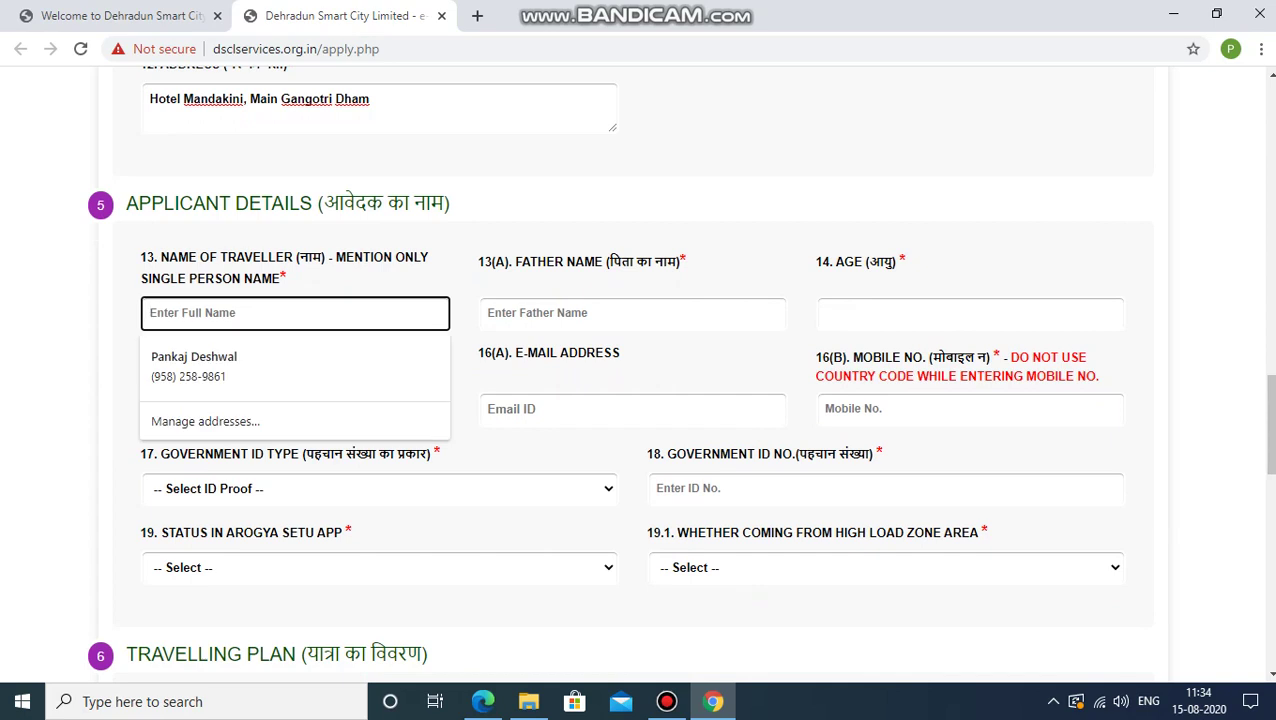
key(Tab)
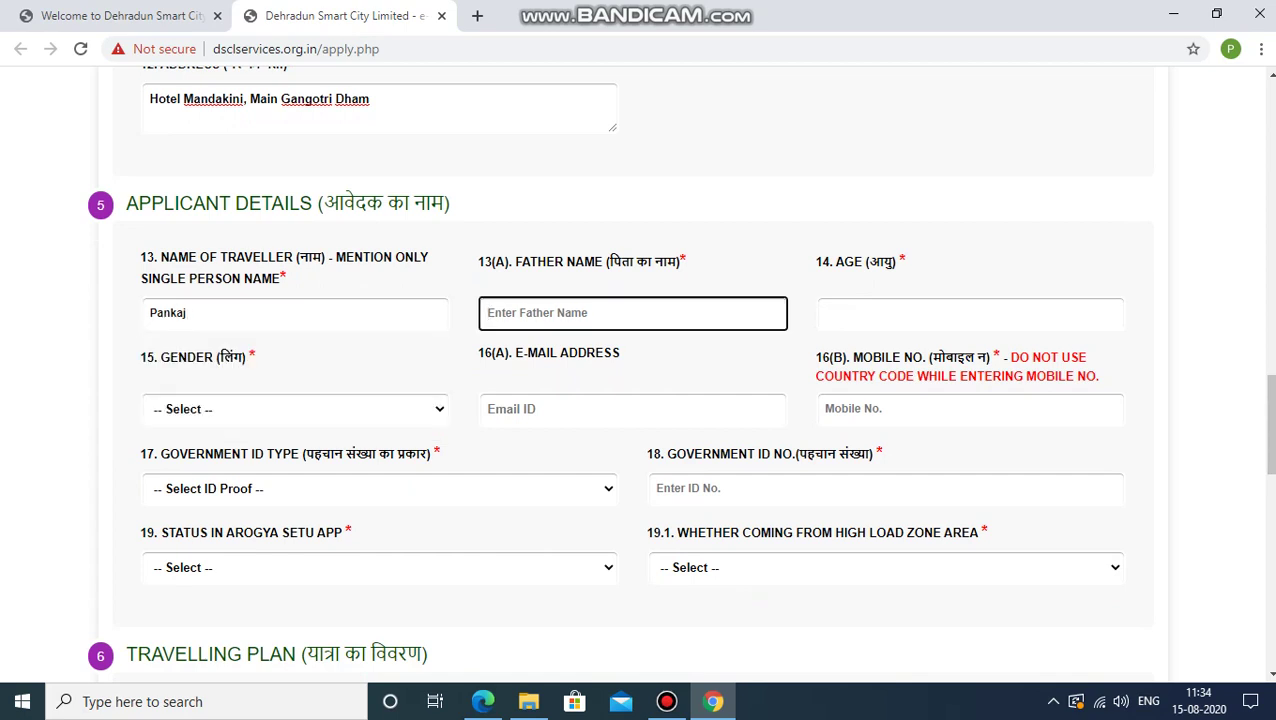
key(Tab)
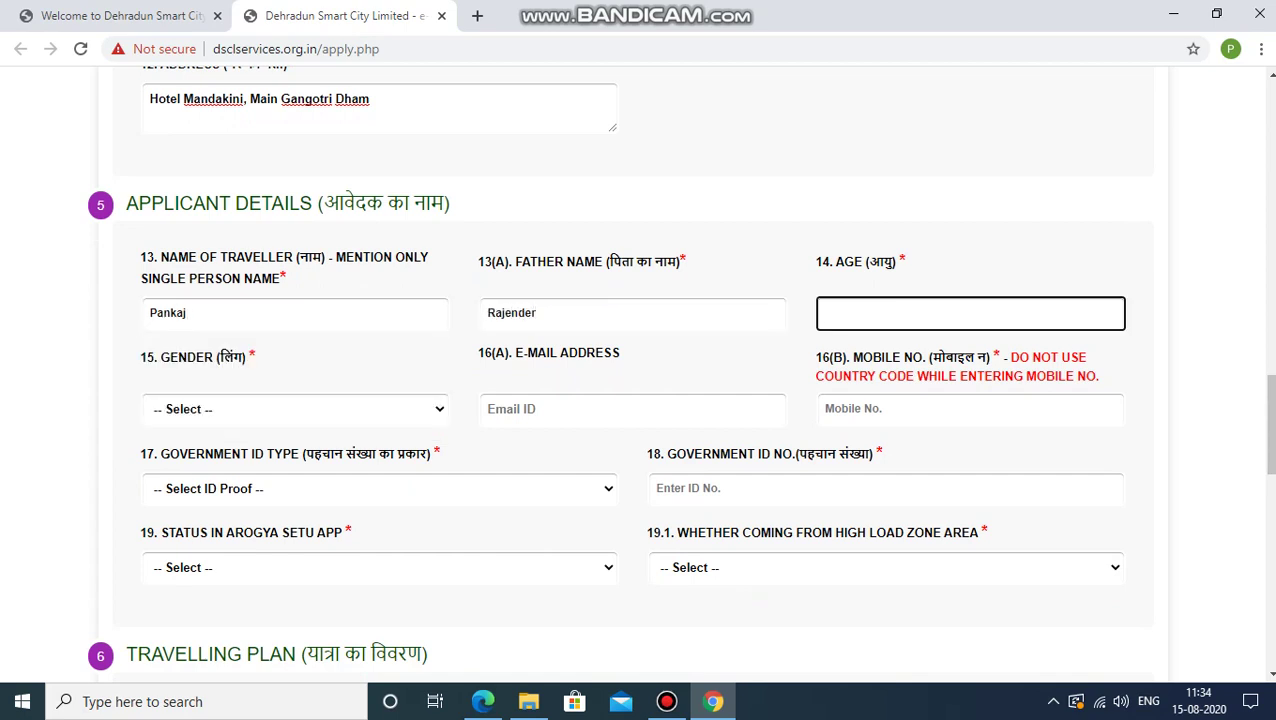
key(shift+Tab)
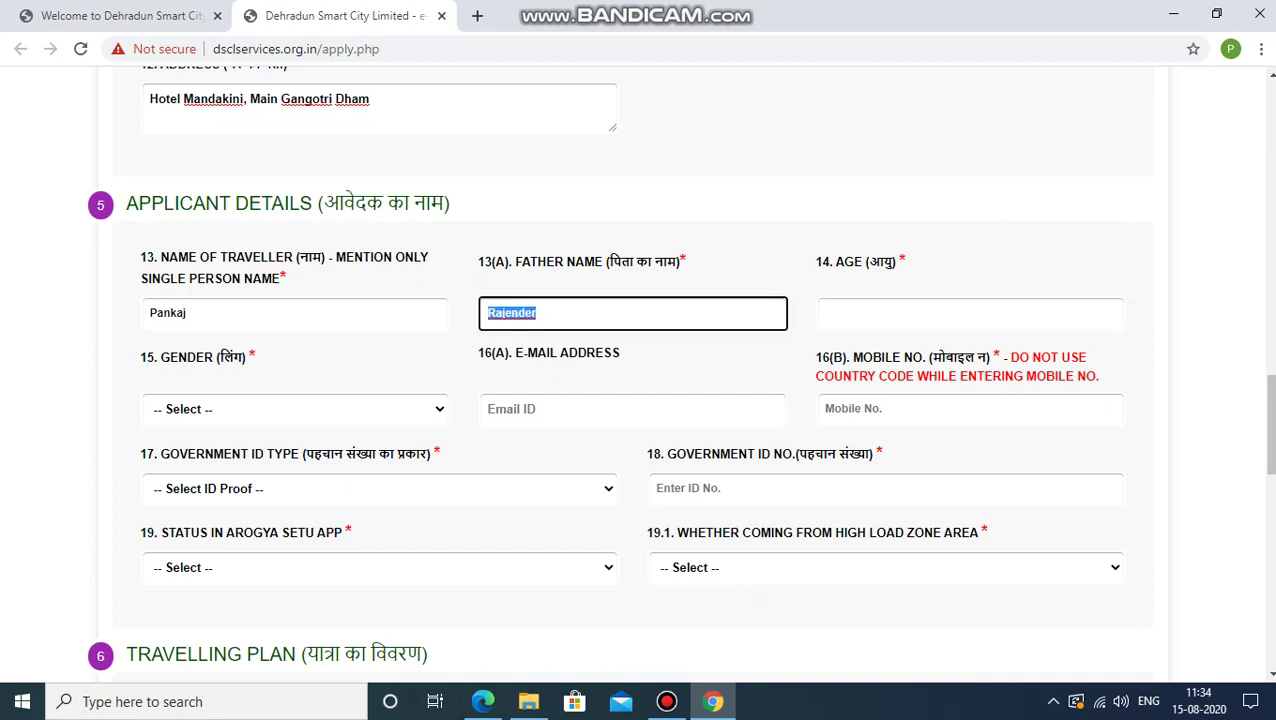
key(Tab)
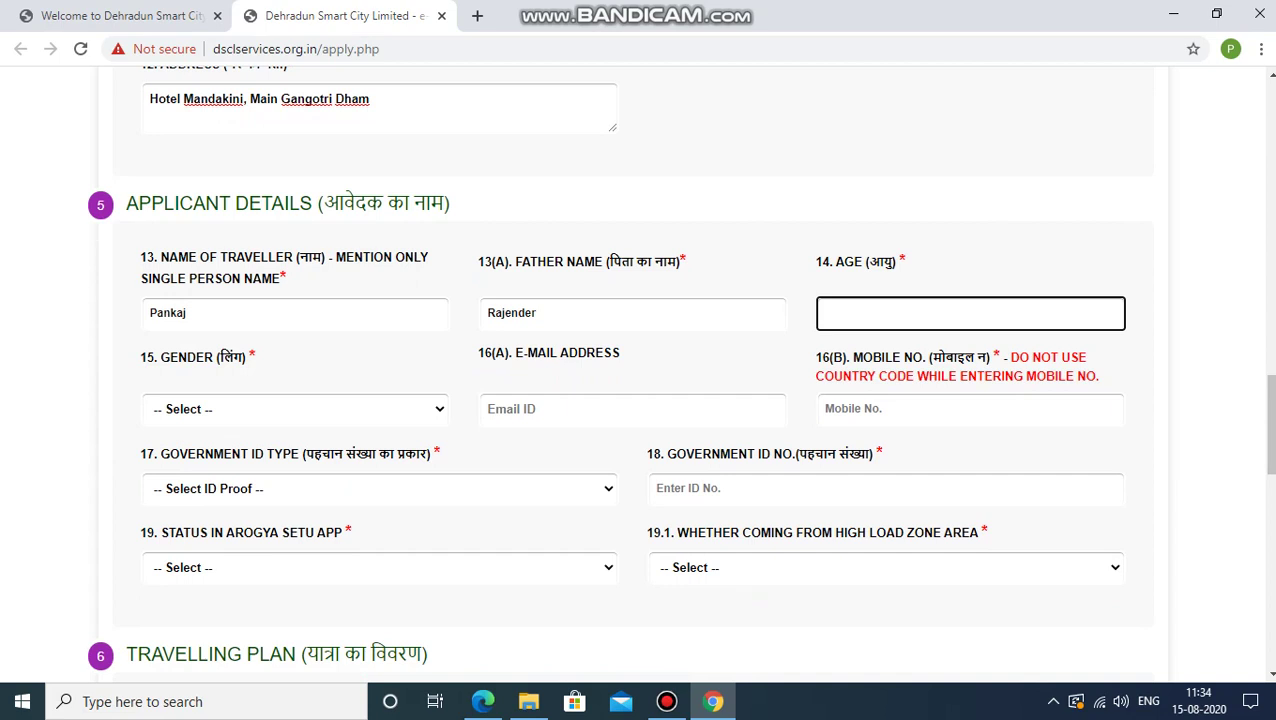
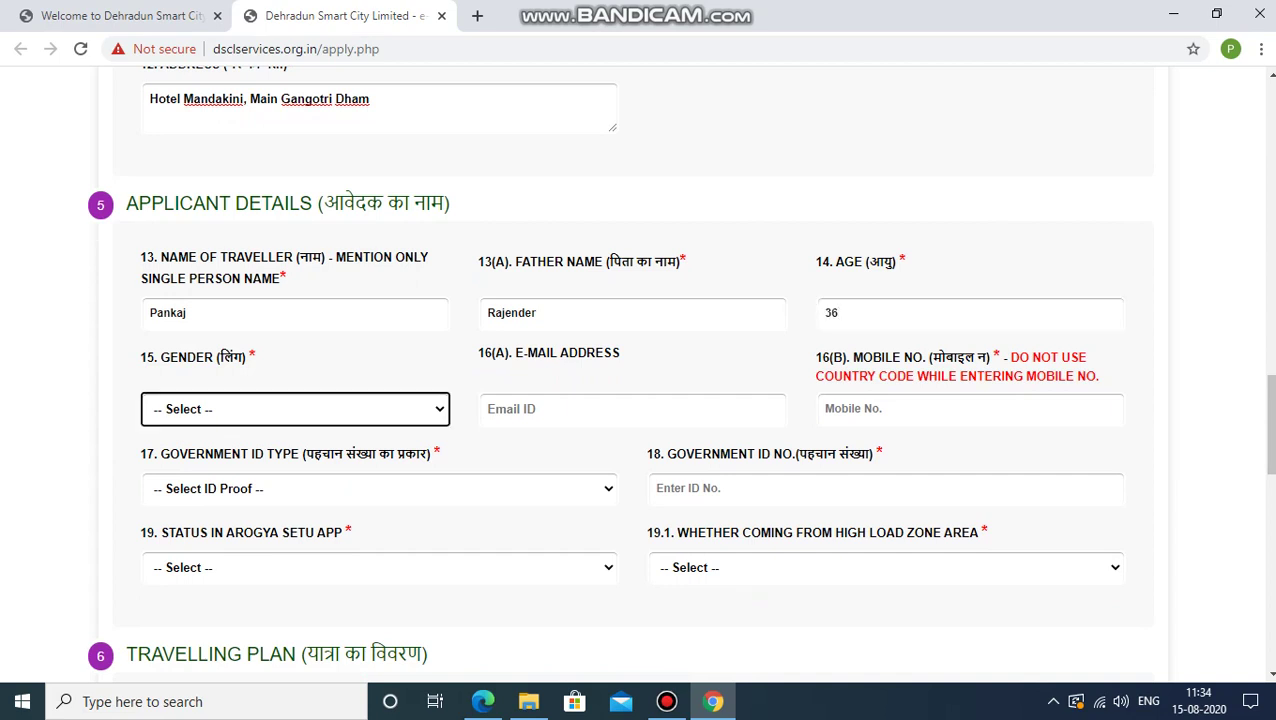
key(Down)
key(Tab)
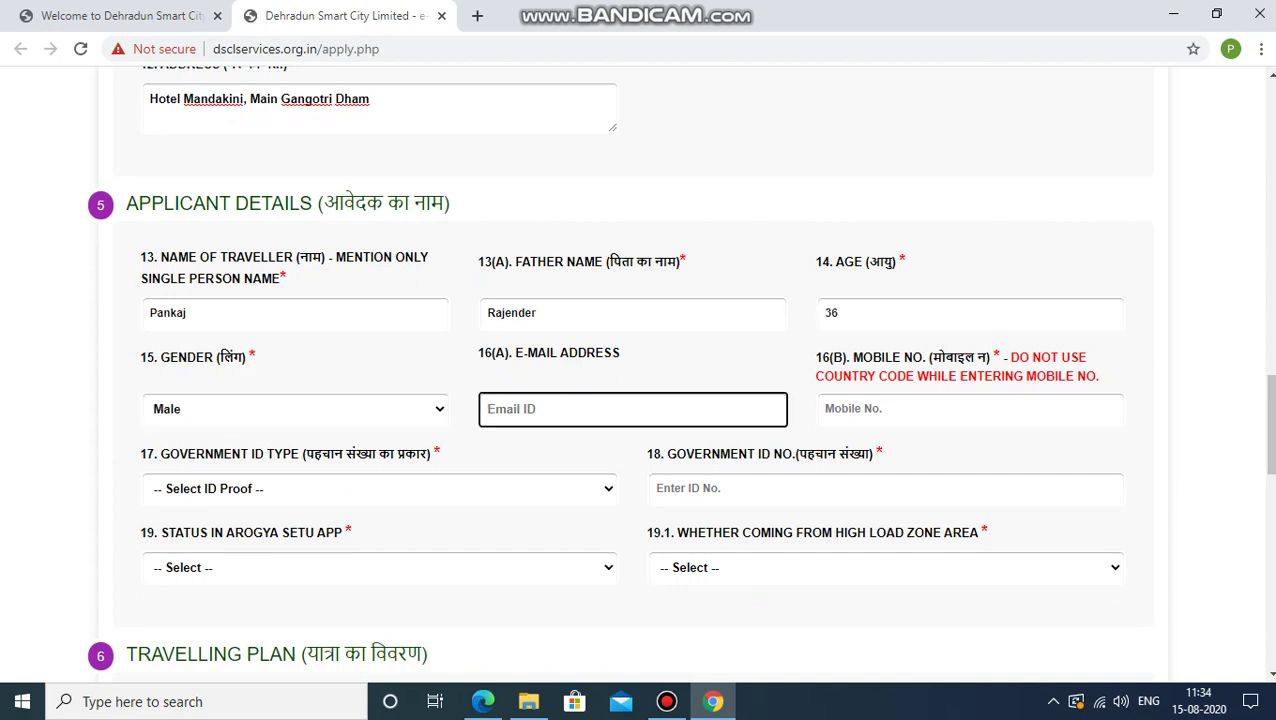
key(Tab)
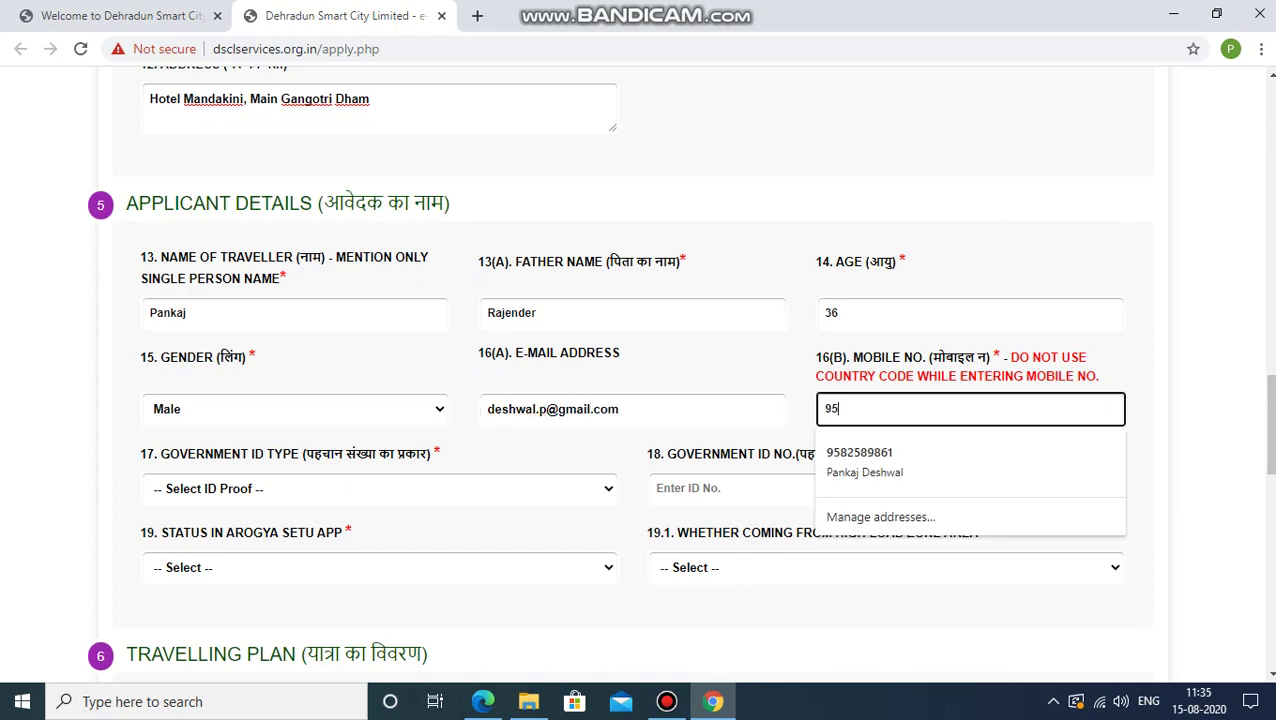
key(Tab)
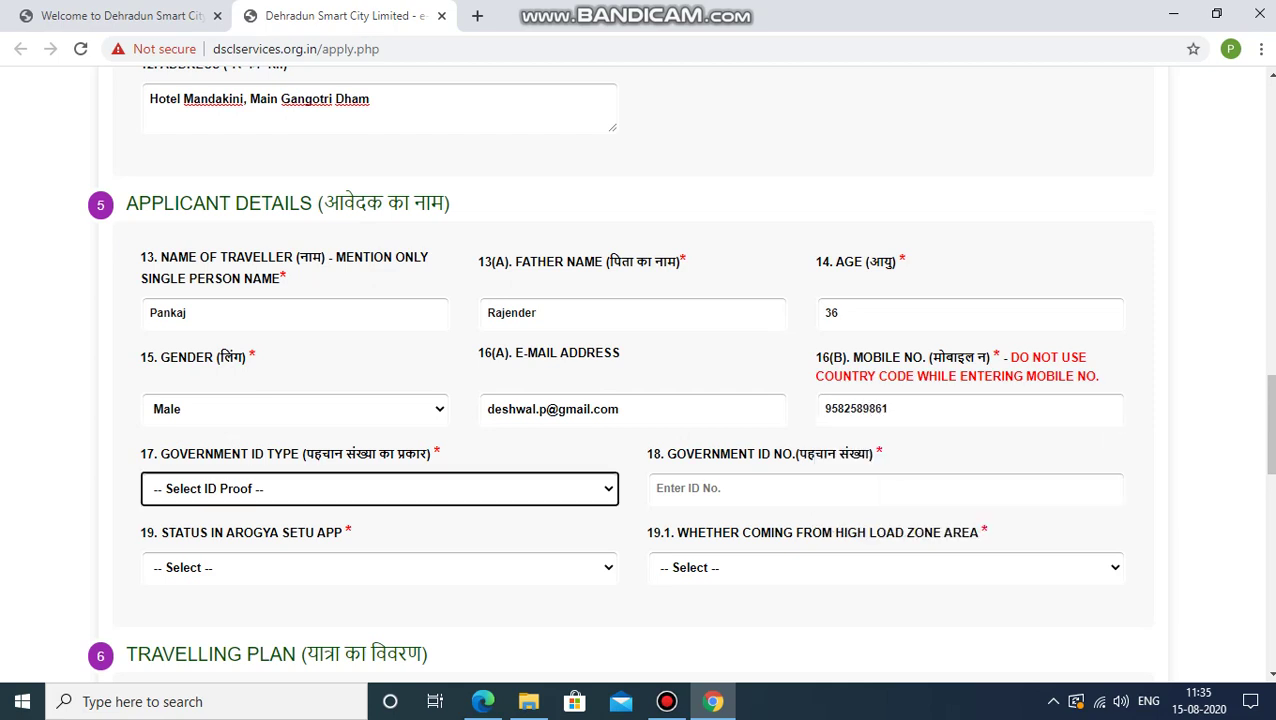
key(Down)
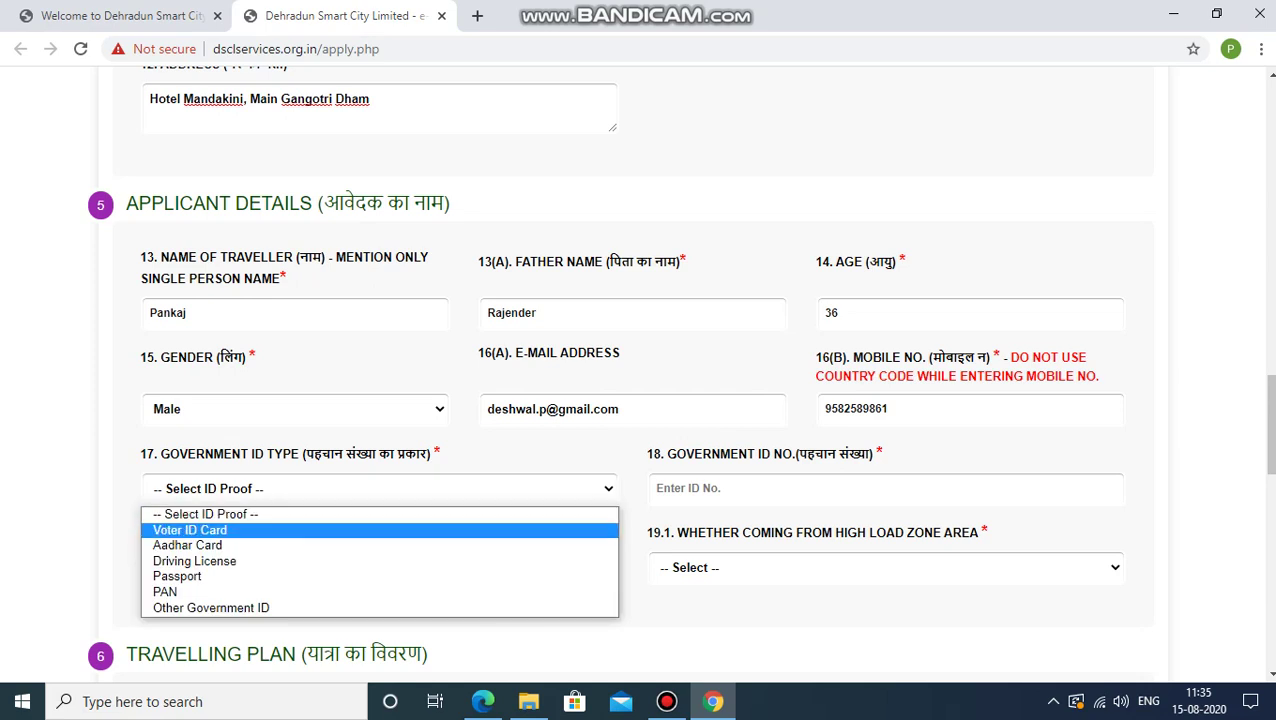
key(Up)
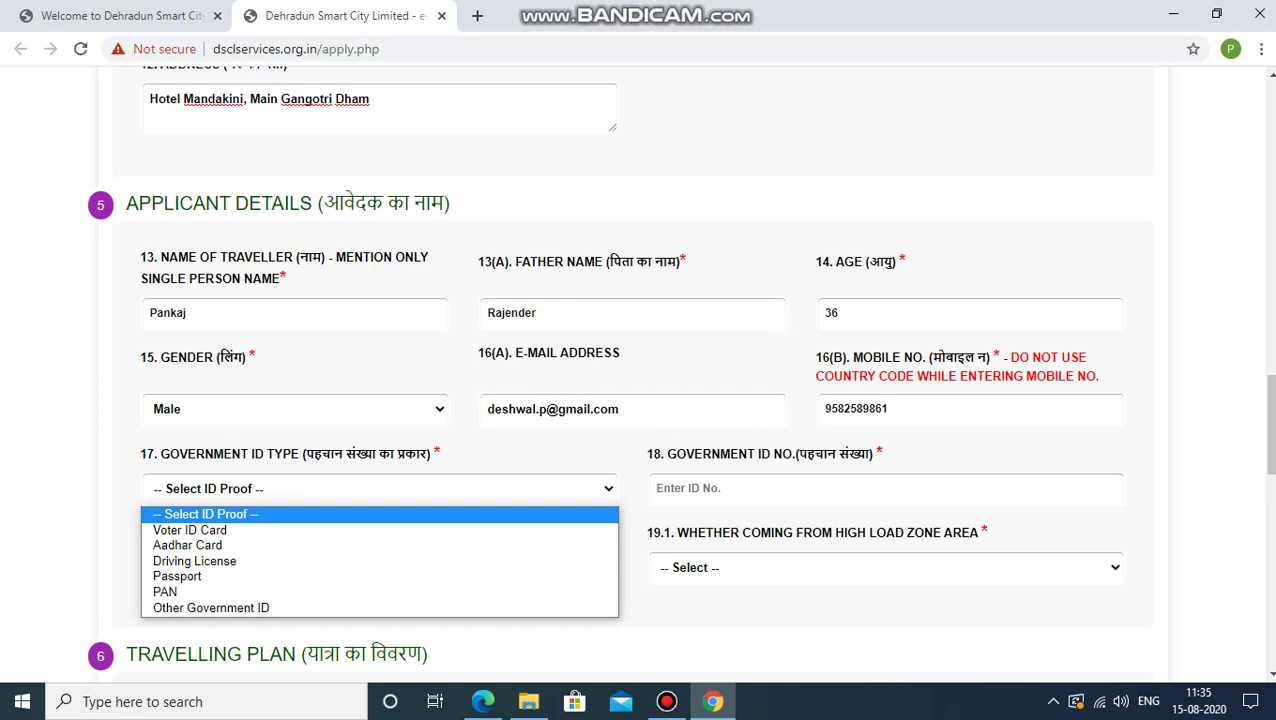
key(Down)
key(Down)
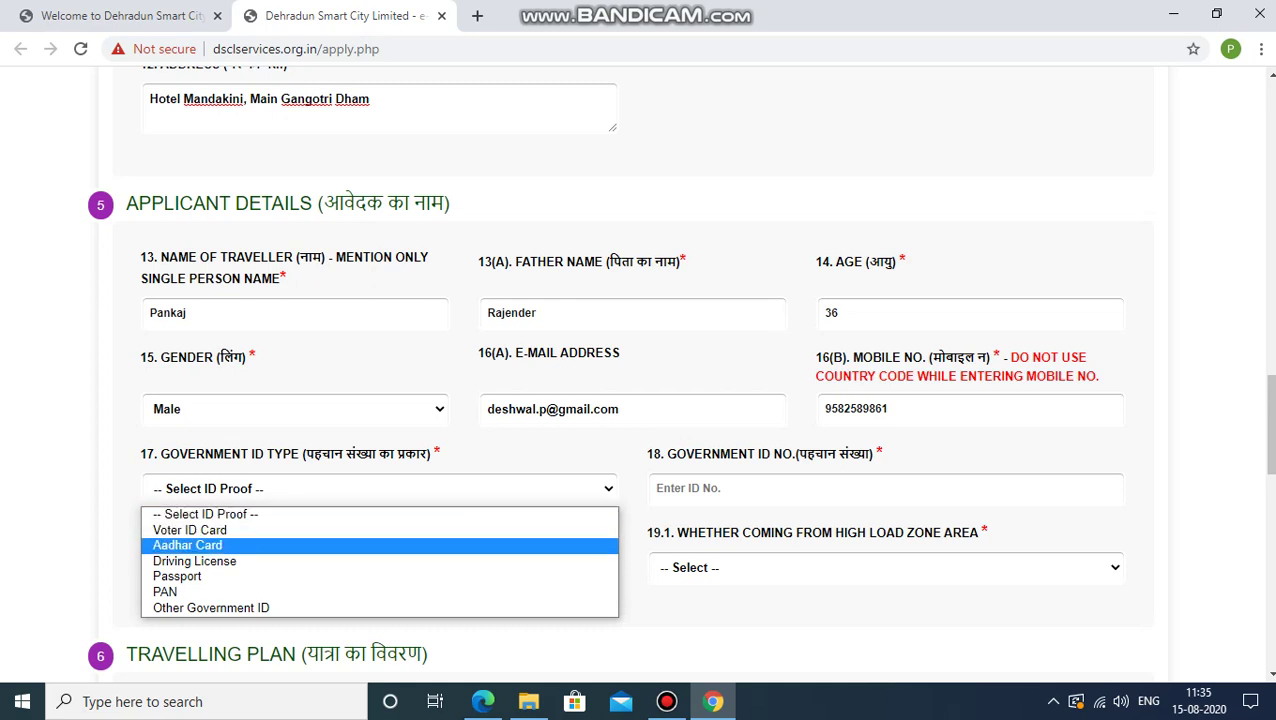
key(Return)
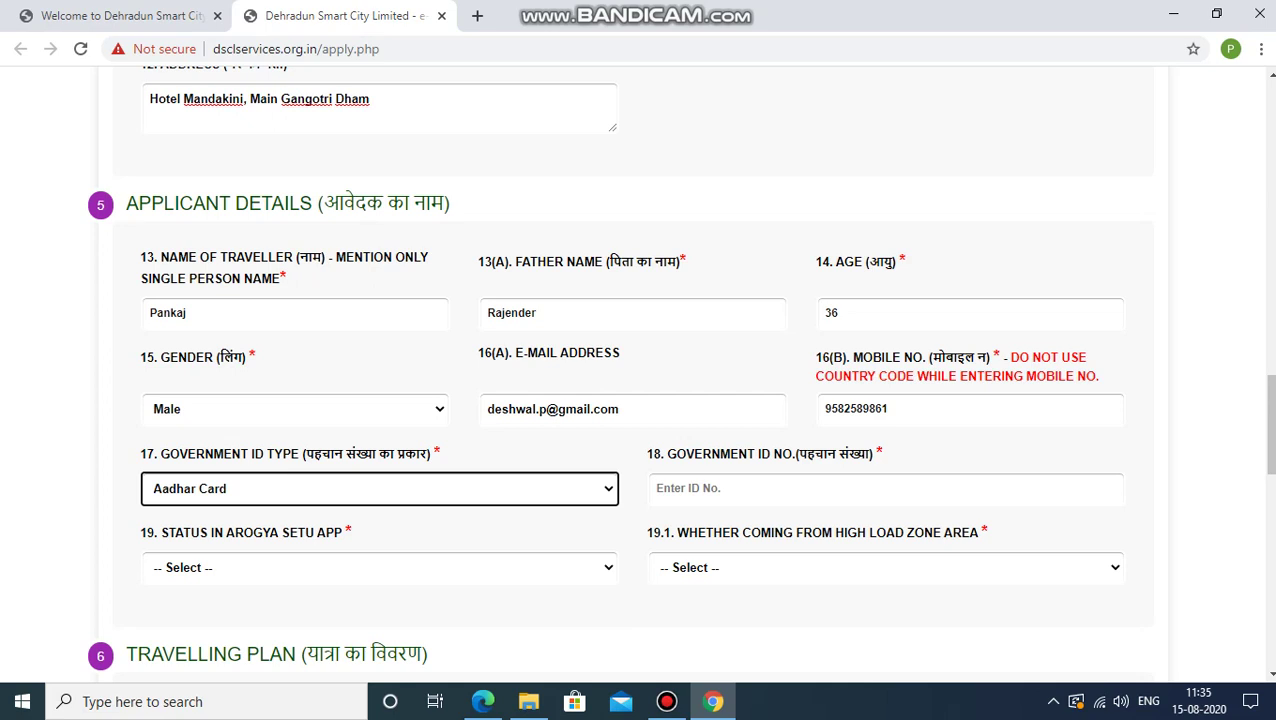
key(Tab)
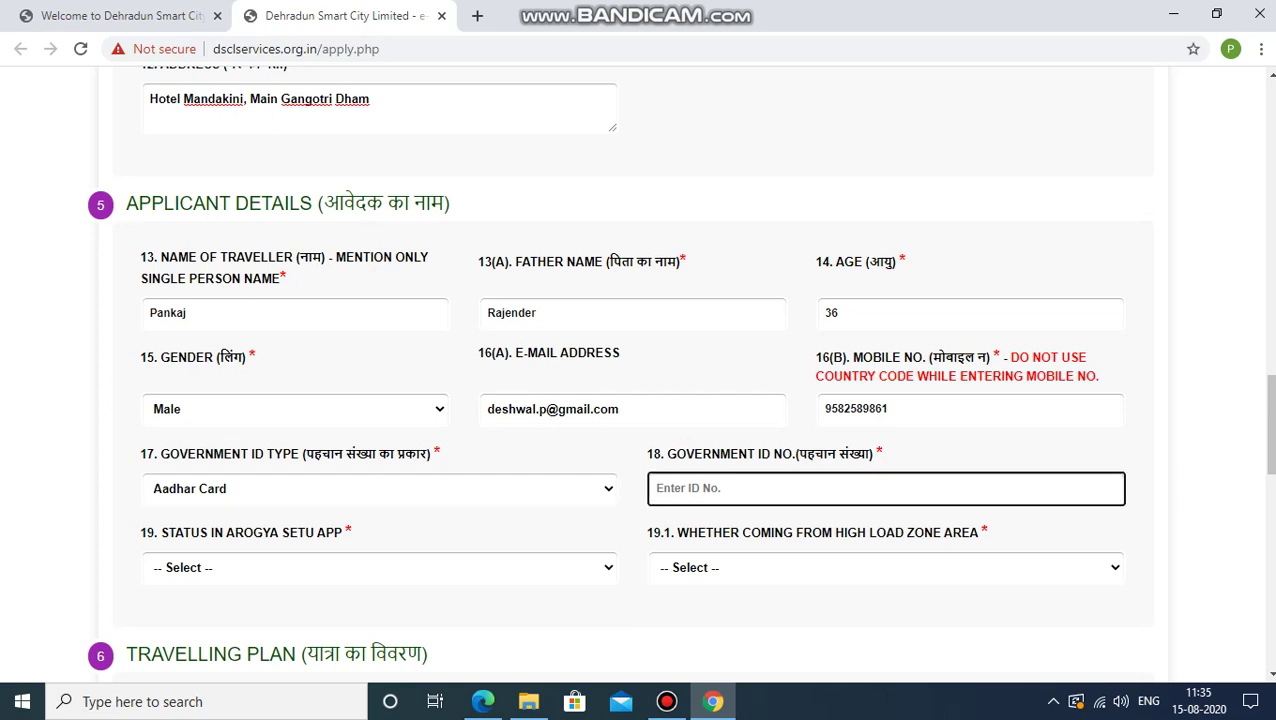
- Set the Arogya Setu status to Green Color
scroll(1268, 424, down, 1)
scroll(640, 380, down, 2)
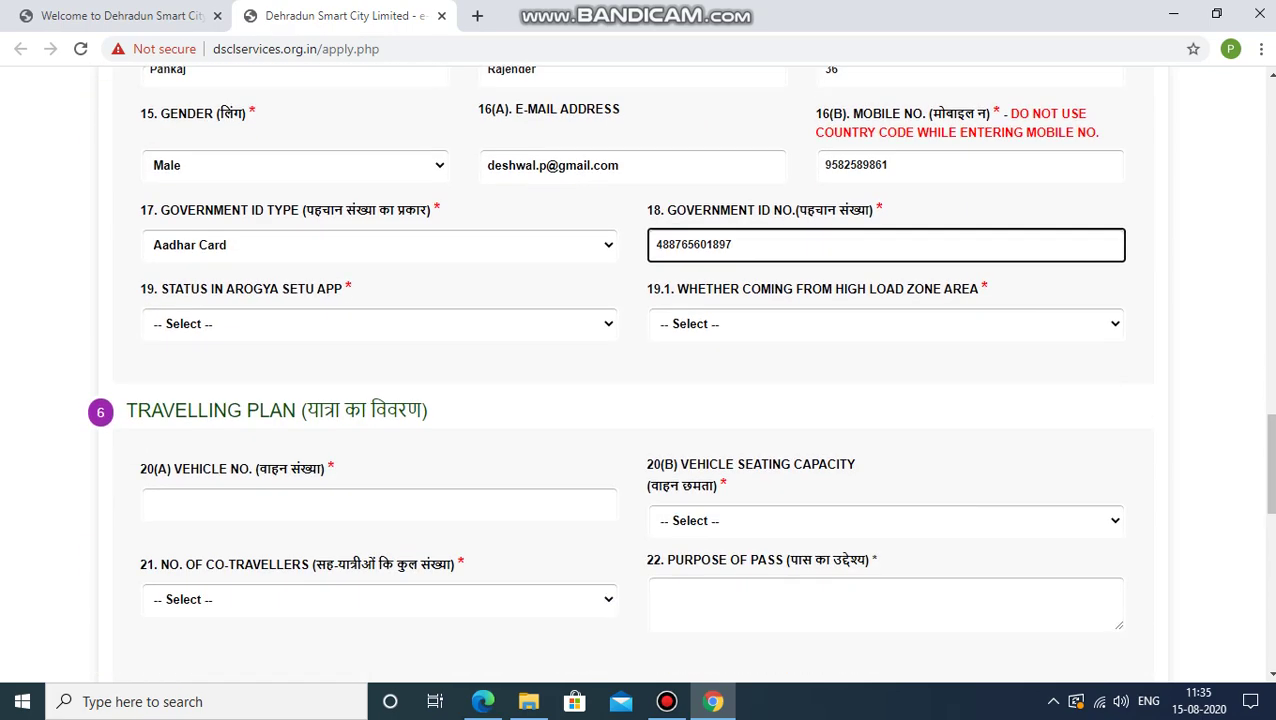
click(380, 323)
key(Down)
key(Down)
key(Up)
key(Return)
- Pick WEST as the high load zone area
click(885, 323)
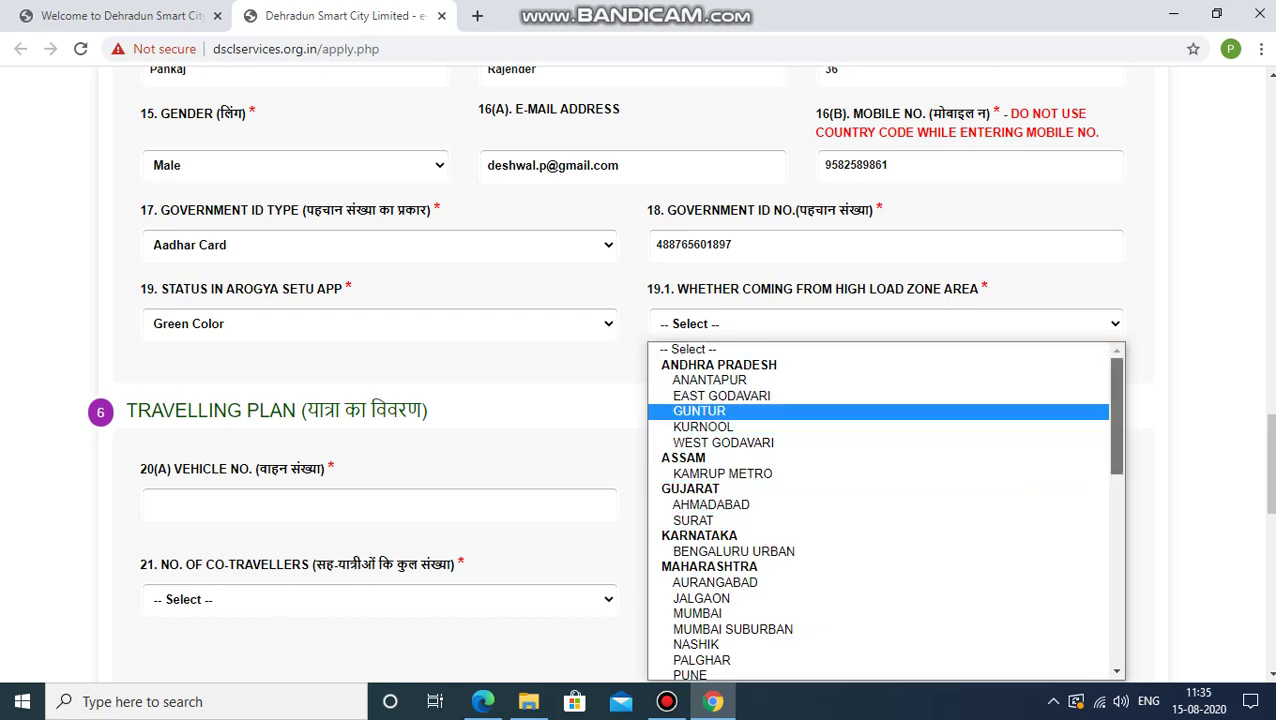
scroll(885, 510, down, 4)
scroll(885, 510, down, 2)
scroll(885, 510, down, 3)
scroll(885, 510, down, 2)
scroll(885, 510, down, 2)
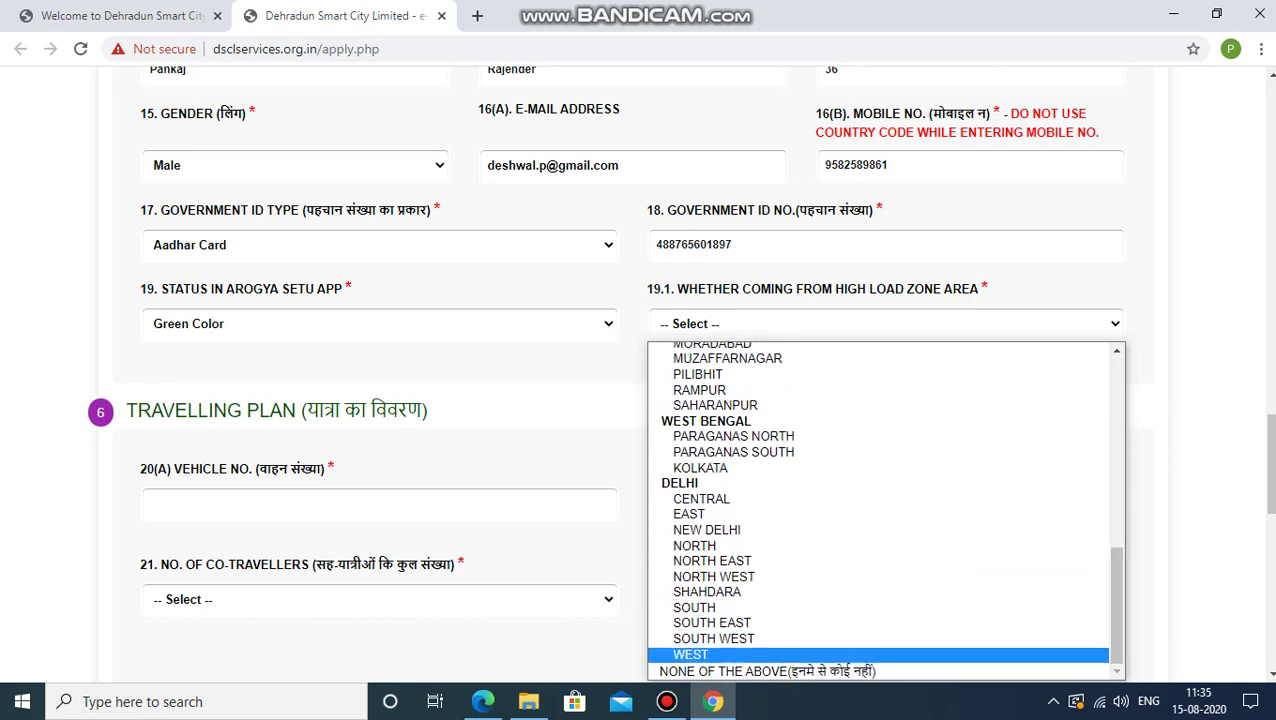
click(700, 654)
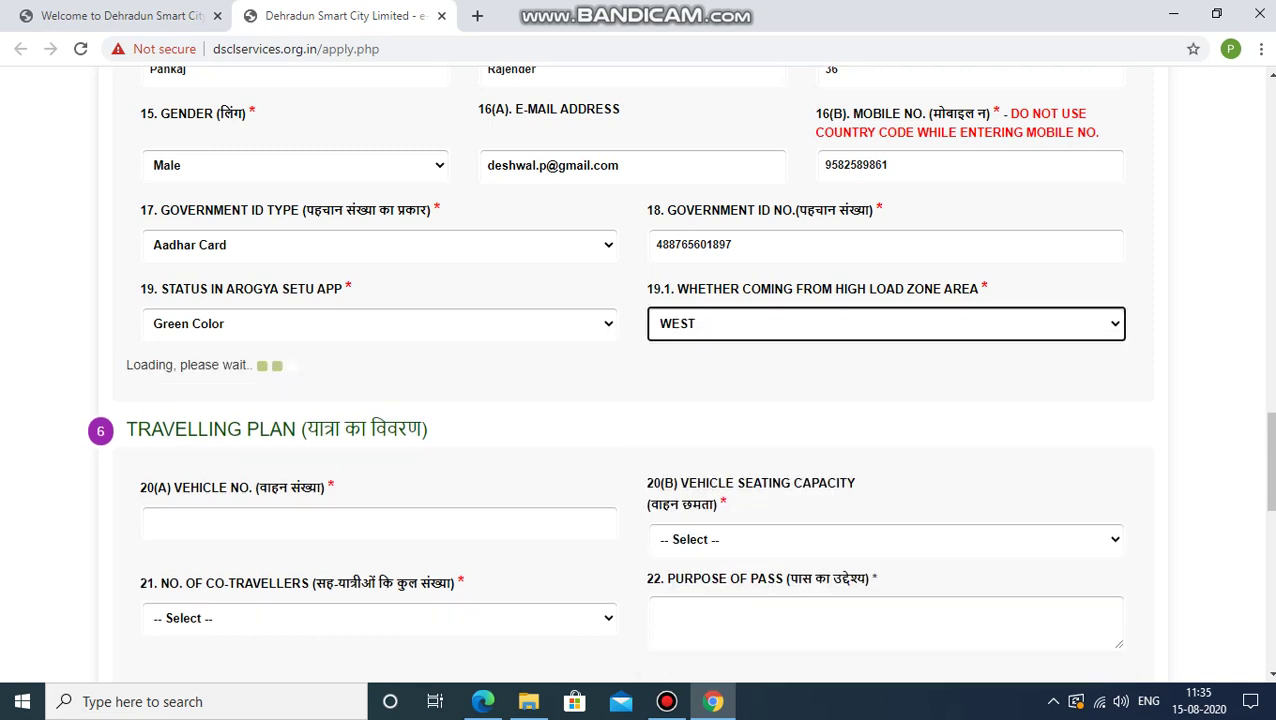
key(Tab)
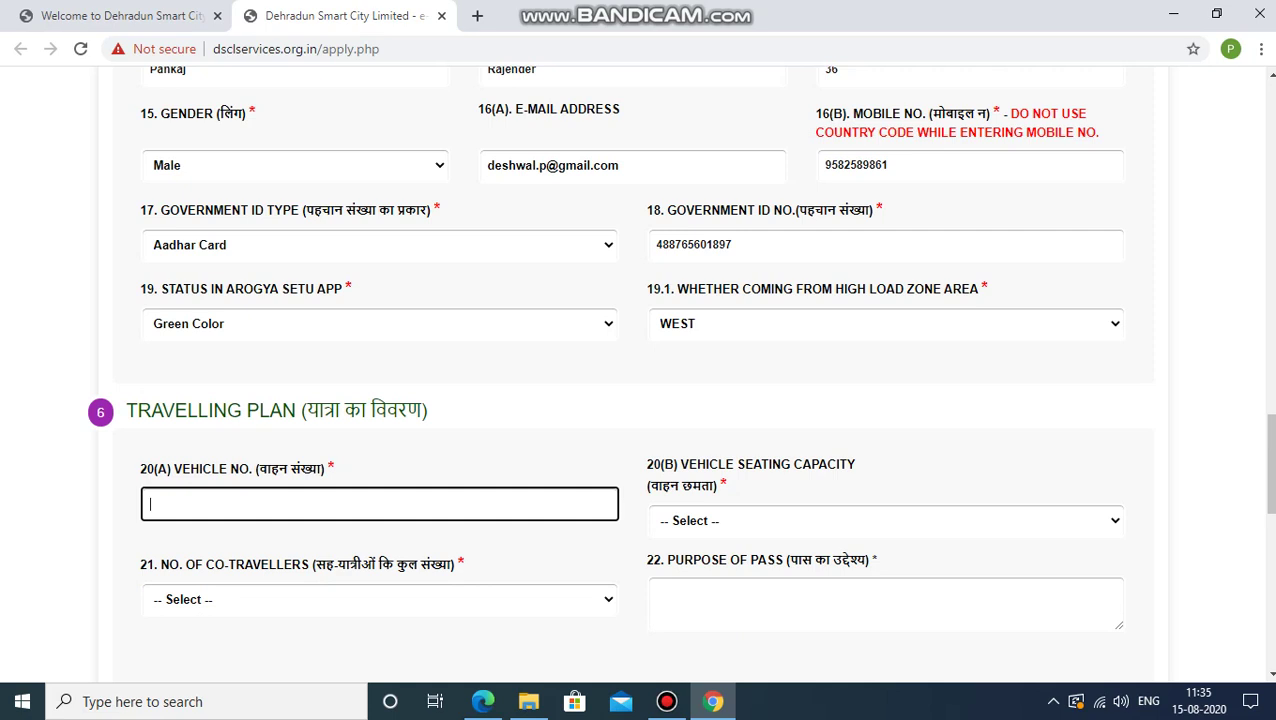
text(UP15BZ7212)
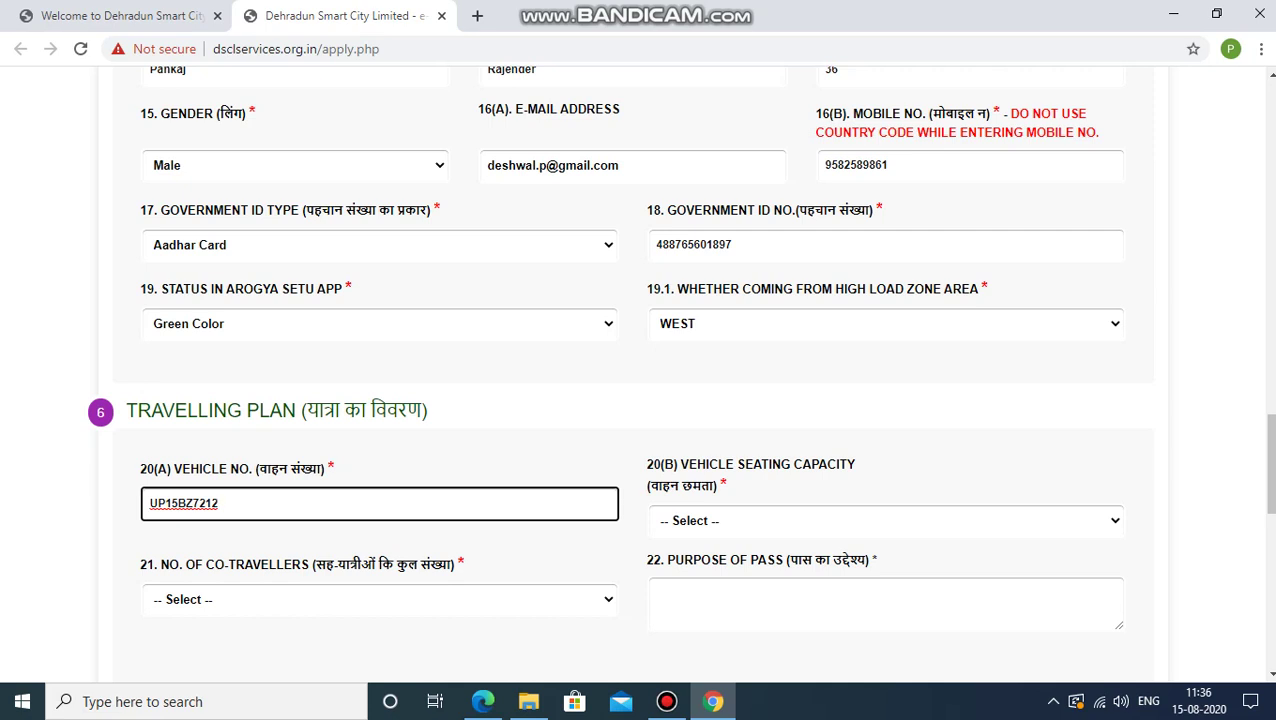
click(885, 520)
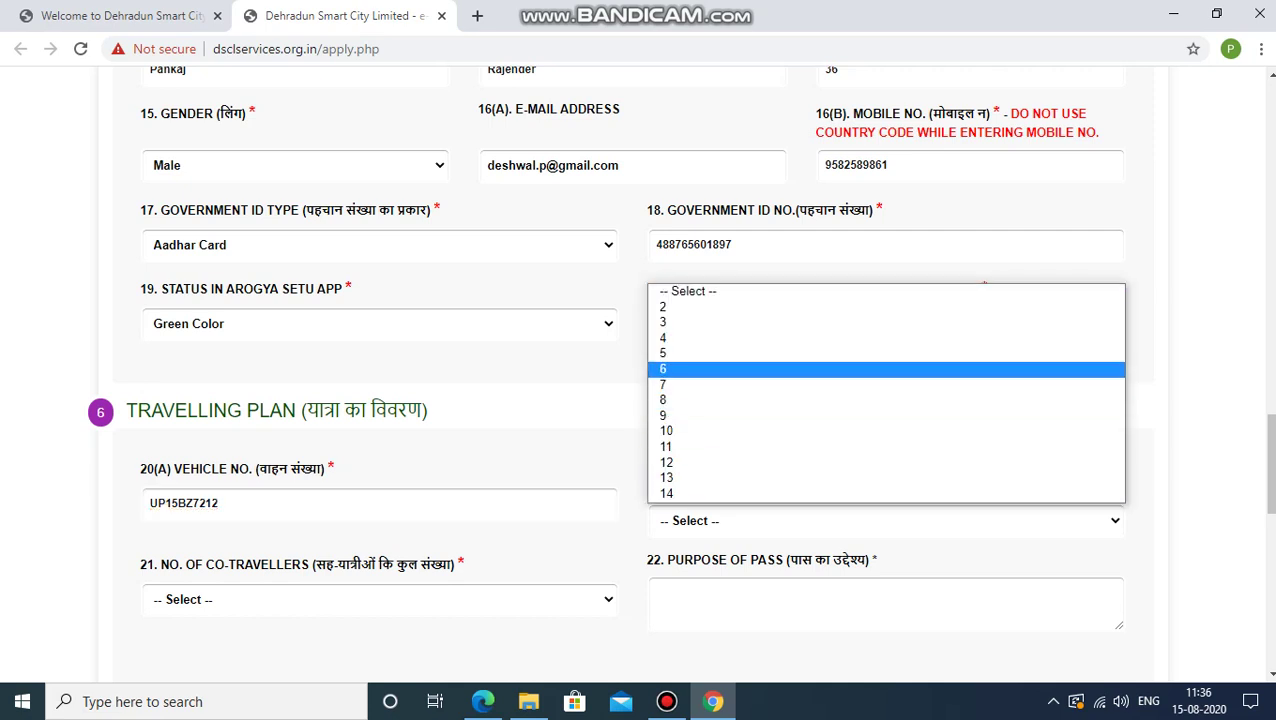
click(885, 353)
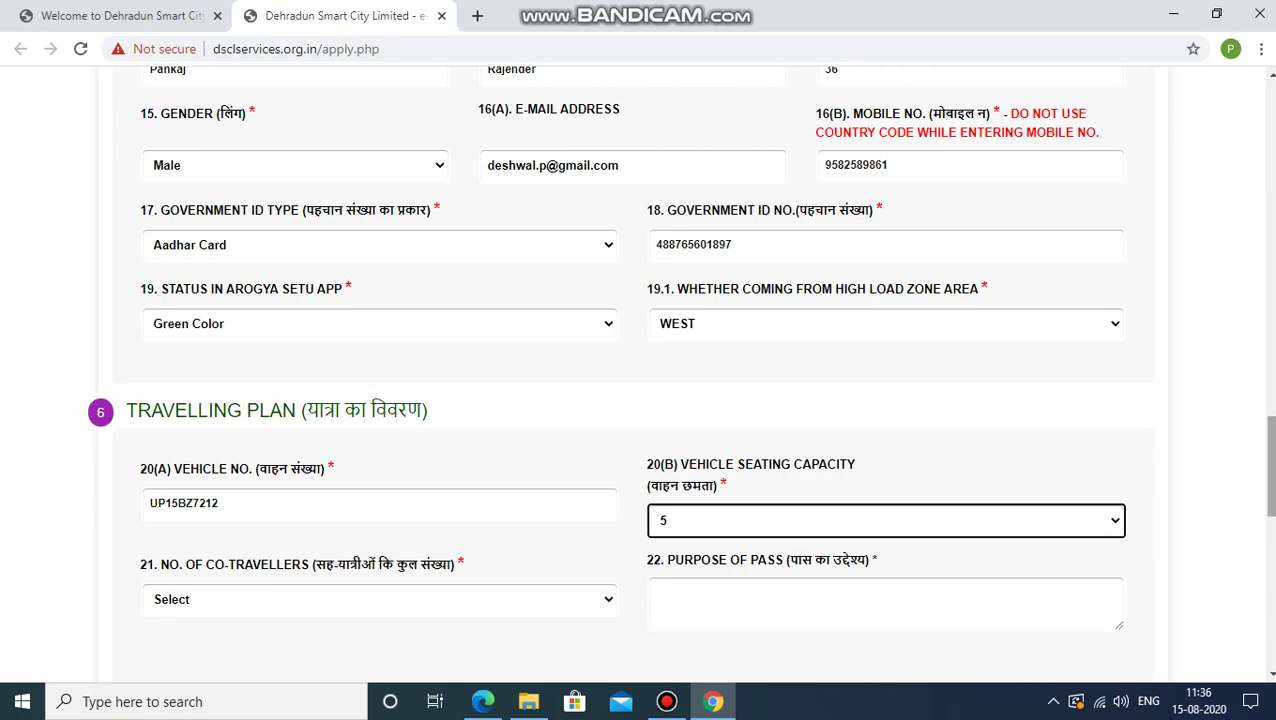
scroll(1270, 465, down, 1)
scroll(1270, 465, down, 2)
scroll(1270, 465, up, 3)
key(Down)
key(Down)
key(Down)
key(Up)
key(Up)
key(Up)
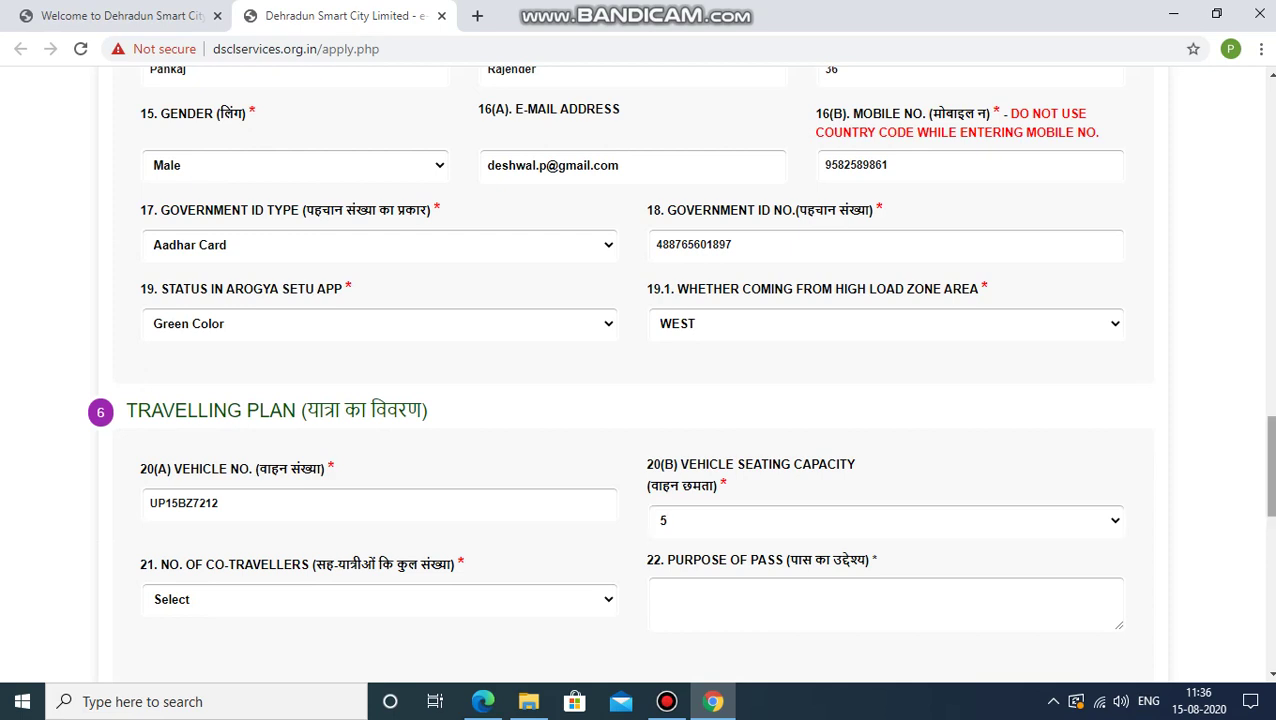
drag(1270, 465, 1270, 505)
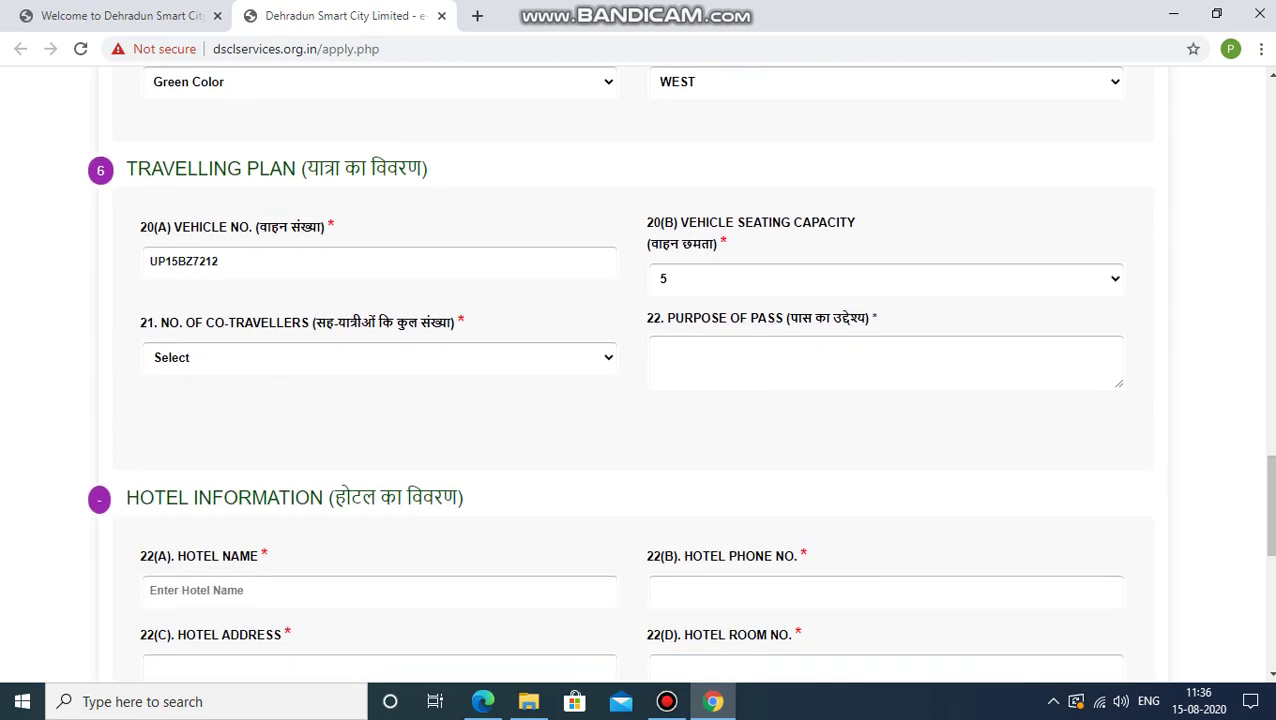
- Set three co-travellers and enter Tourism as the purpose of pass
click(380, 357)
click(170, 444)
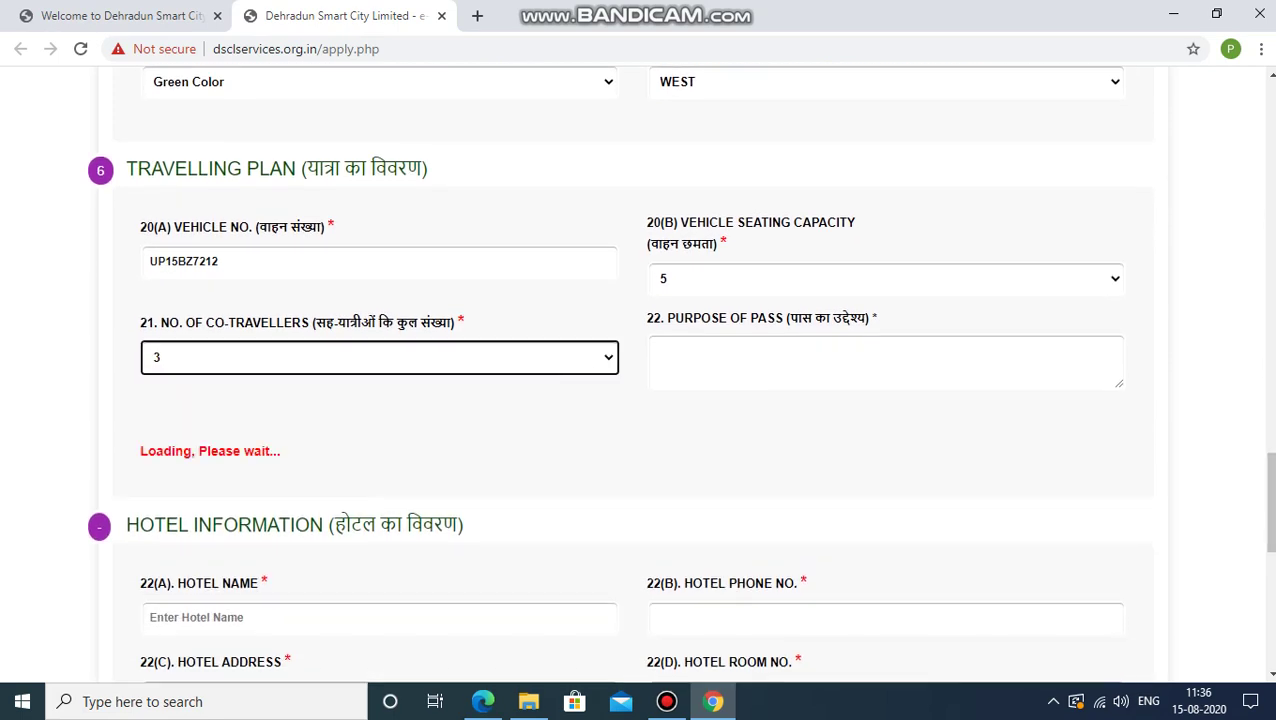
key(Tab)
text(tOURISM)
key(BackSpace)
key(ctrl+a)
key(BackSpace)
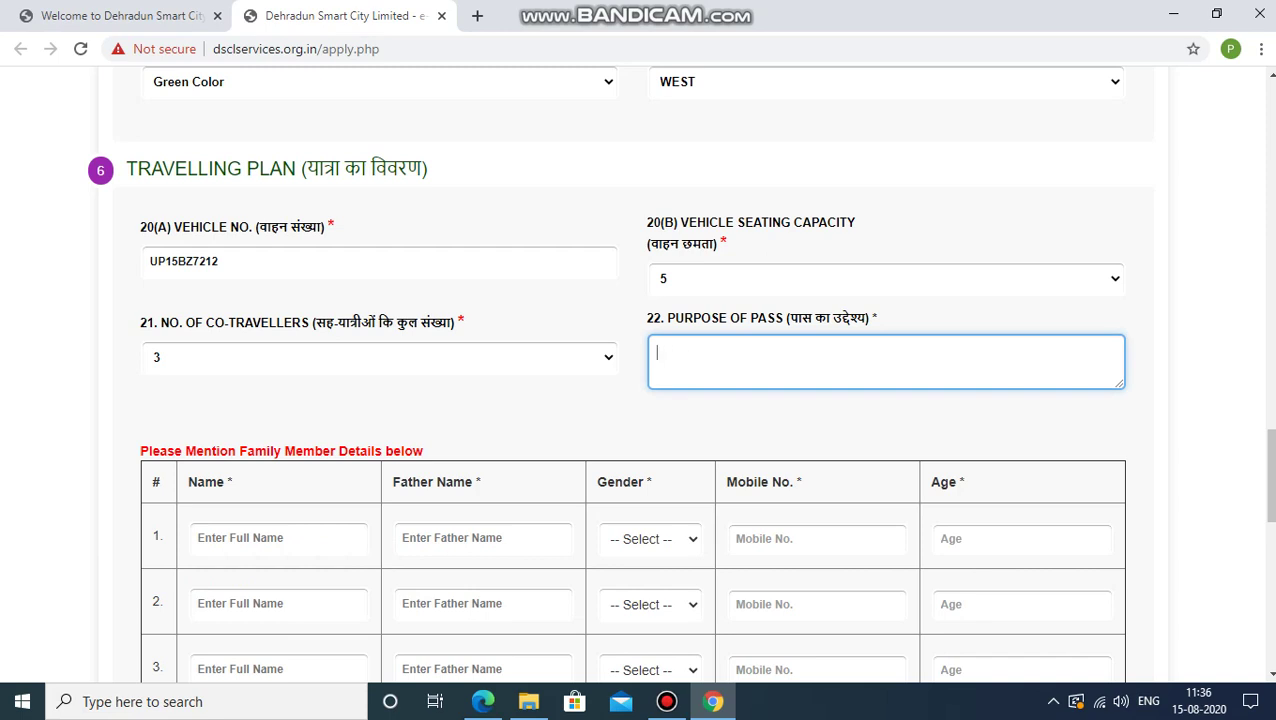
text(Tourism)
scroll(638, 400, down, 3)
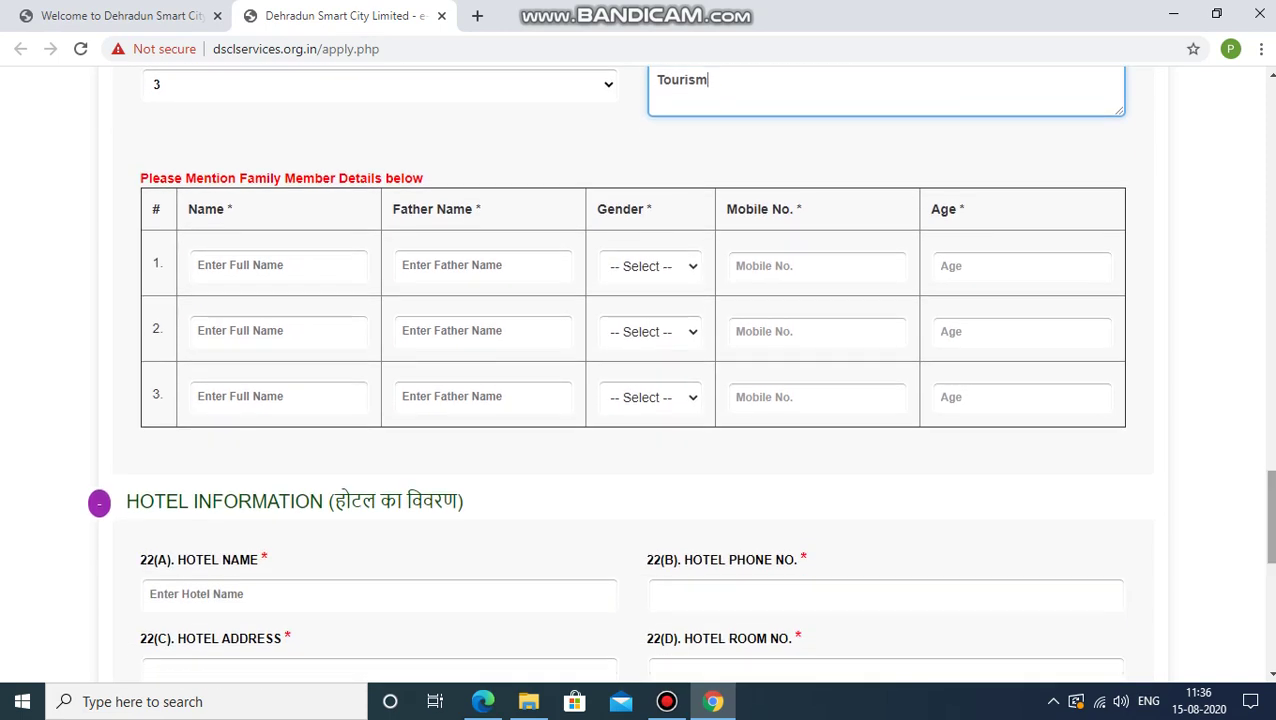
key(Tab)
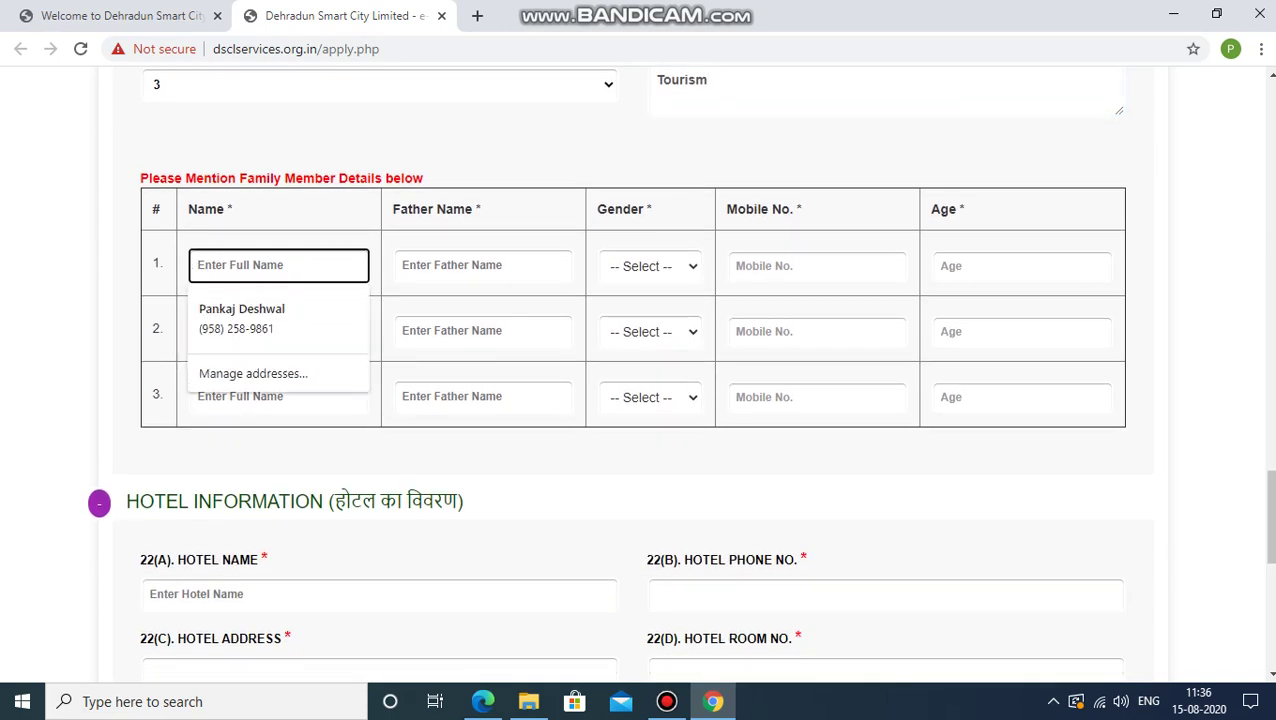
text(rahul)
key(Tab)
text(rishi)
key(Tab)
key(m)
key(Tab)
key(Tab)
text(43)
key(Tab)
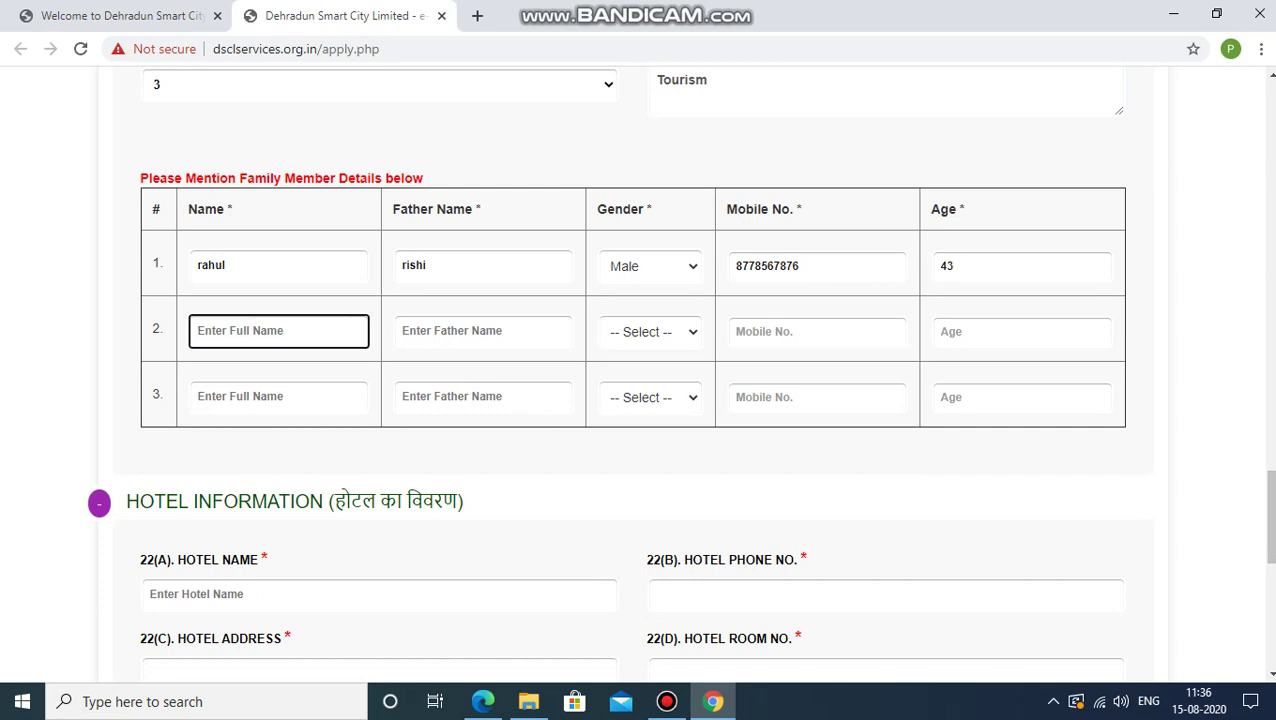
text(ritesh)
key(Tab)
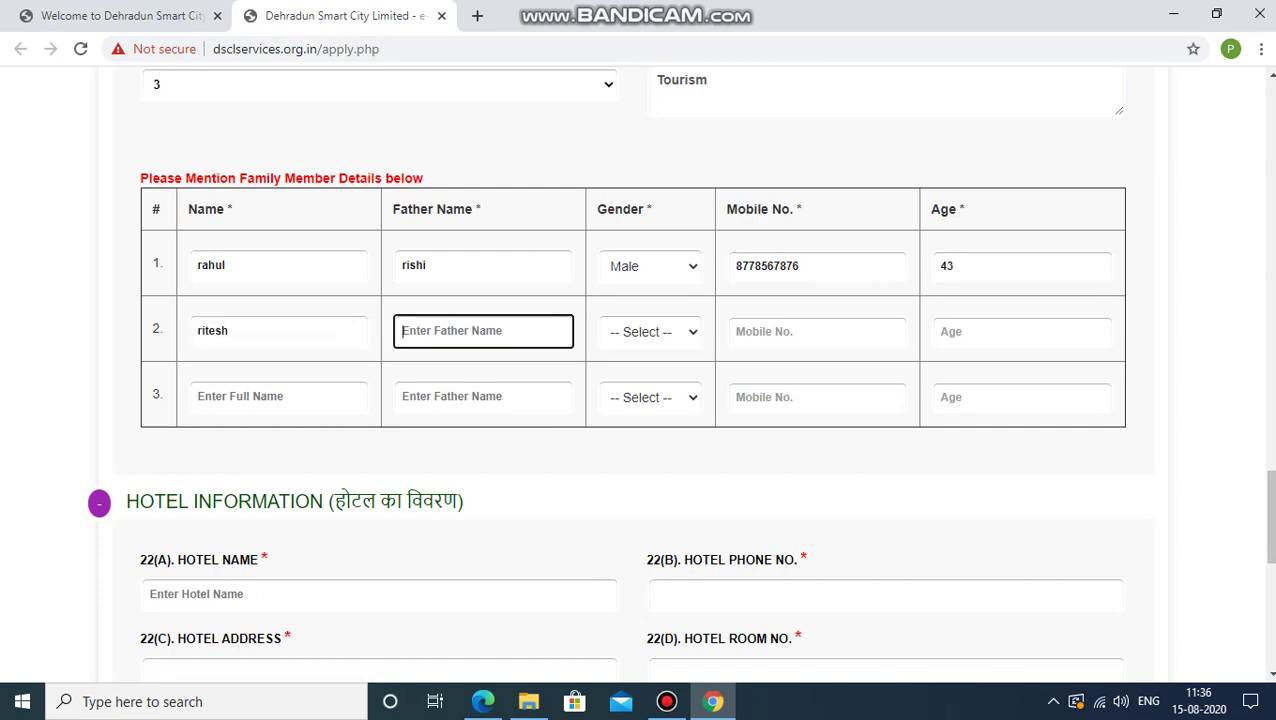
text(kapil)
key(Tab)
key(m)
key(Tab)
key(Tab)
text(32)
key(Tab)
text(riya)
key(Tab)
text(priya)
key(Tab)
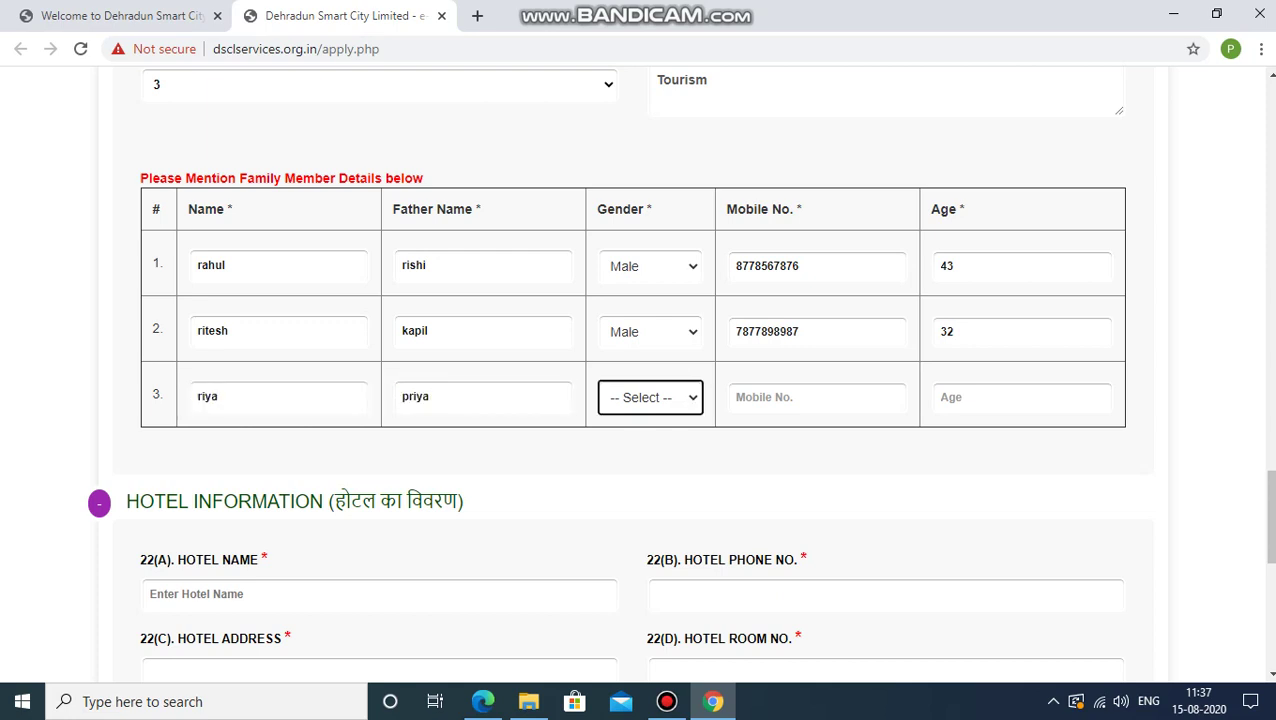
key(f)
key(shift+Tab)
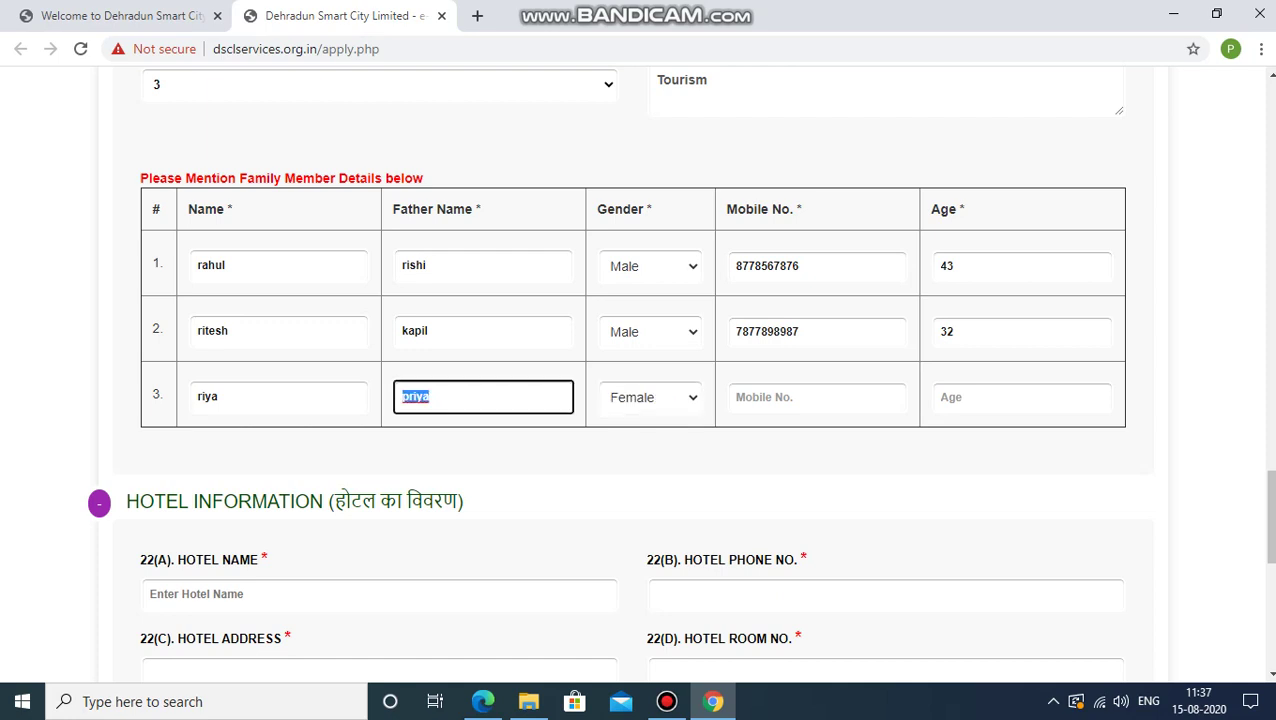
text(ramesh)
key(Tab)
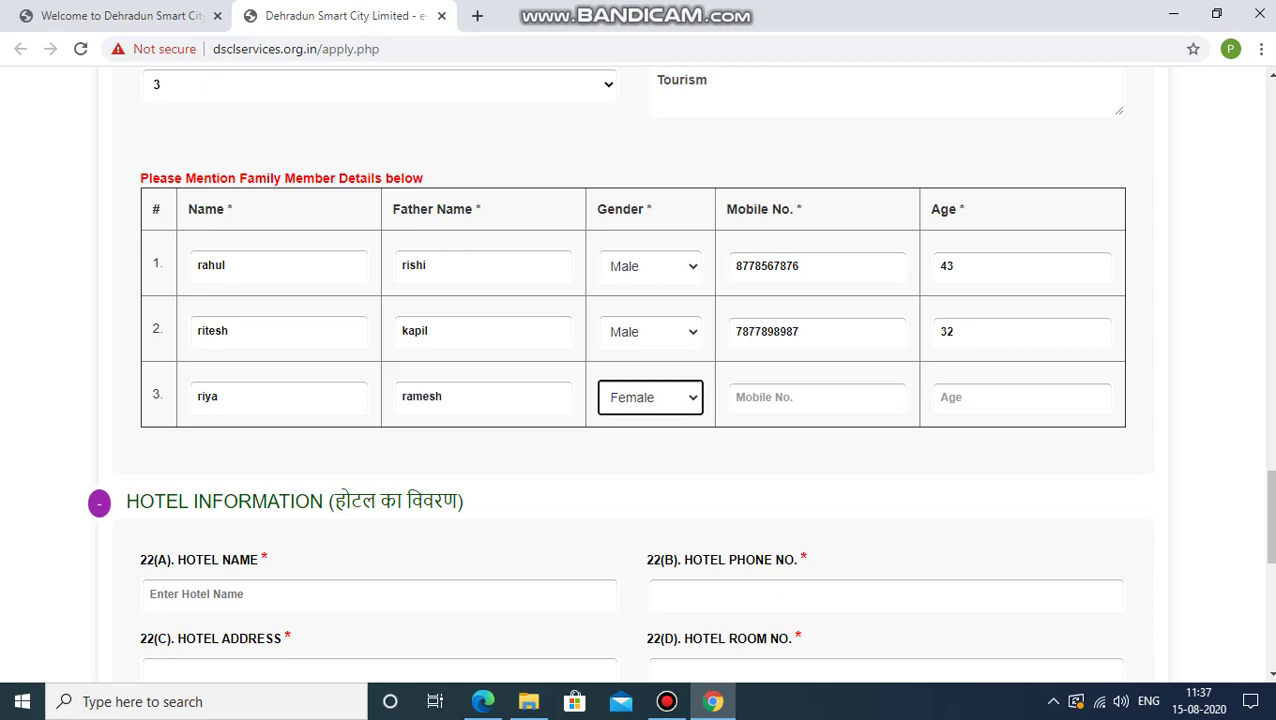
key(m)
key(f)
key(Tab)
key(Tab)
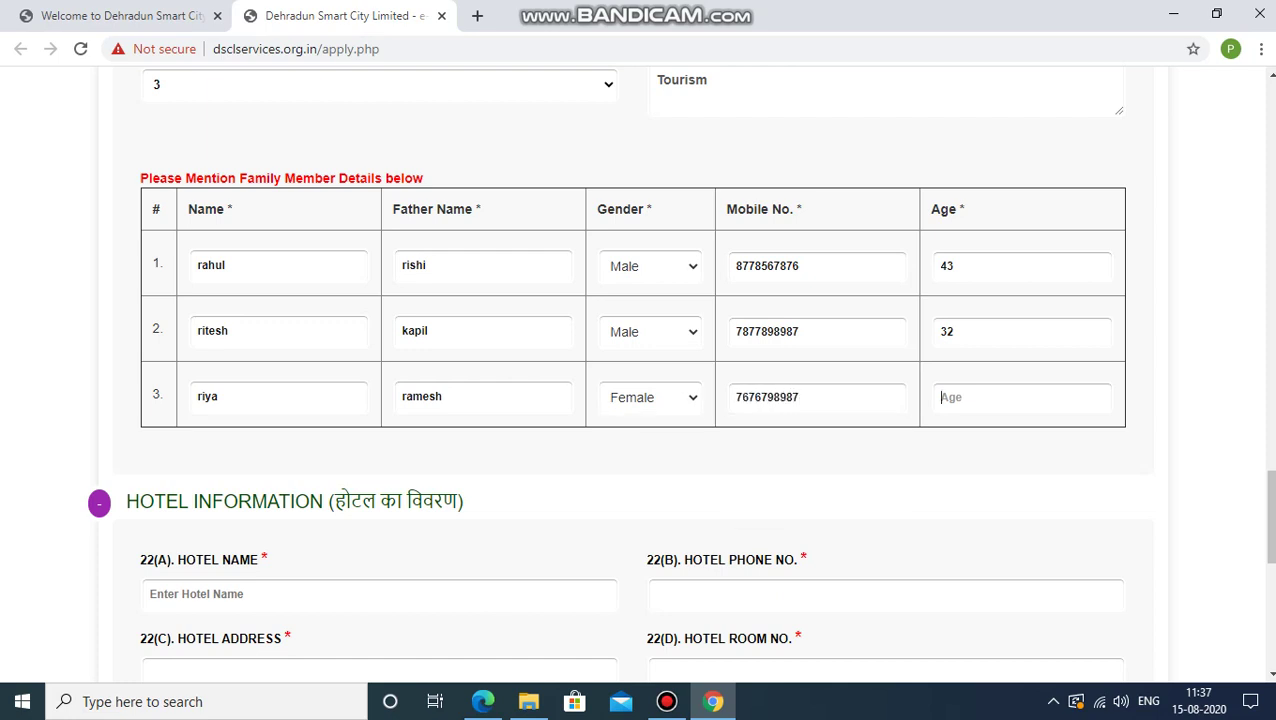
text(30)
key(Tab)
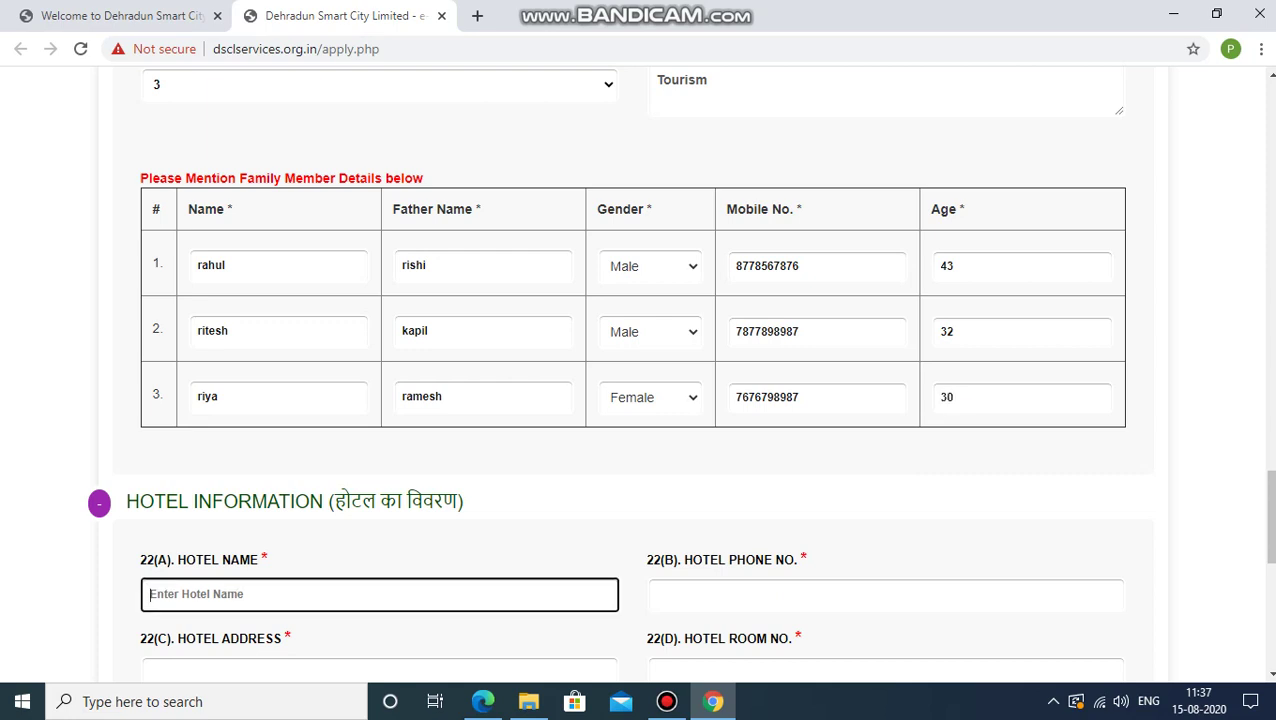
scroll(640, 375, down, 3)
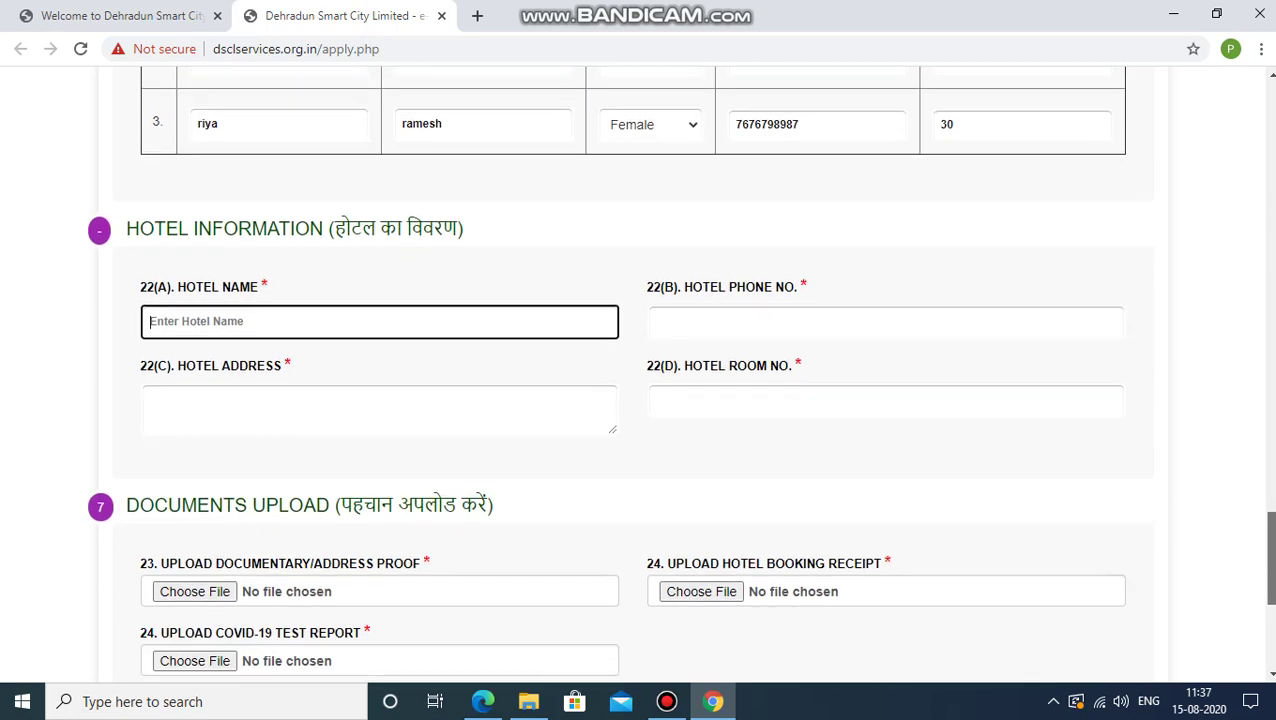
text(Hotel Mandakini)
key(Tab)
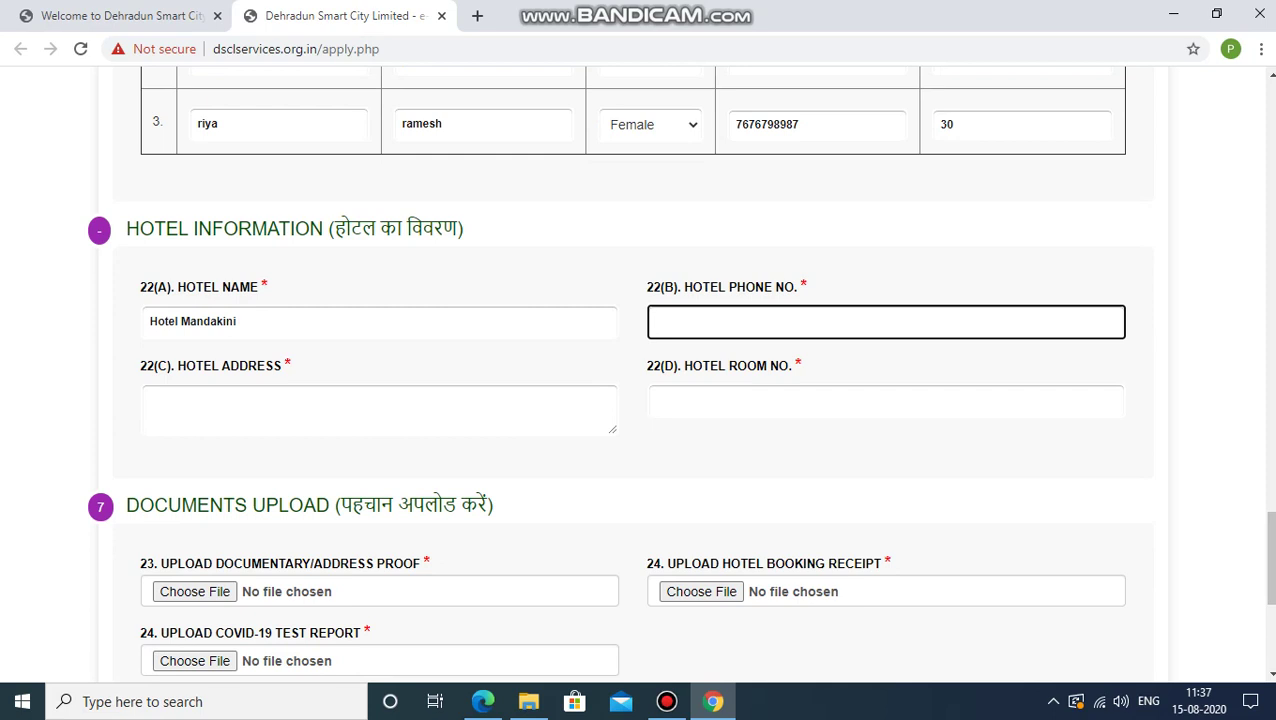
- Enter hotel address 'hotel mandakini, Main Gangotri Dham' and room number 403
key(Tab)
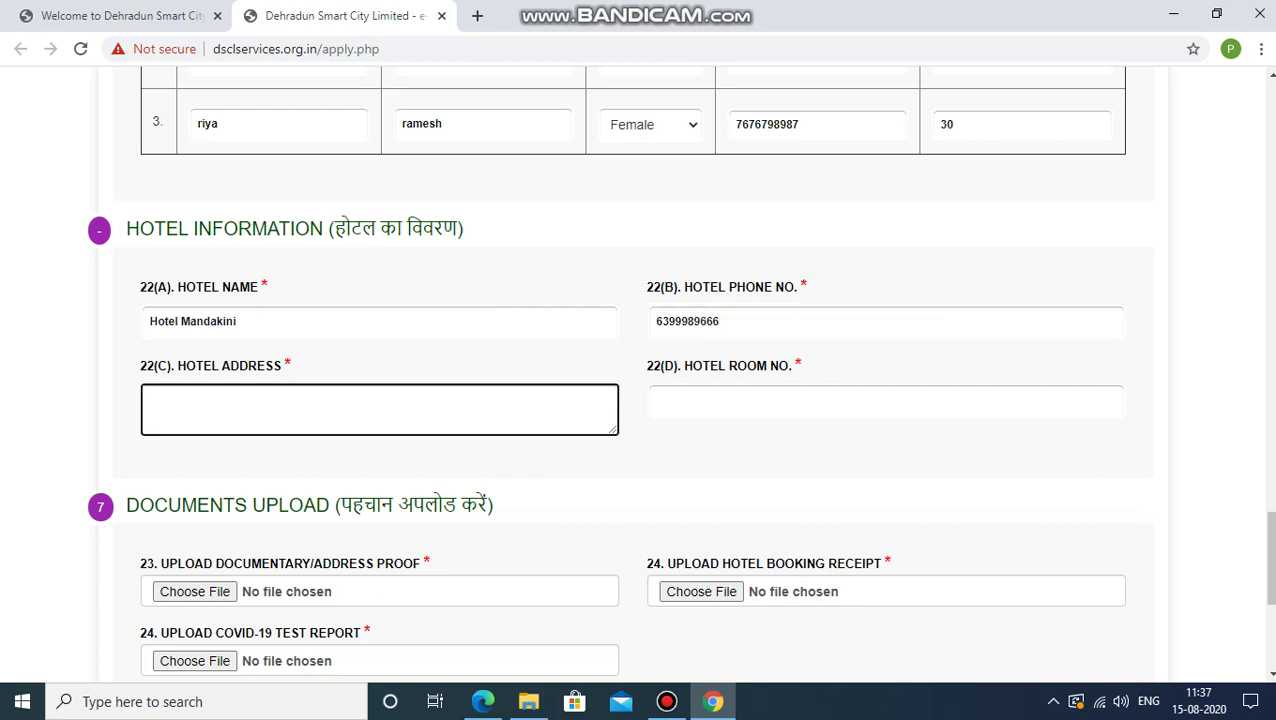
text(hotel mandakini)
key(Tab)
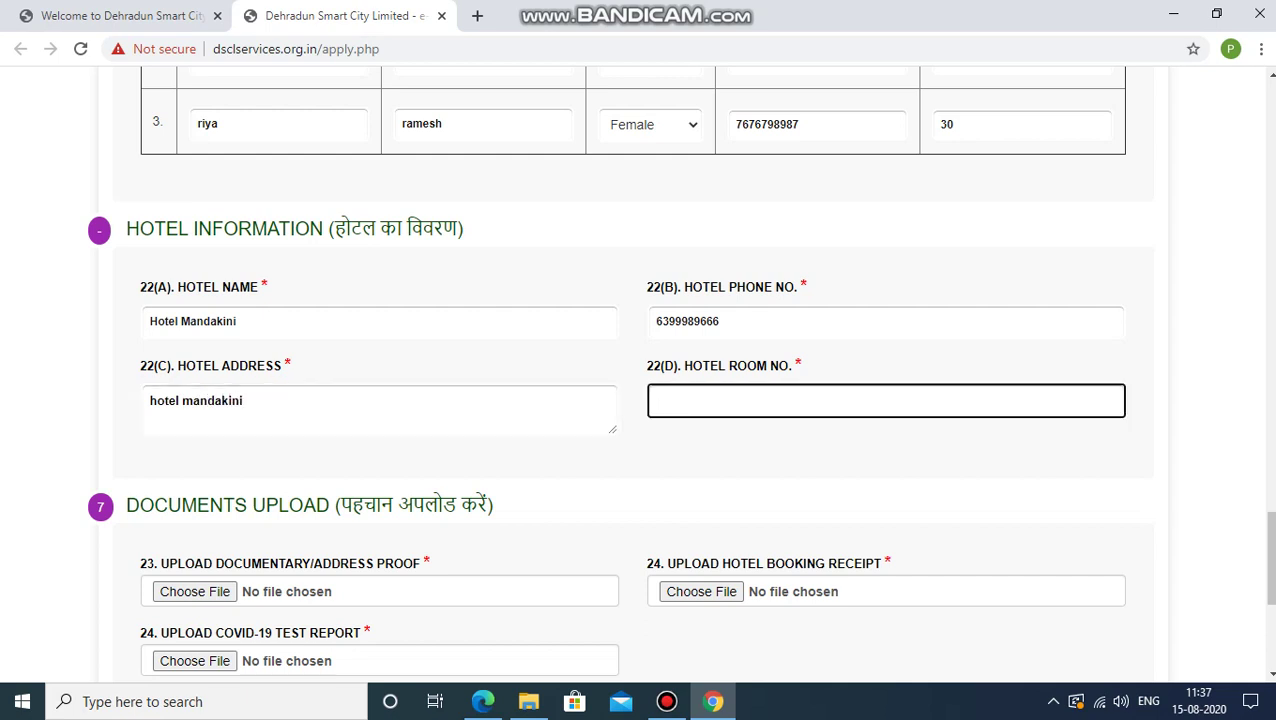
text(403)
key(Tab)
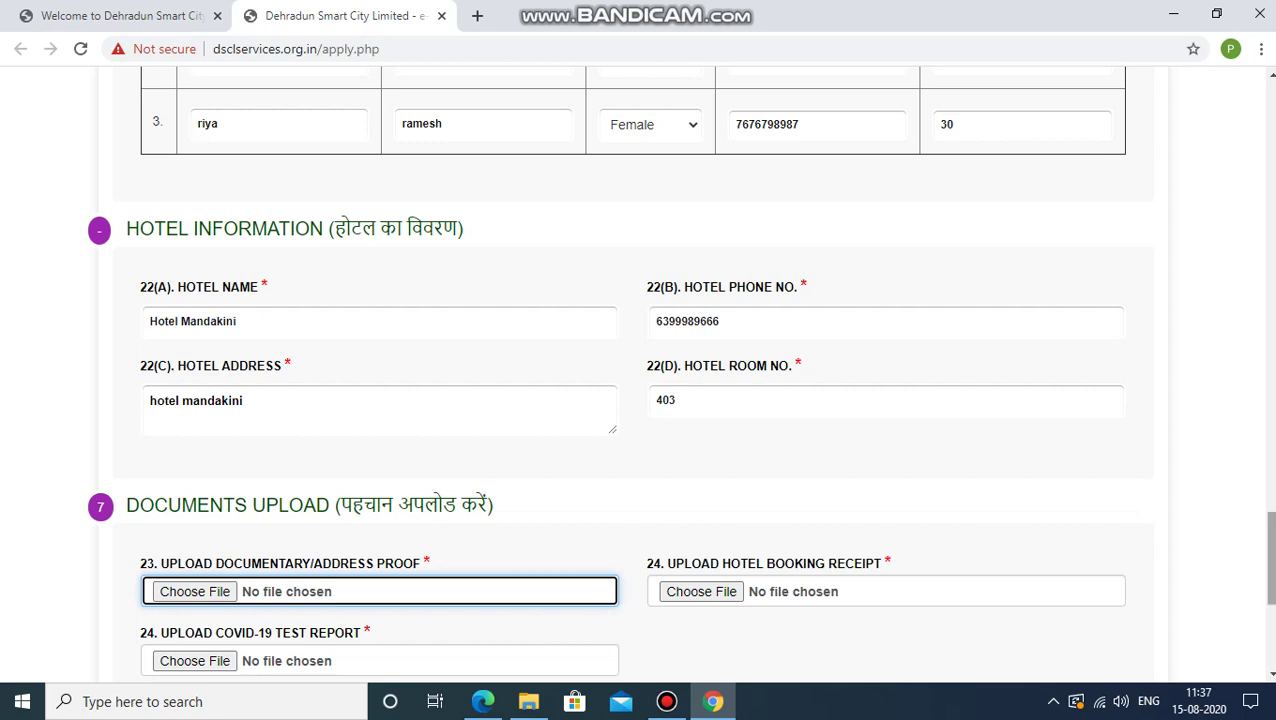
scroll(638, 400, down, 1)
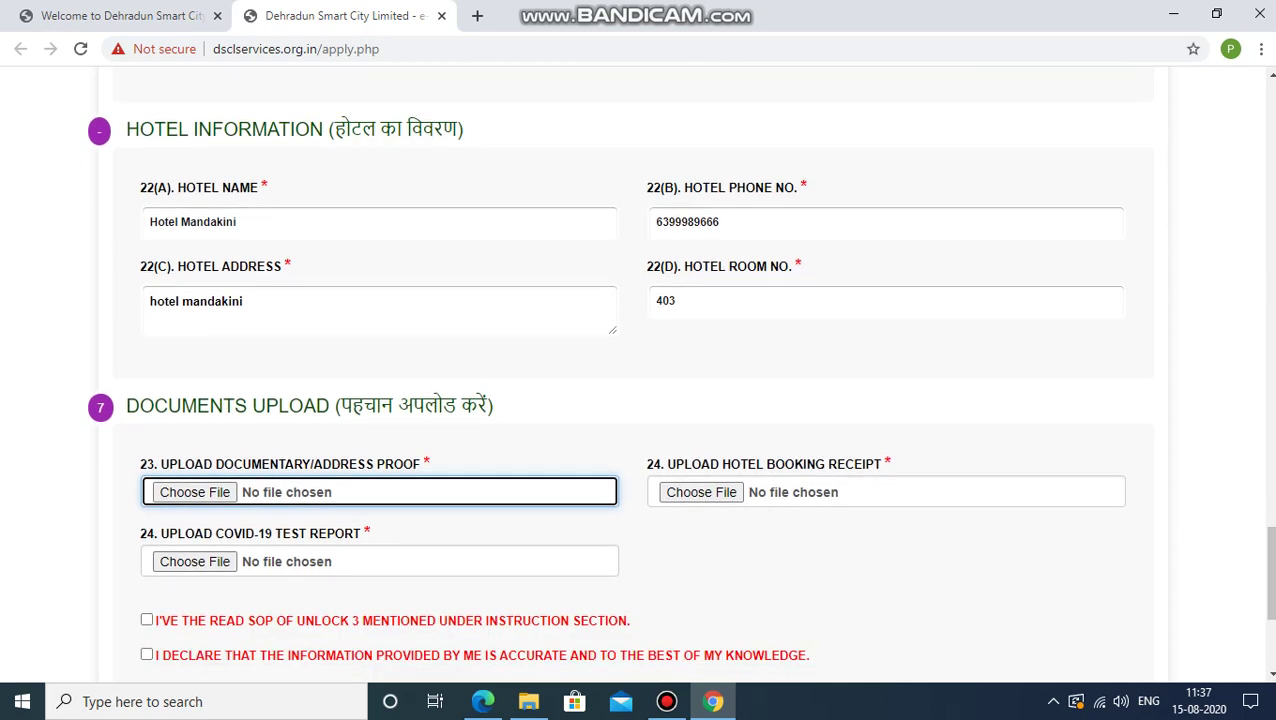
key(shift+Tab)
key(shift+Tab)
text(, Main Gangotri Dham)
key(Tab)
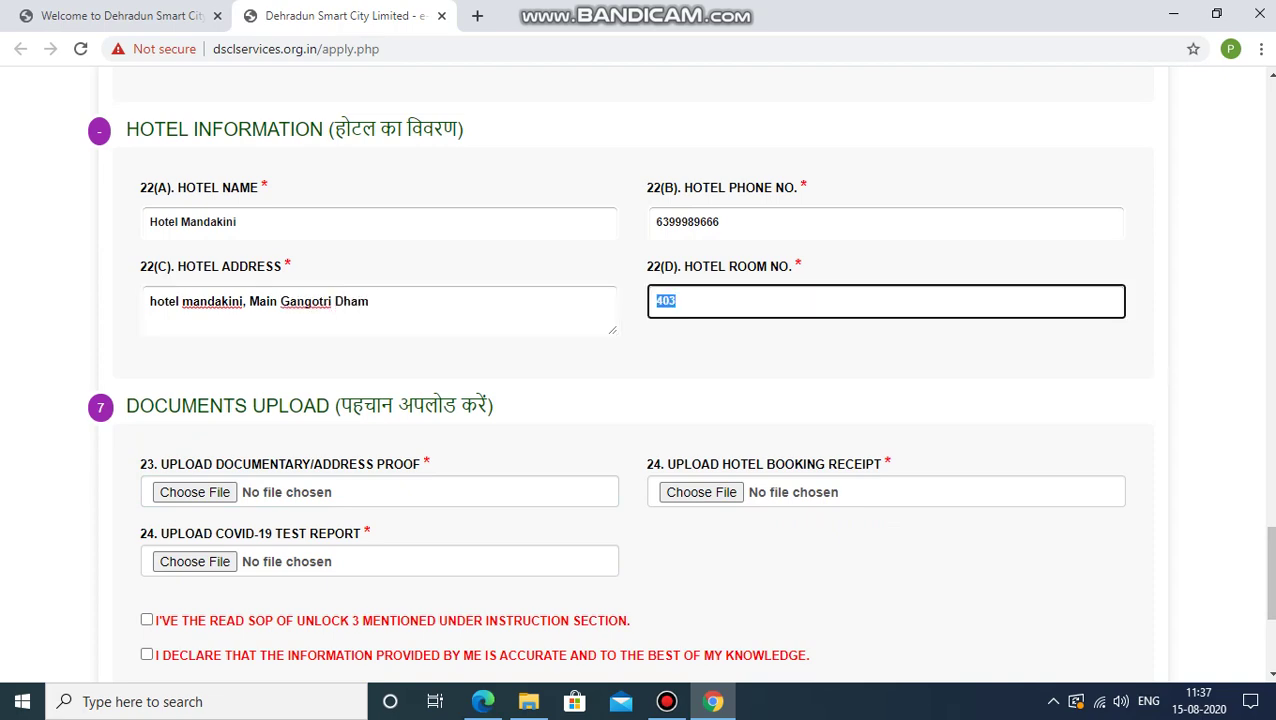
scroll(638, 400, down, 1)
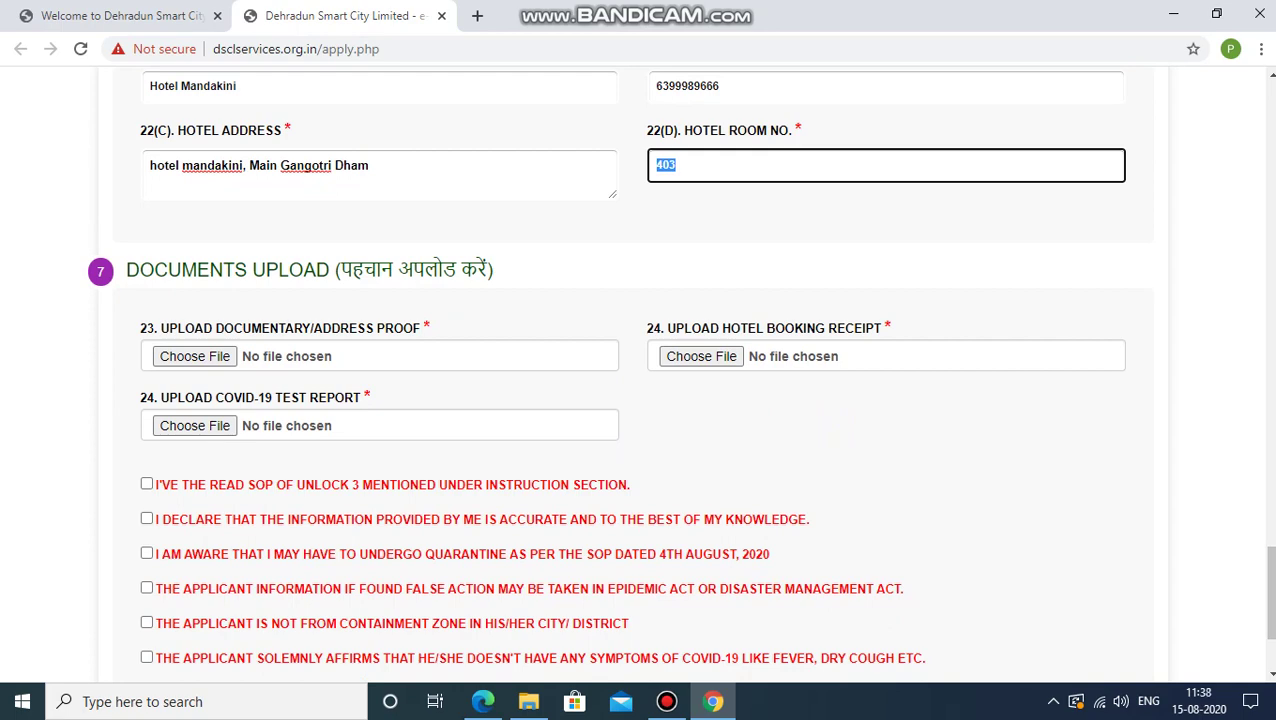
- Attach the Address Proof, Hotel Booking and Covid Report images to their upload fields
click(195, 356)
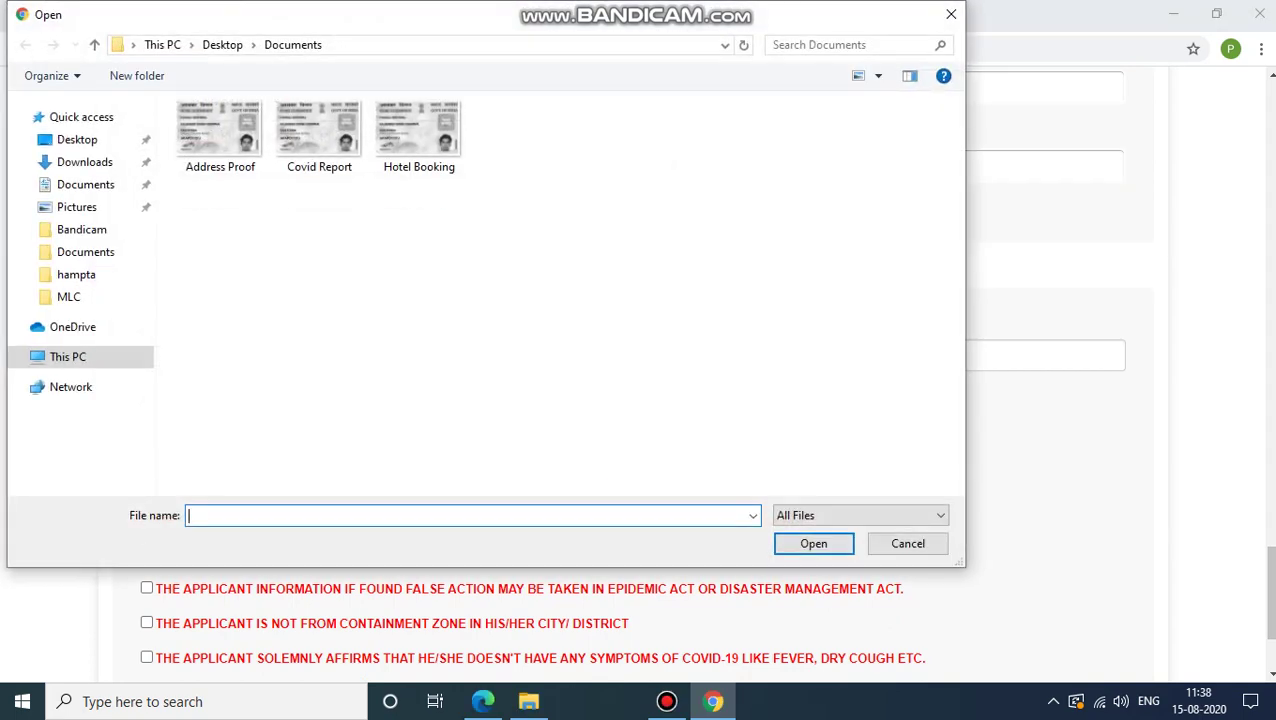
click(220, 135)
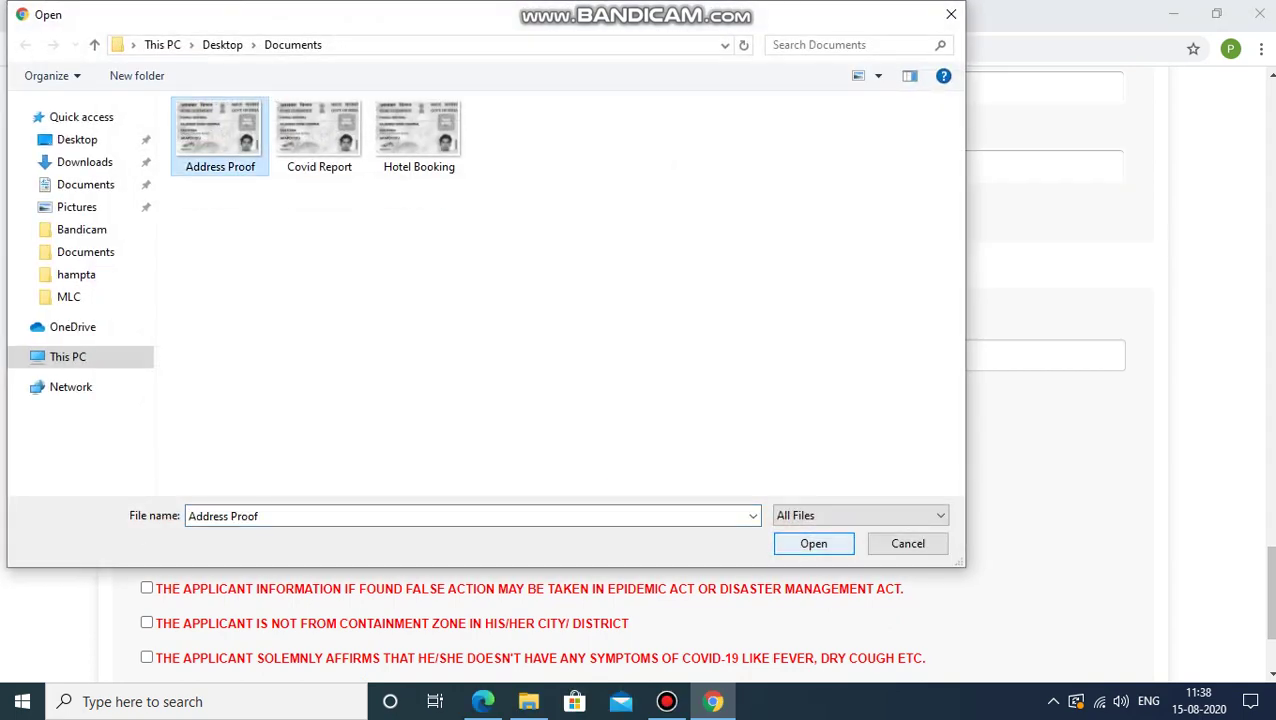
click(813, 543)
click(701, 356)
click(419, 135)
click(813, 543)
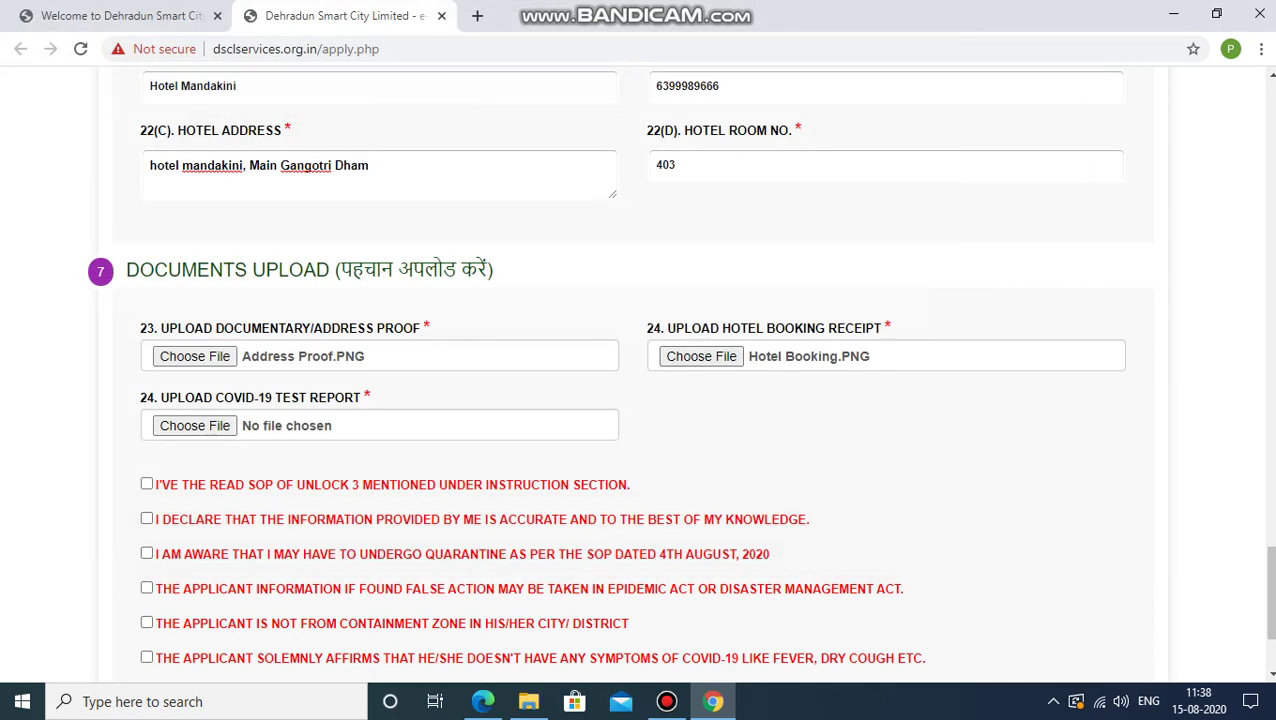
click(195, 425)
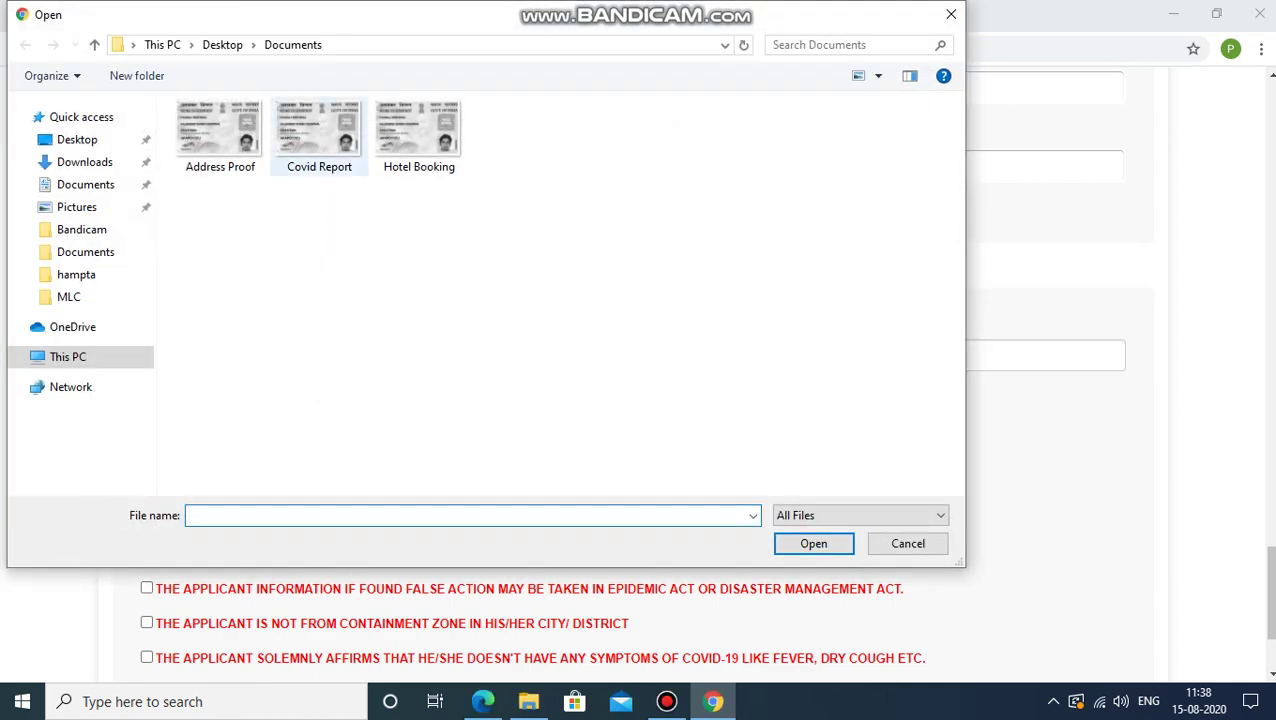
click(319, 135)
click(813, 543)
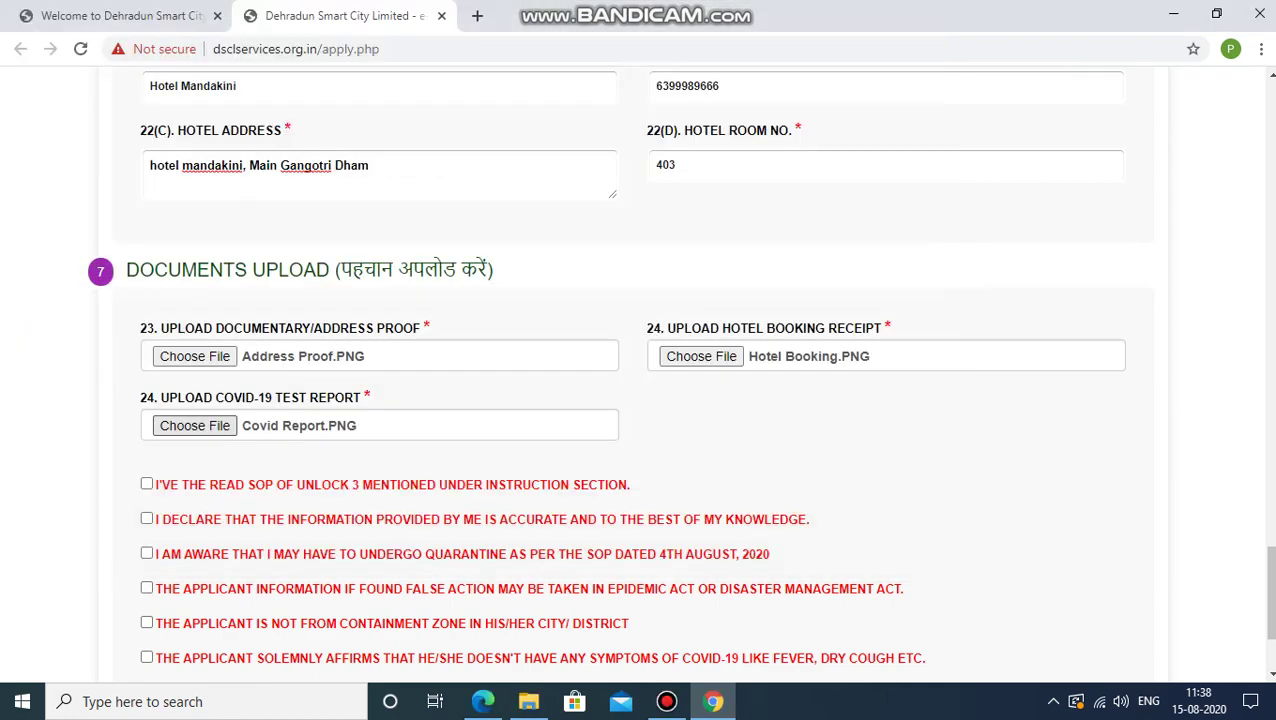
- Tick all six declarations, answer YES for Aarogya Setu, and submit the application
drag(1268, 591, 1268, 617)
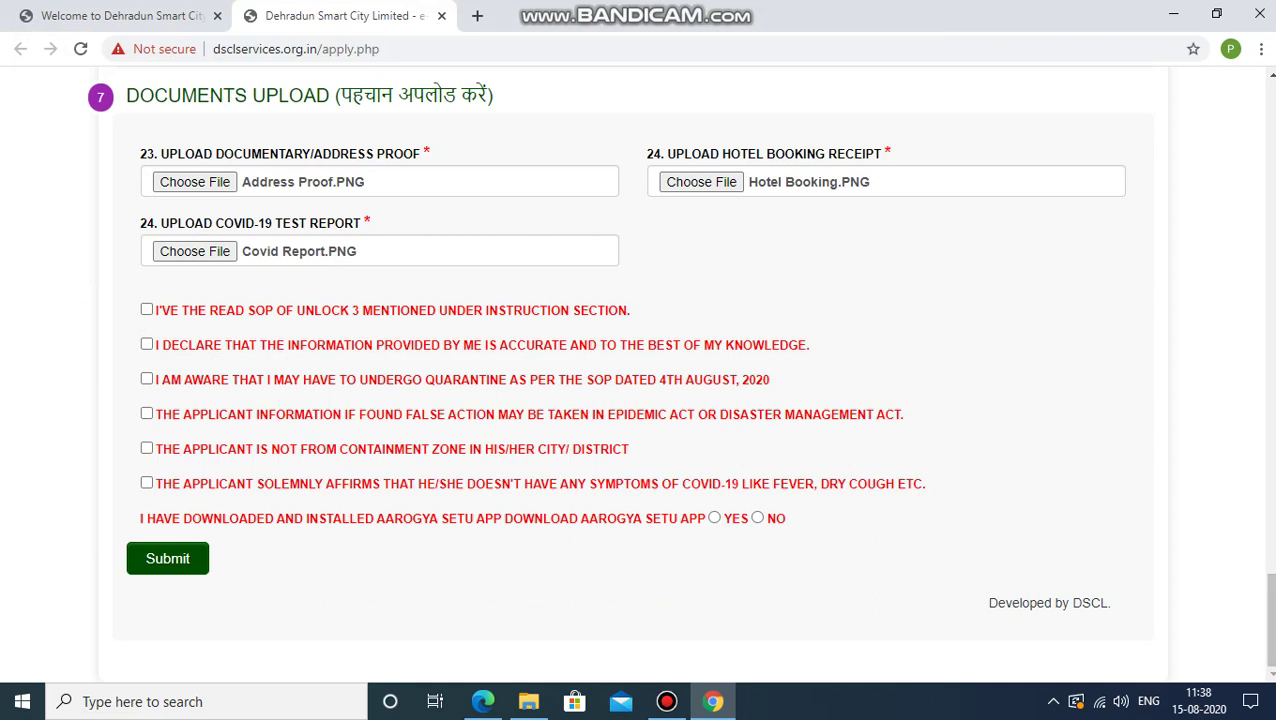
click(147, 309)
click(147, 344)
click(147, 379)
click(147, 413)
click(147, 448)
click(147, 483)
click(714, 518)
click(167, 558)
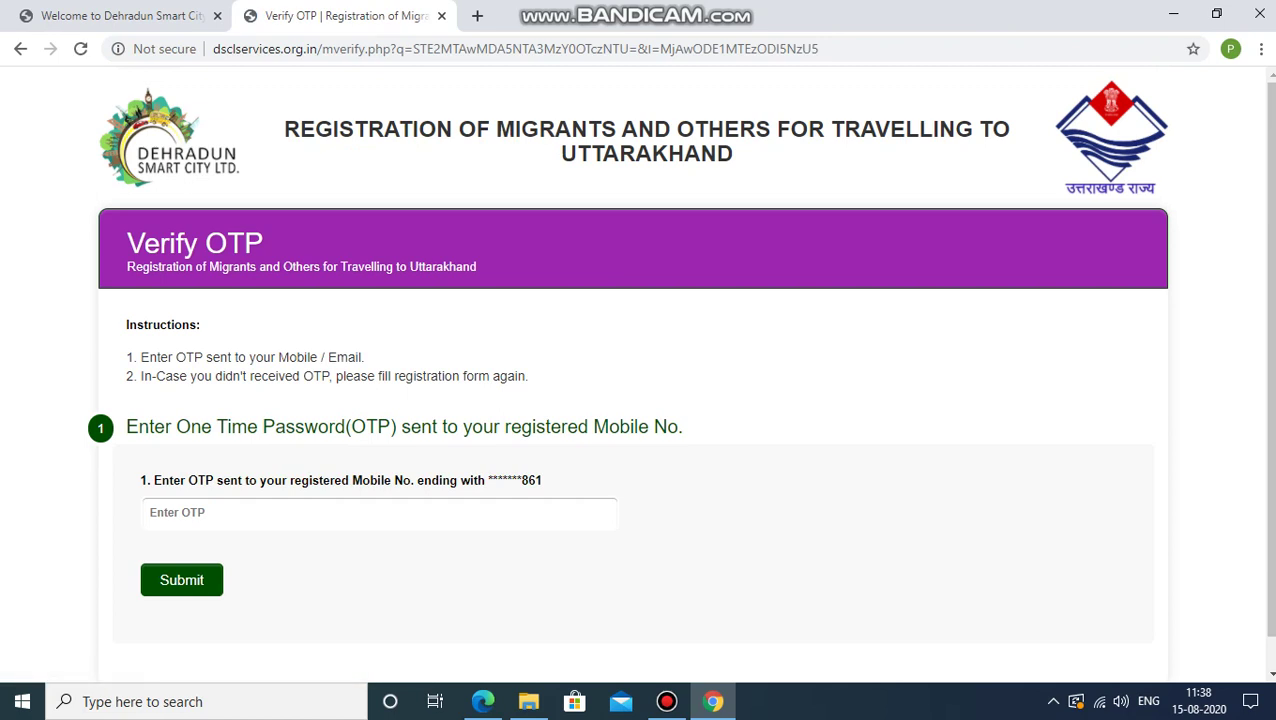
click(250, 512)
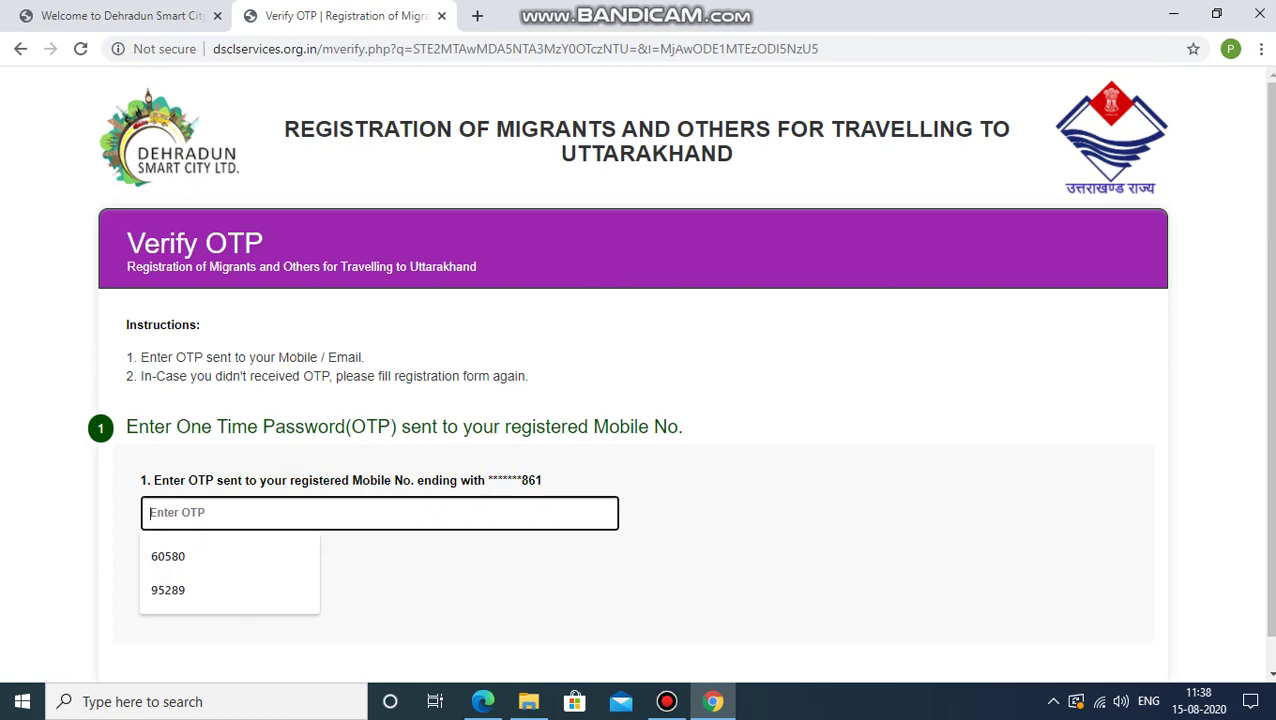
key(Tab)
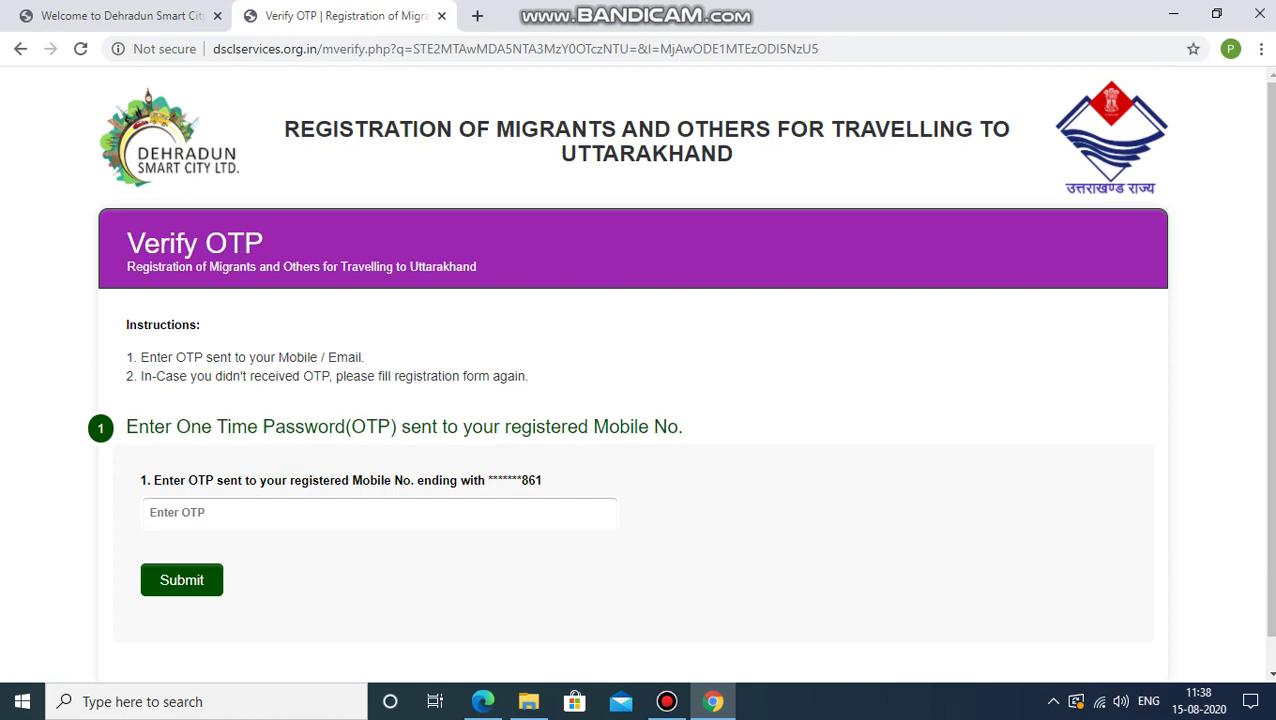
key(Tab)
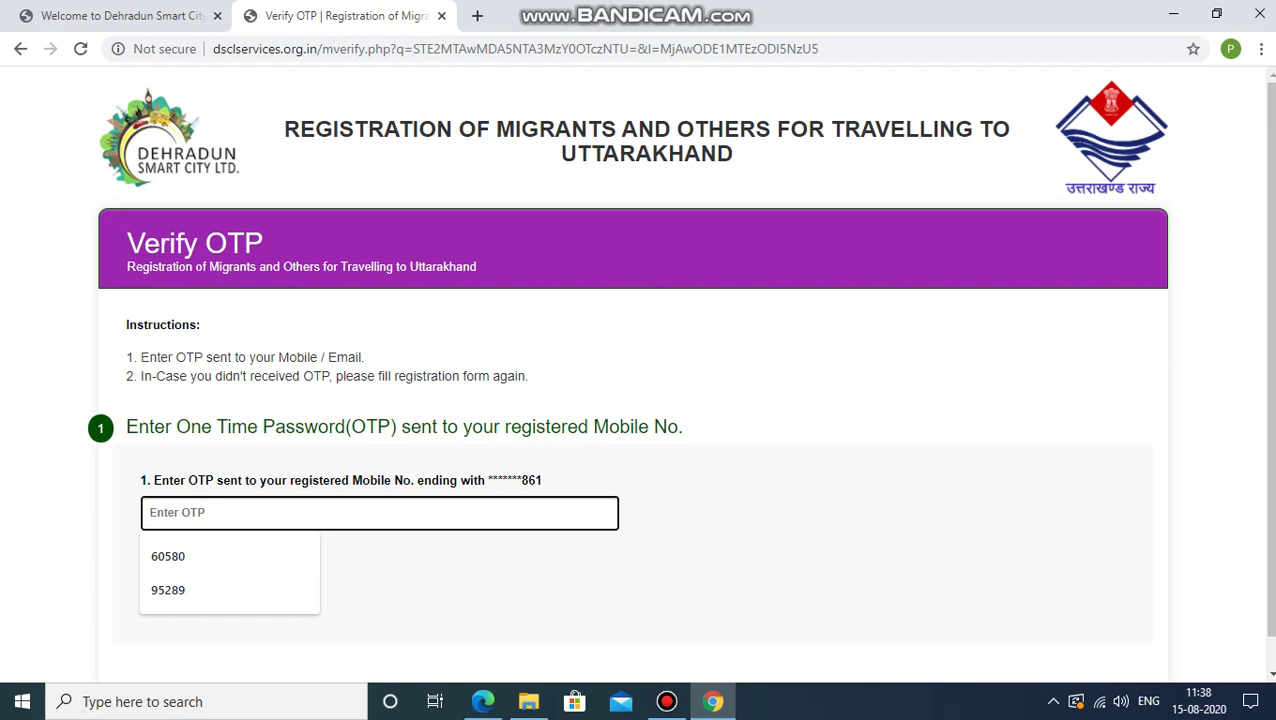
text(322)
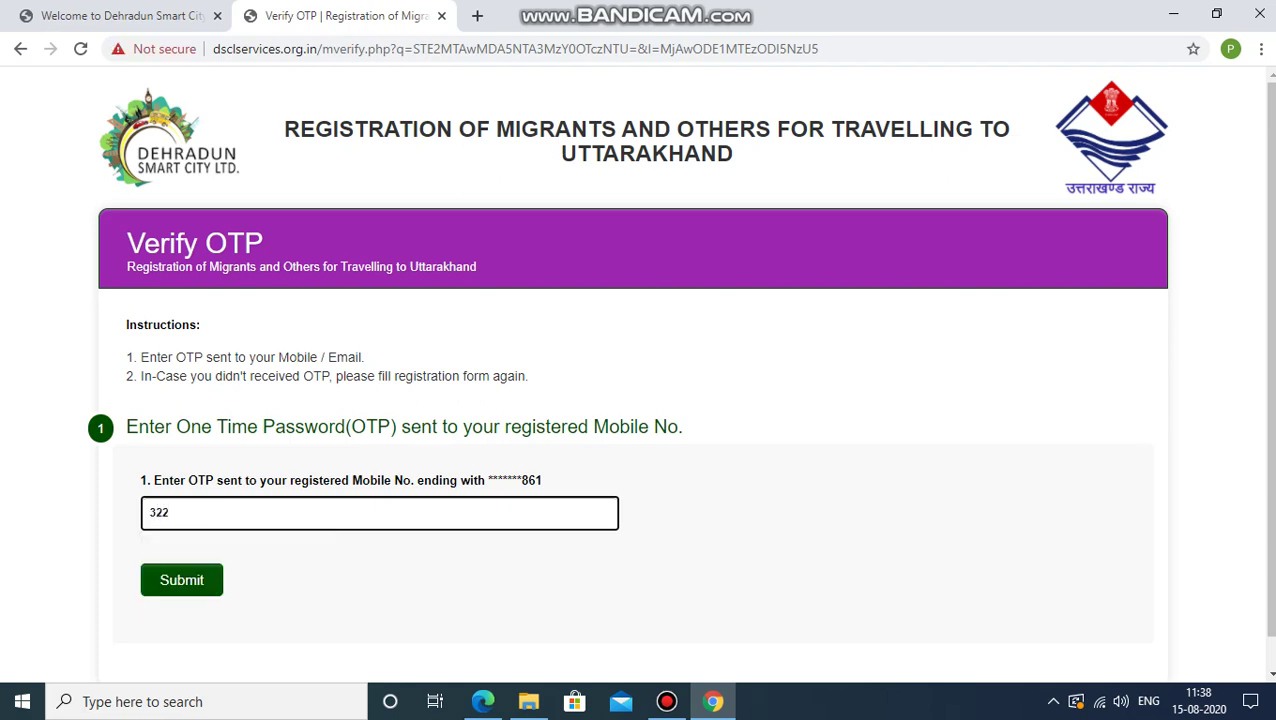
text(16)
key(Tab)
key(Return)
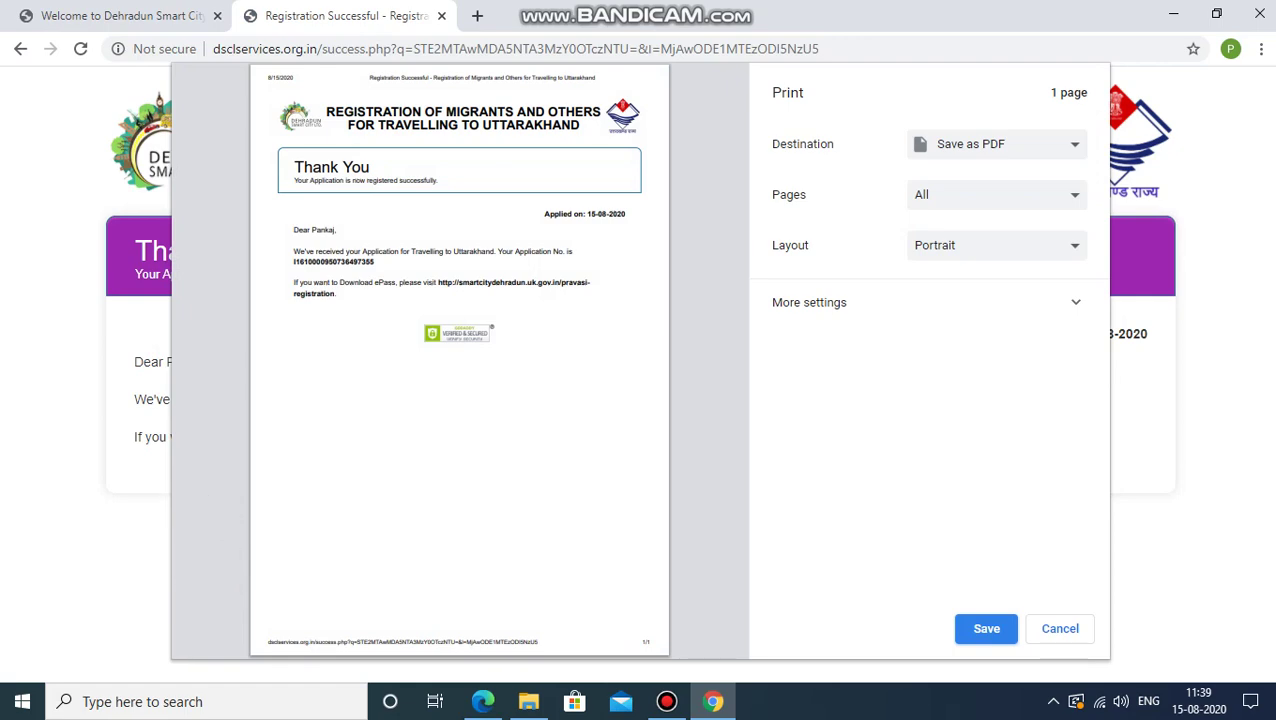
- Save the confirmation page as a PDF in Documents, then select the application number
key(Return)
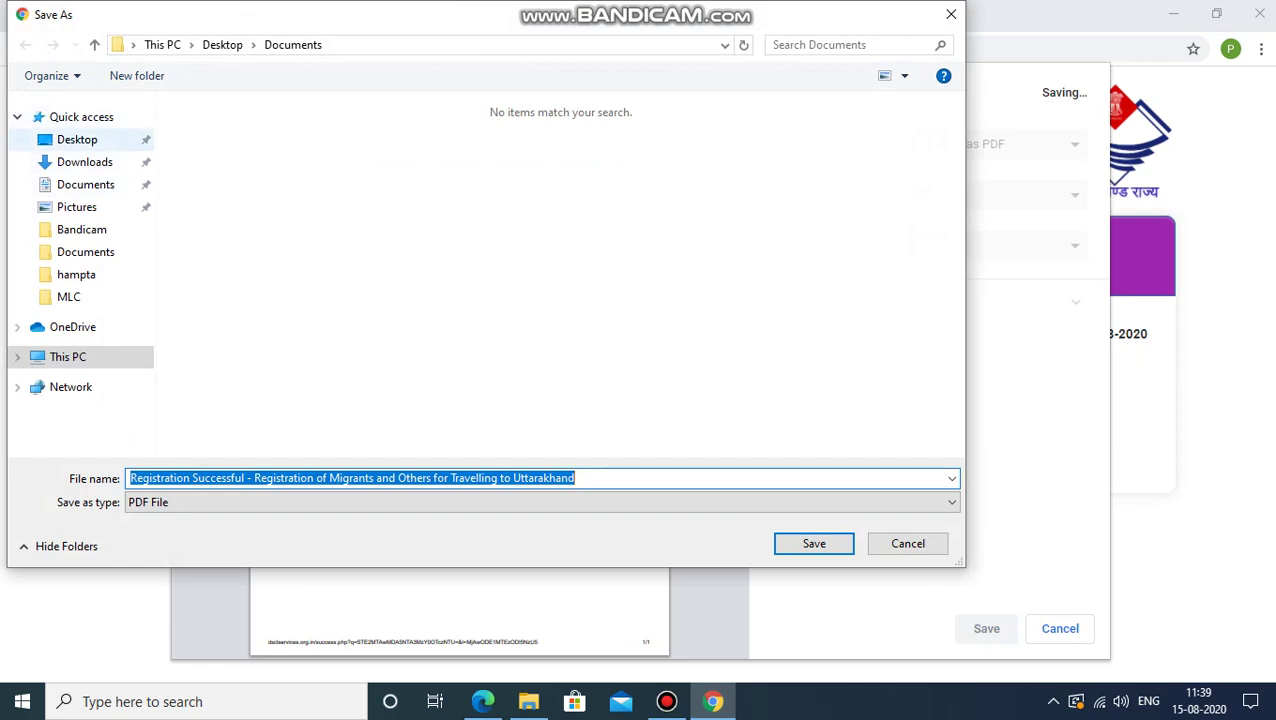
click(77, 139)
click(285, 208)
scroll(285, 208, down, 2)
click(221, 348)
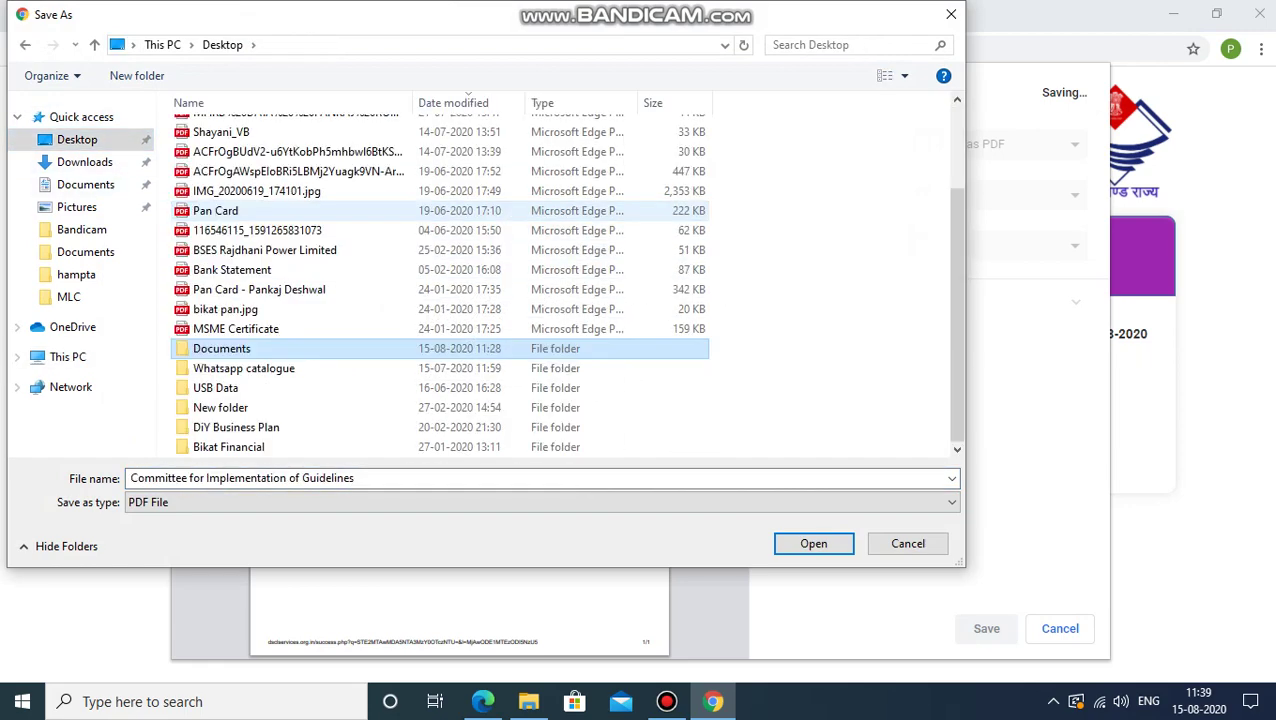
double_click(221, 348)
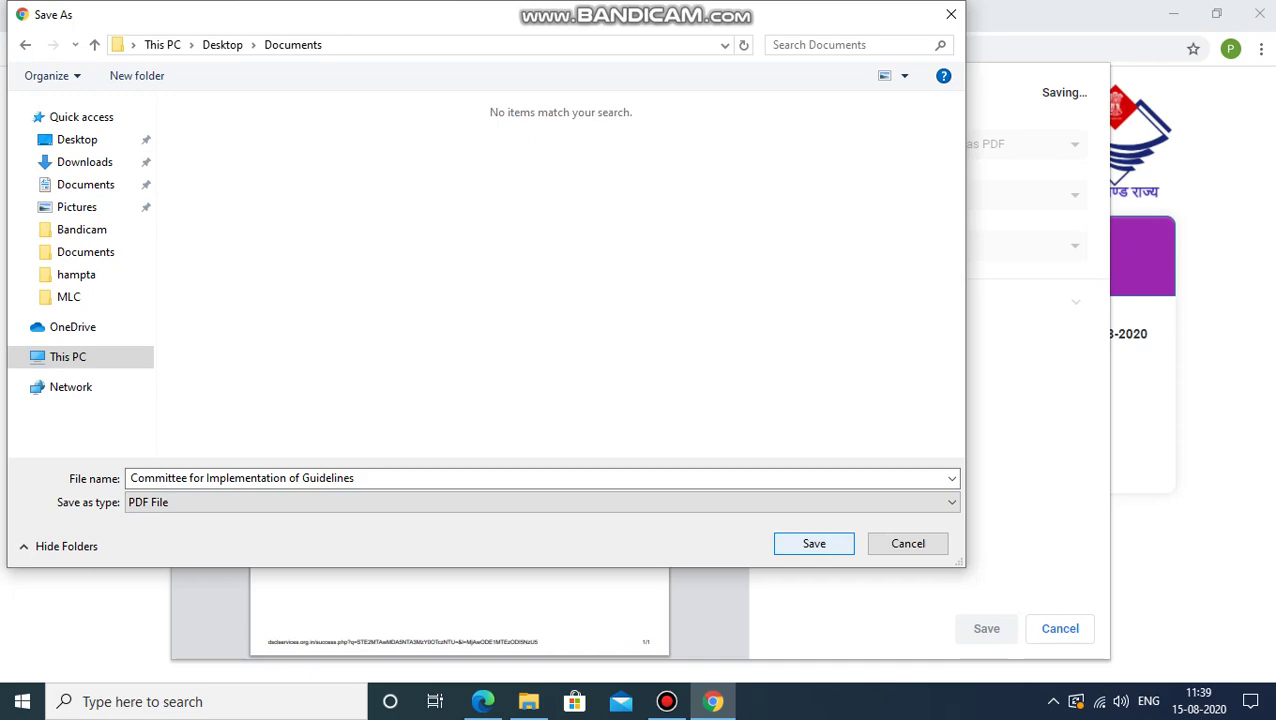
key(Return)
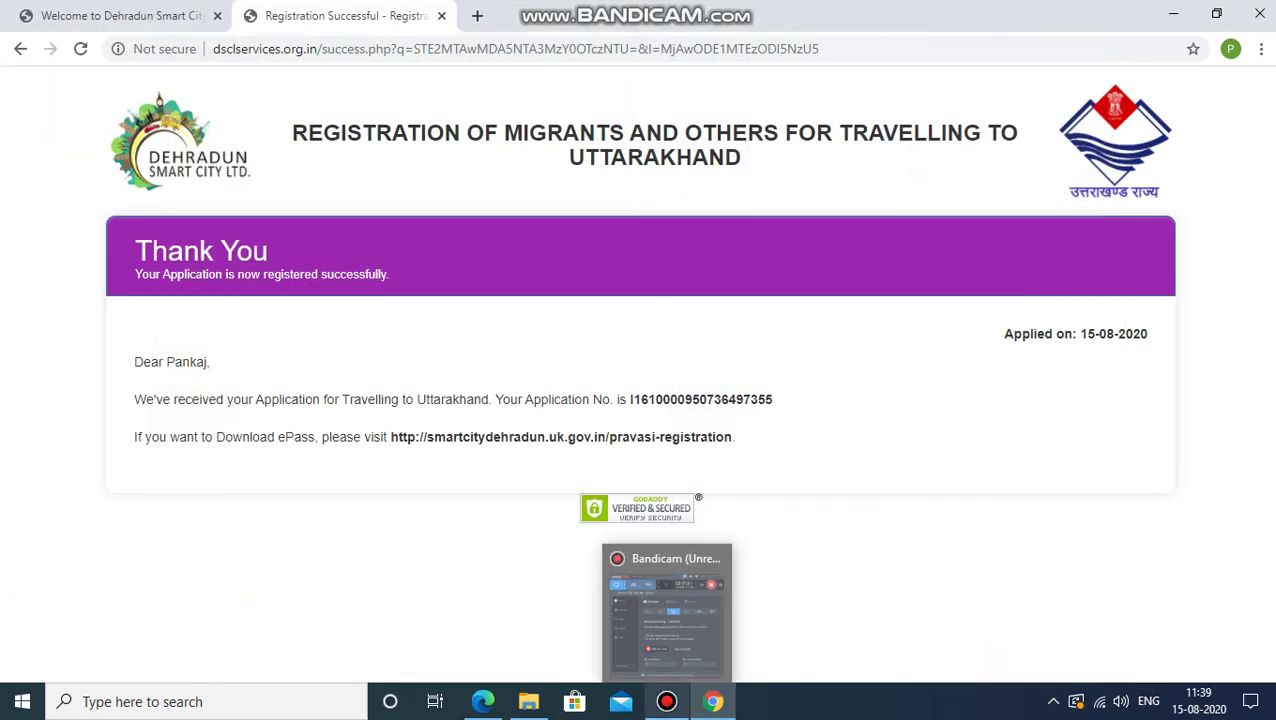
double_click(701, 399)
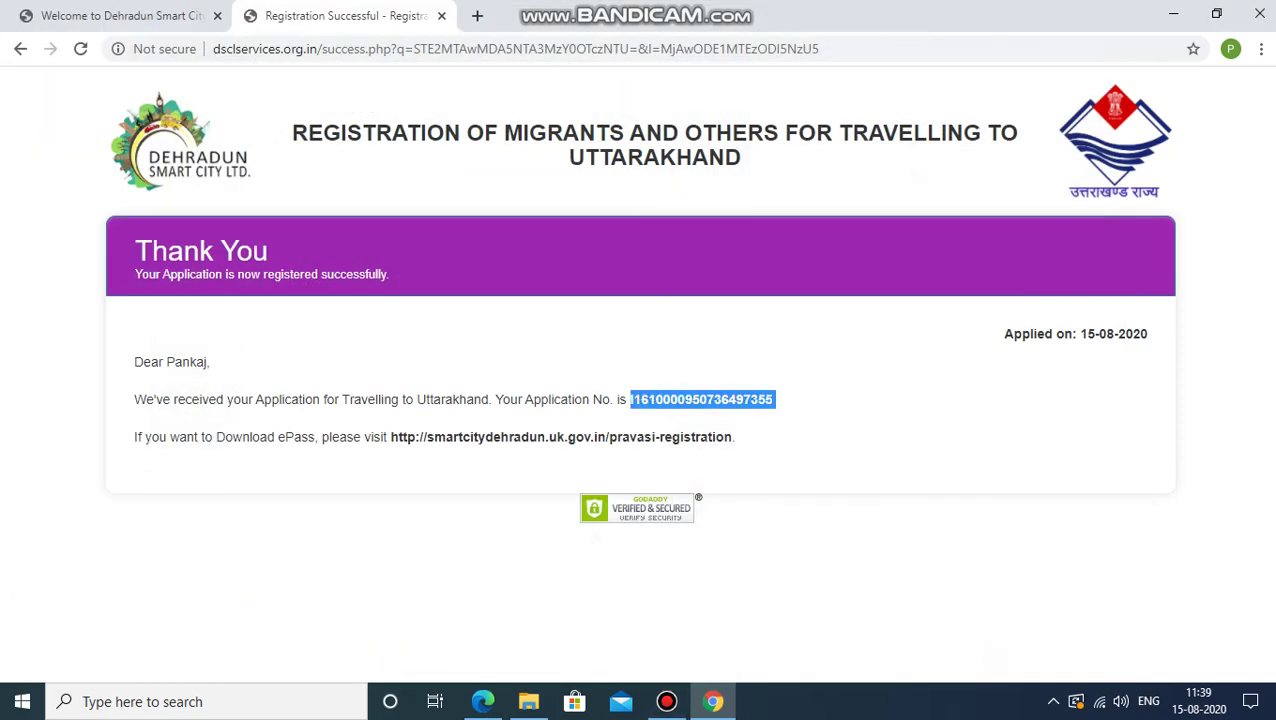
drag(631, 399, 772, 399)
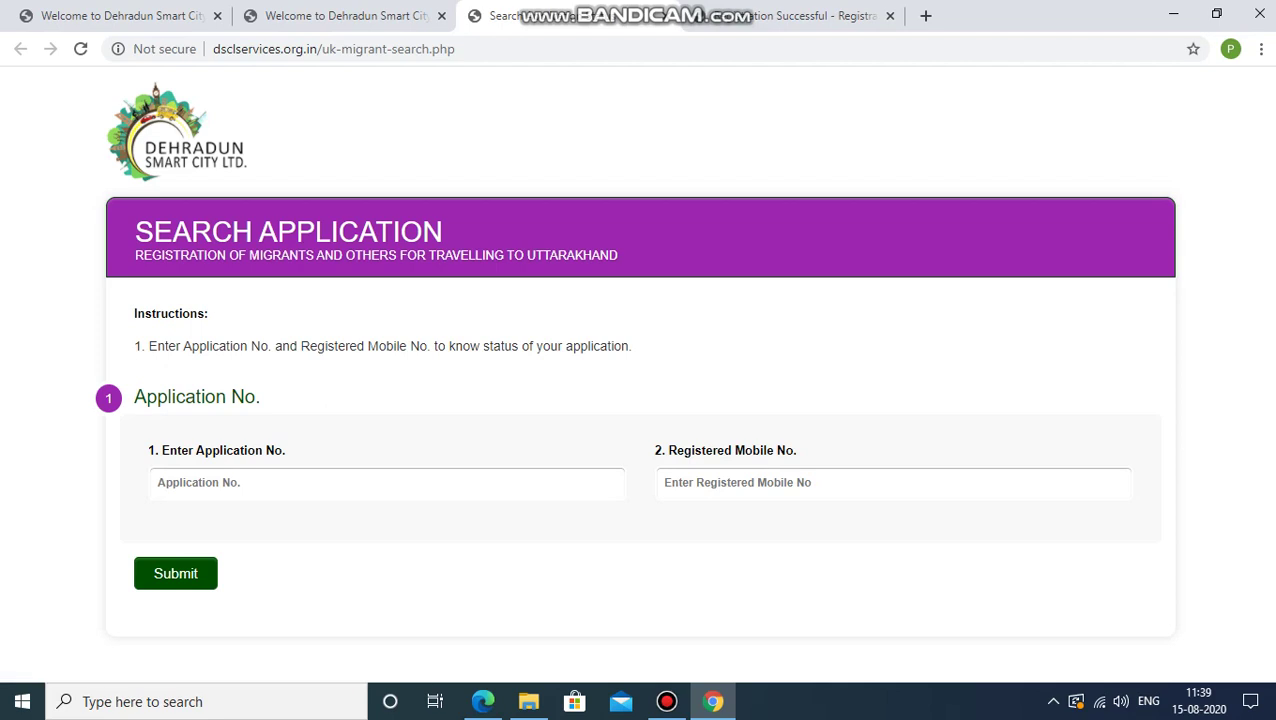
key(Tab)
key(ctrl+v)
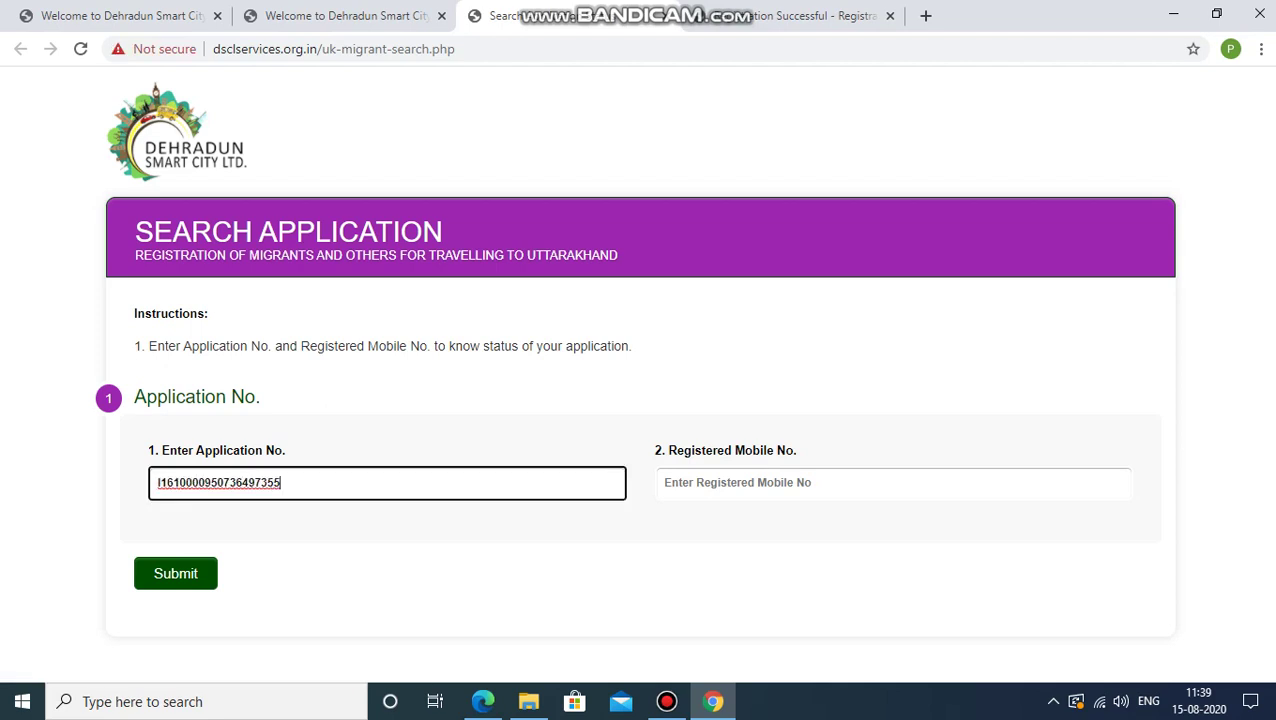
key(Tab)
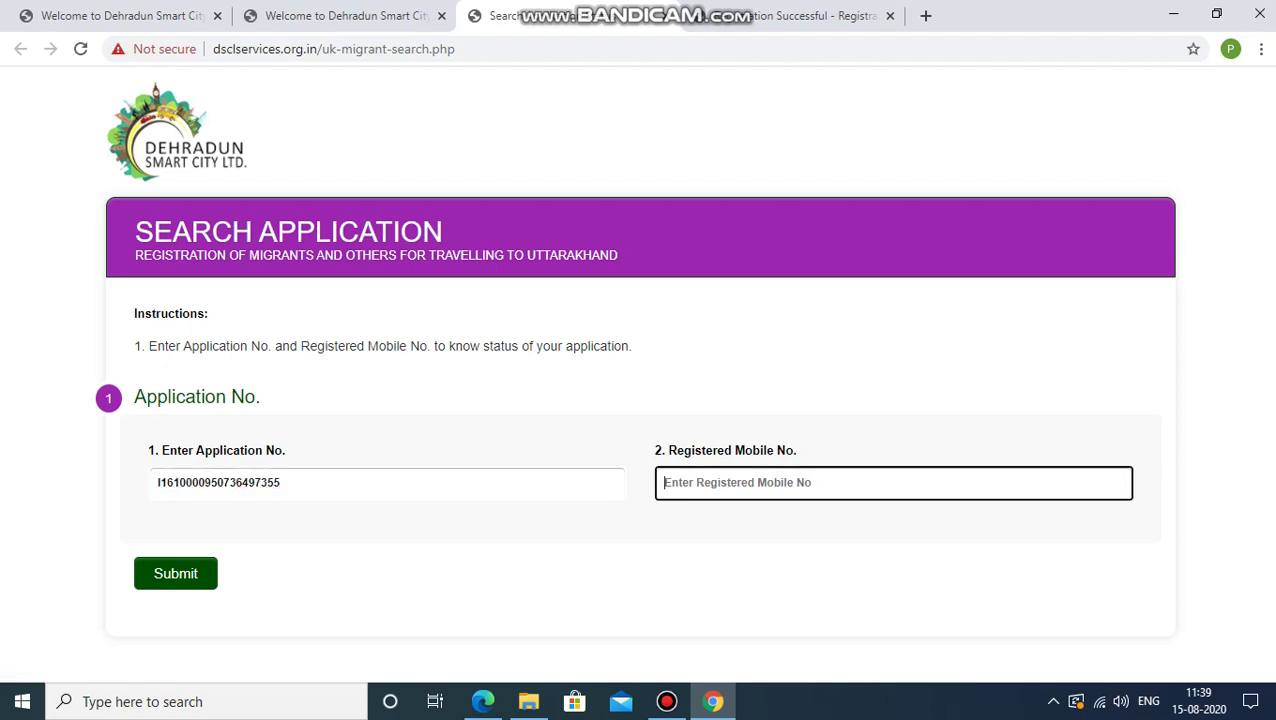
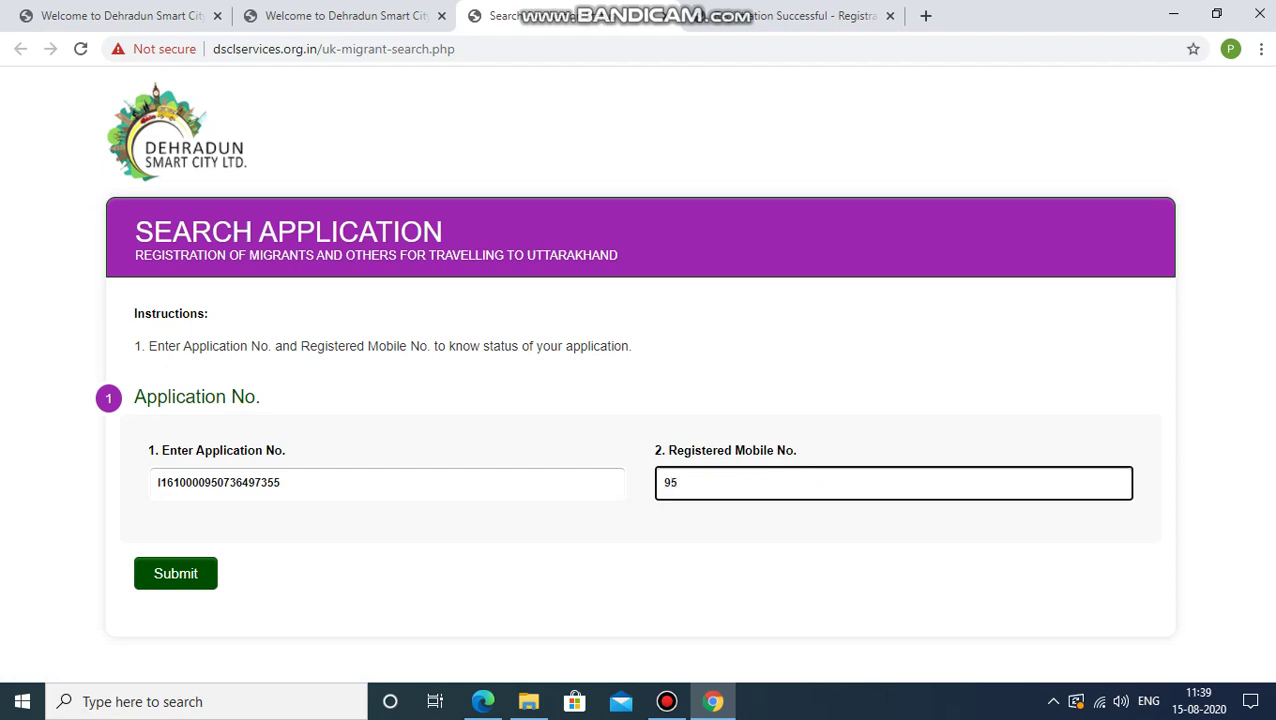
click(175, 573)
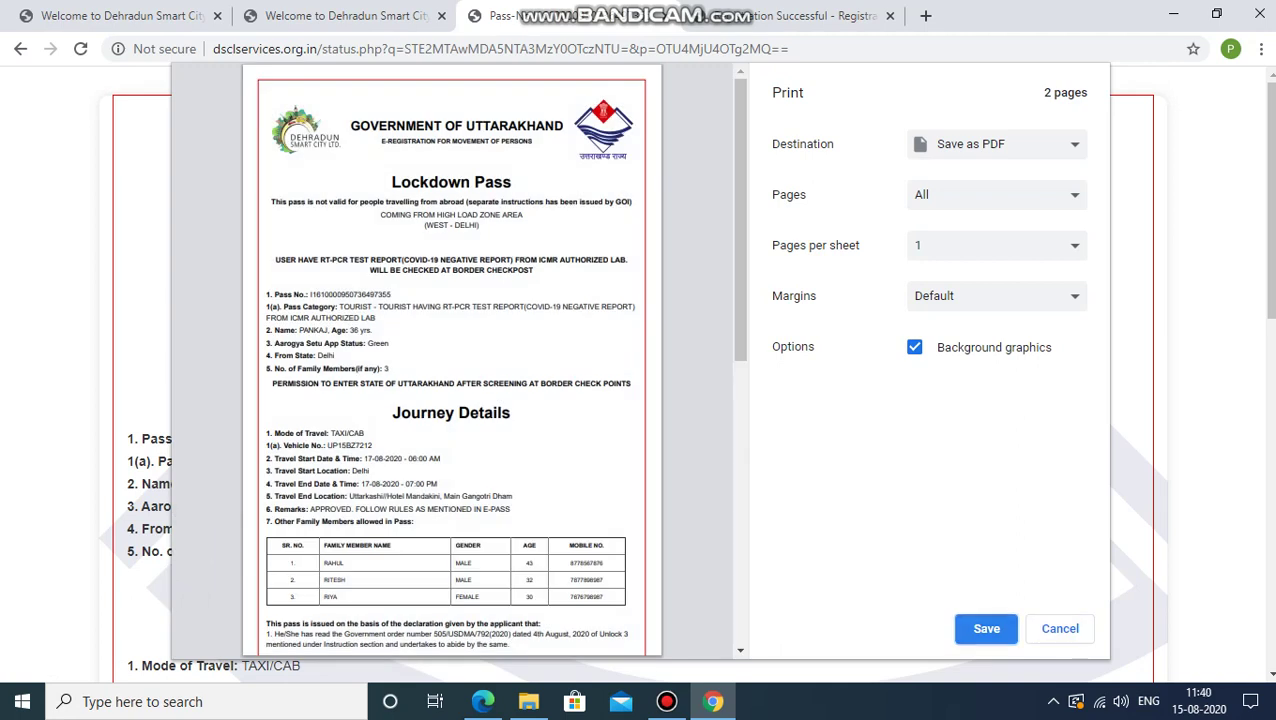
- Save the Lockdown Pass as a PDF and open the Documents folder
key(Return)
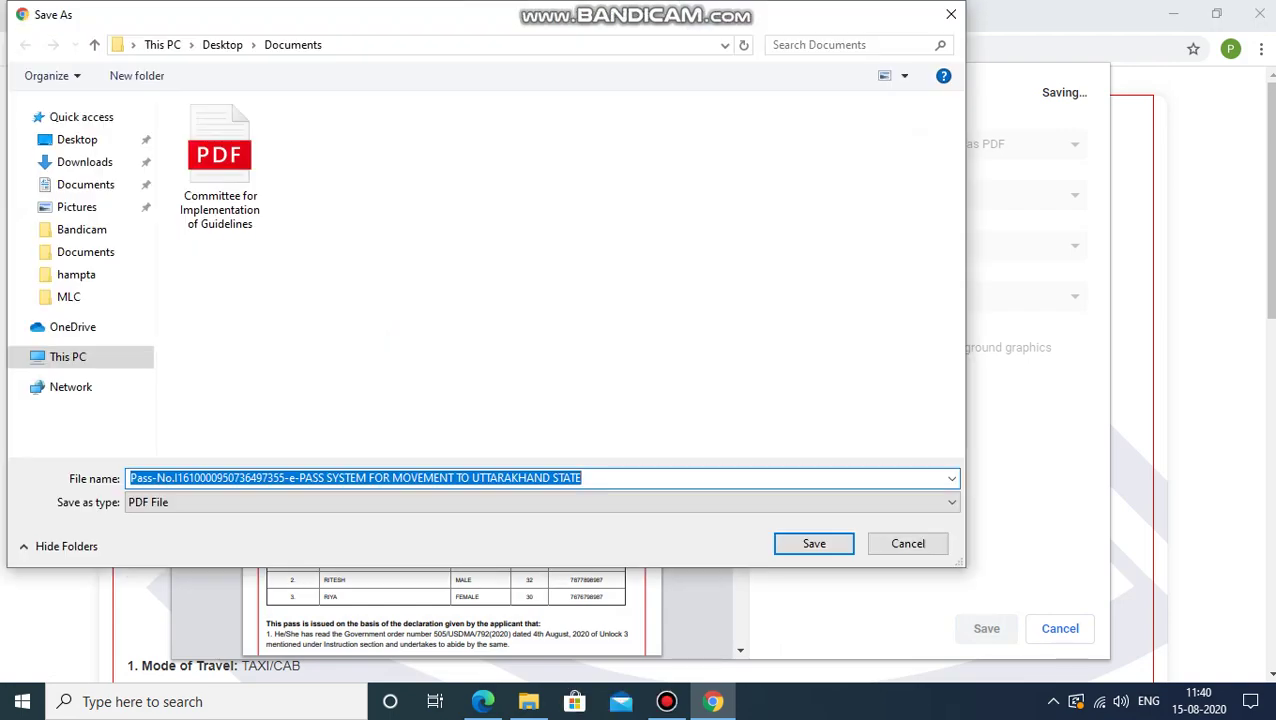
key(Return)
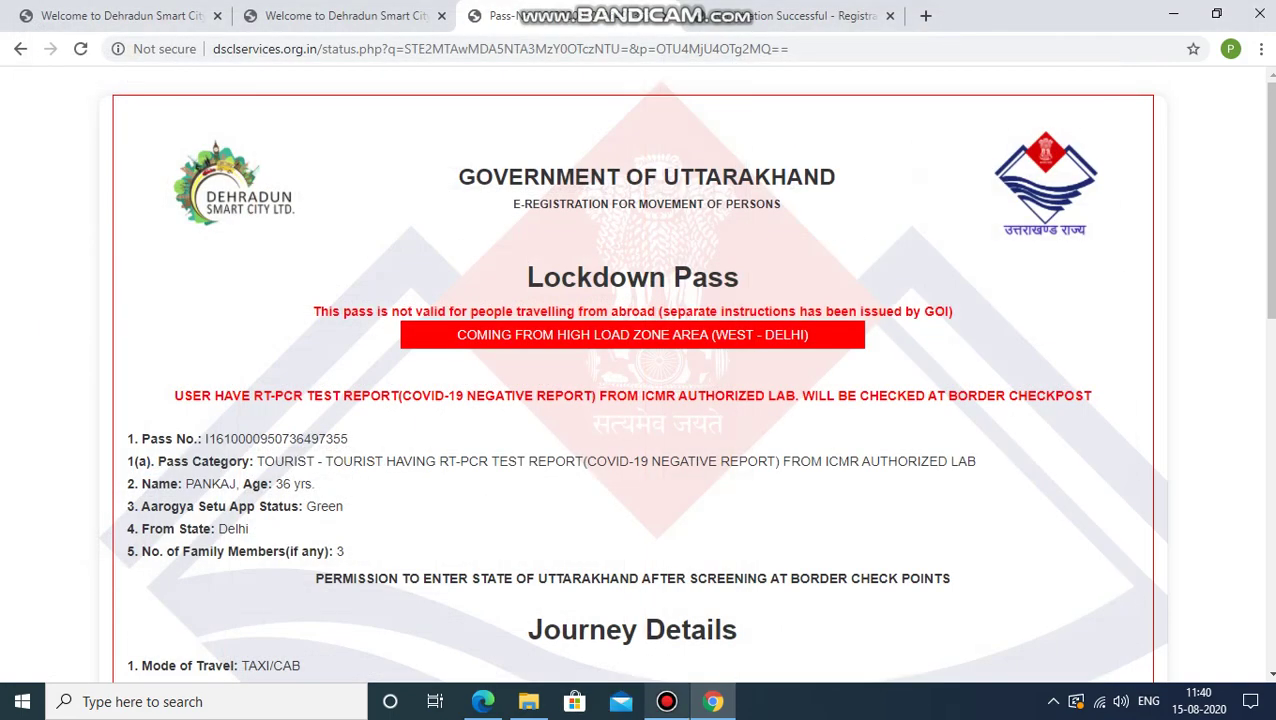
click(528, 701)
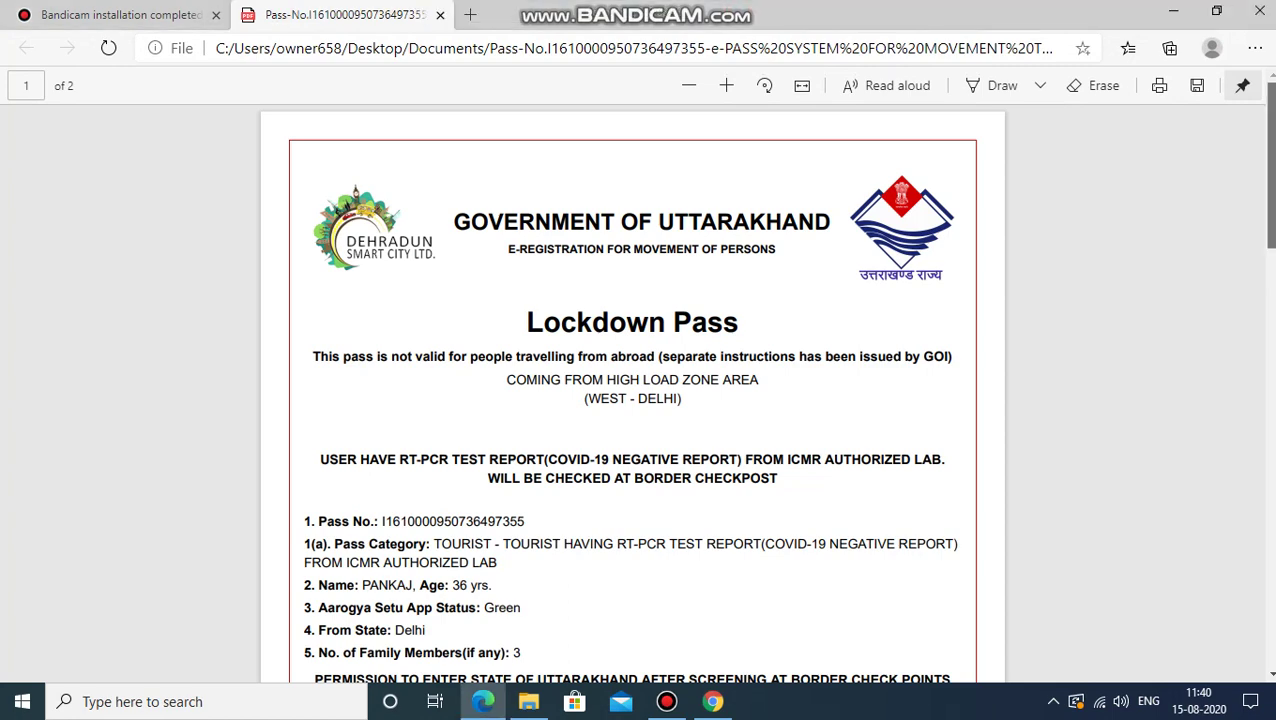
- Scroll through both pages of the Lockdown Pass PDF and select the RT-PCR report line
scroll(638, 390, down, 1)
scroll(638, 394, down, 1)
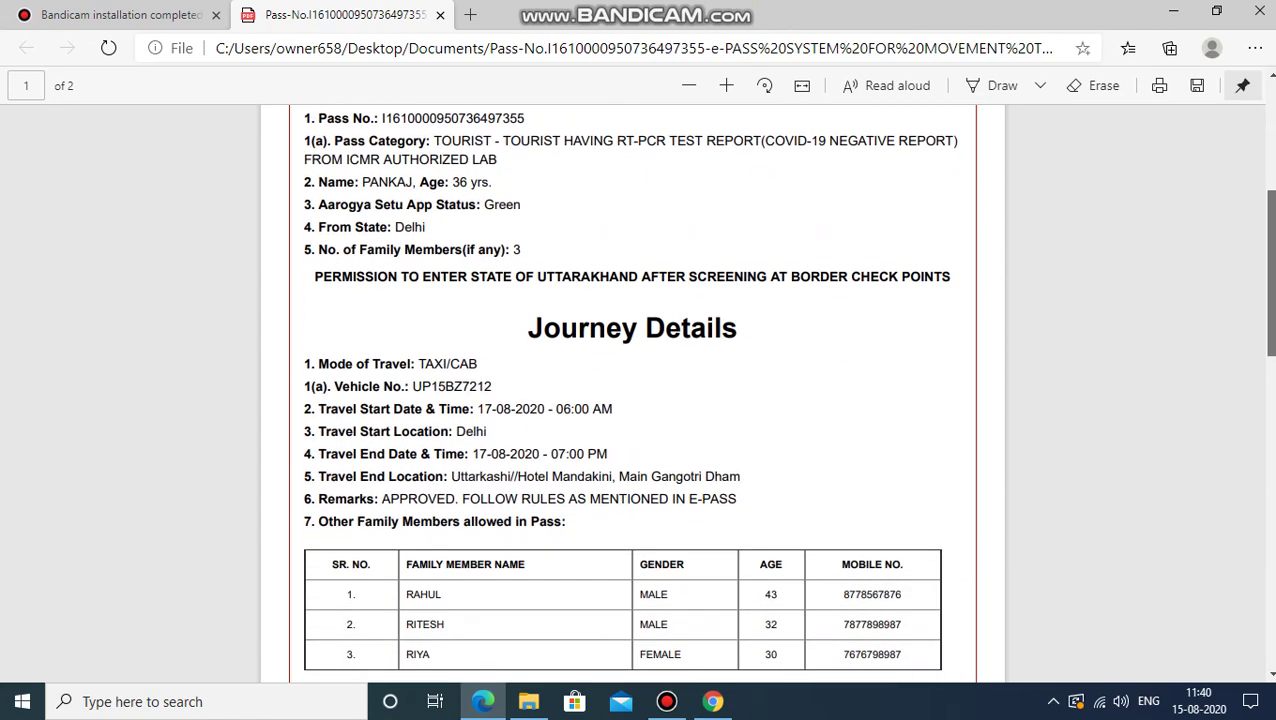
scroll(638, 394, down, 3)
scroll(638, 394, down, 2)
scroll(638, 394, down, 1)
scroll(638, 394, down, 1)
scroll(638, 394, down, 4)
scroll(638, 394, down, 2)
scroll(638, 394, down, 4)
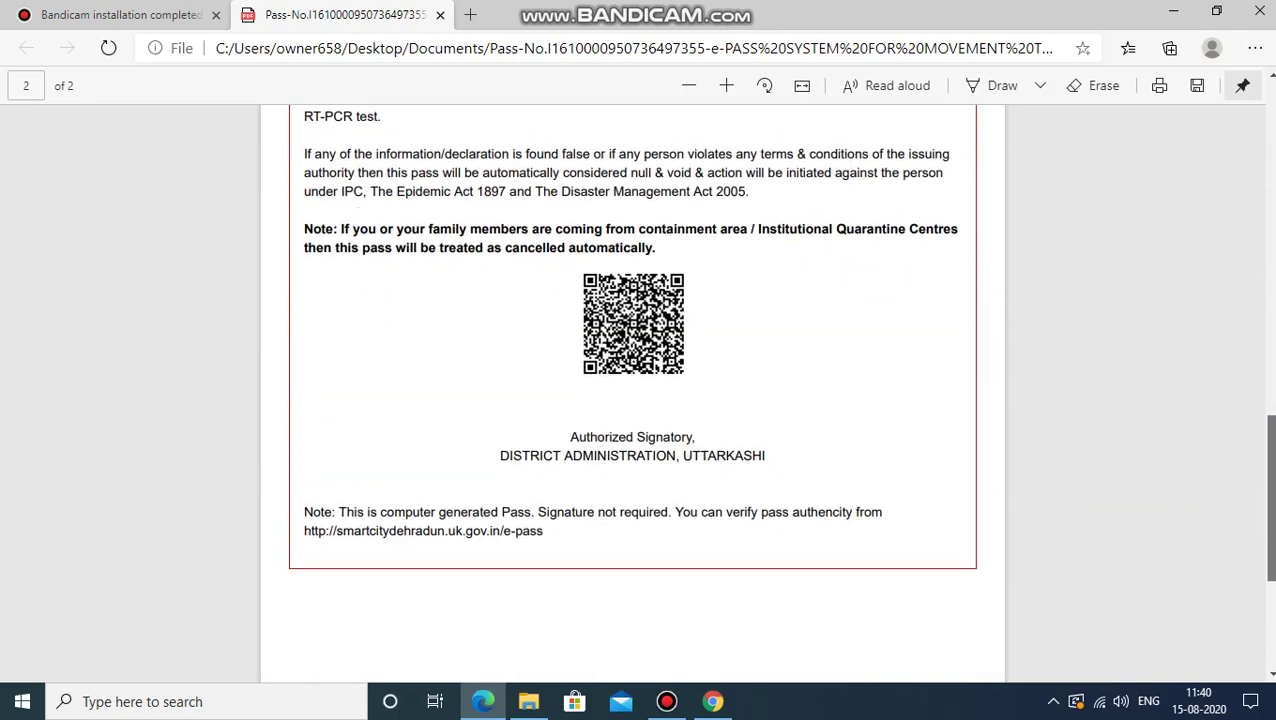
scroll(638, 394, up, 10)
scroll(638, 394, up, 8)
scroll(638, 394, up, 2)
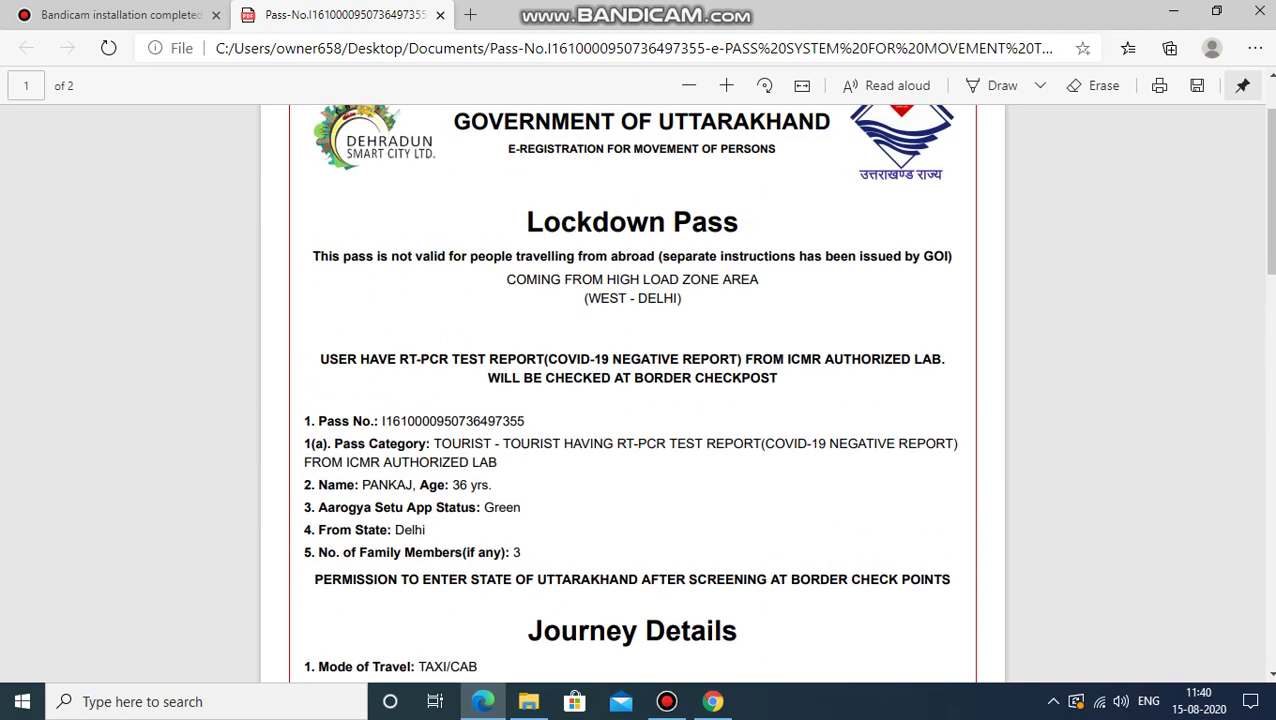
mouse_move(320, 359)
mouse_down()
mouse_move(724, 380)
mouse_move(741, 359)
mouse_move(778, 378)
mouse_up()
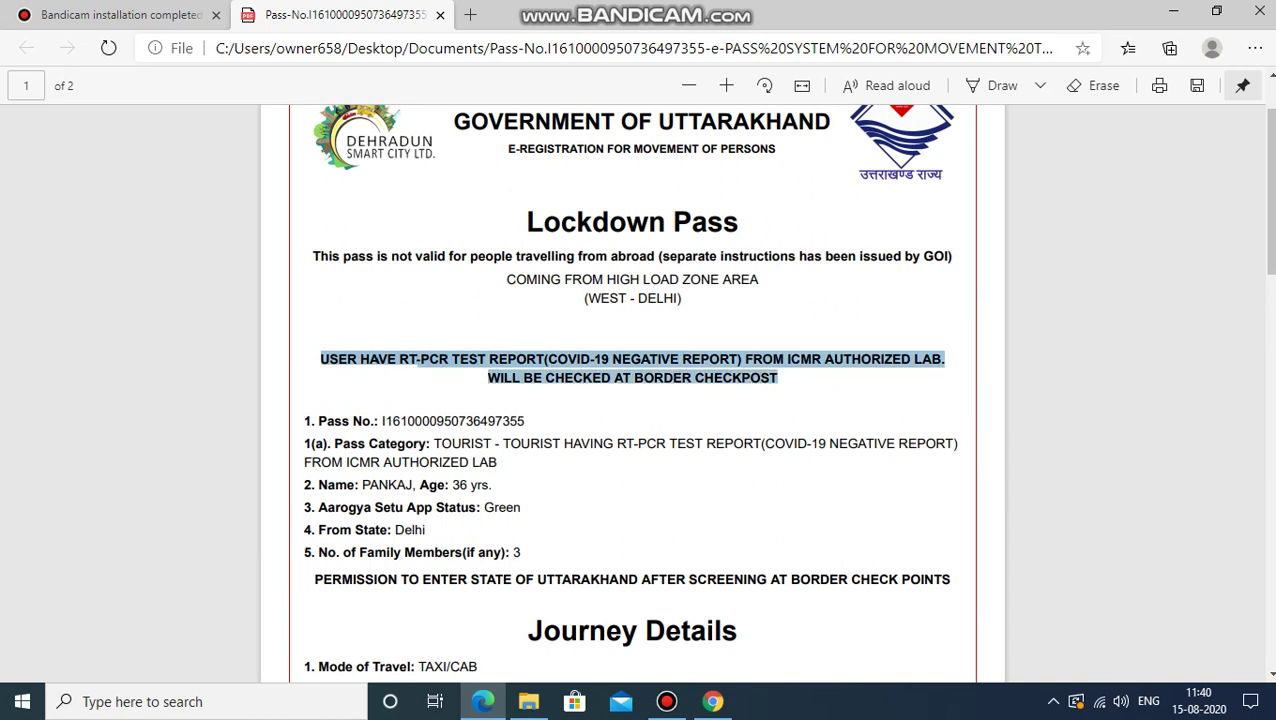